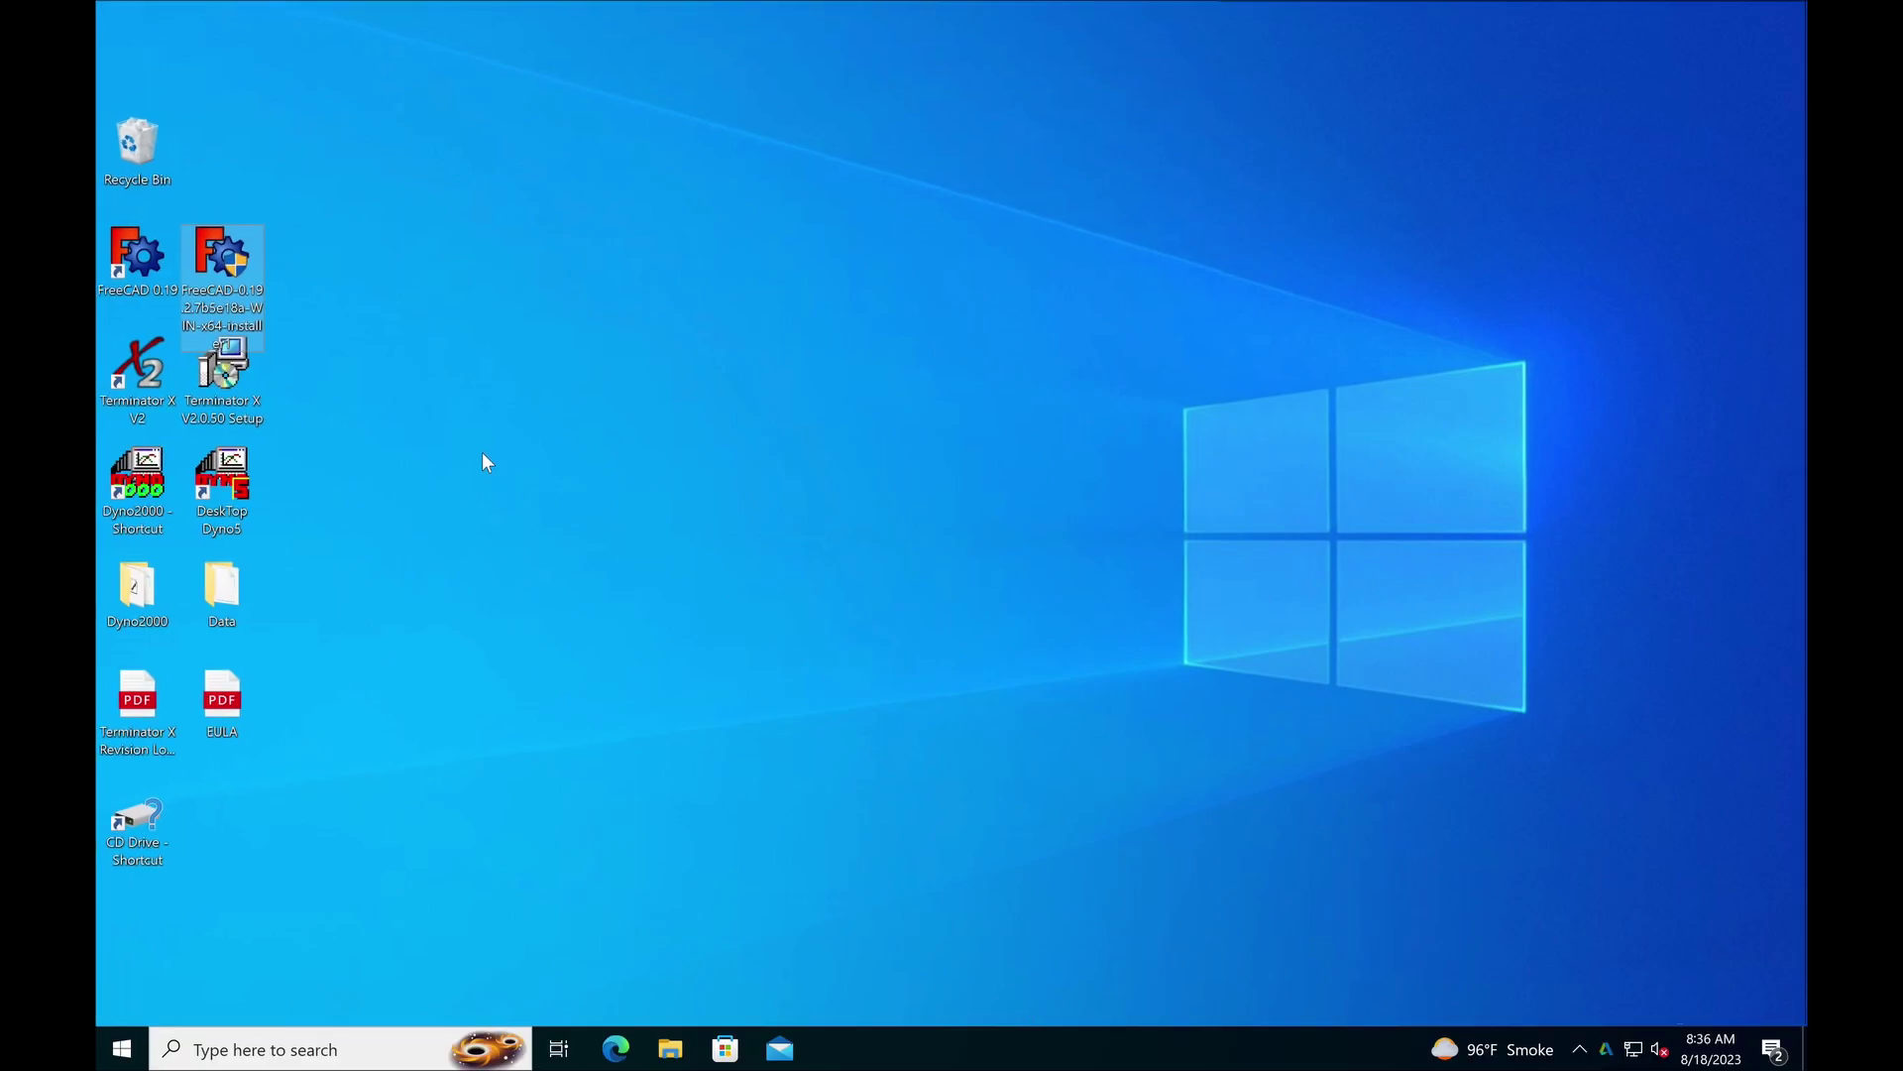
Launch DeskTop Dyno5 to get a blank DeskTopDyno1 sheet at 68.0 deg F.
double_click(238, 462)
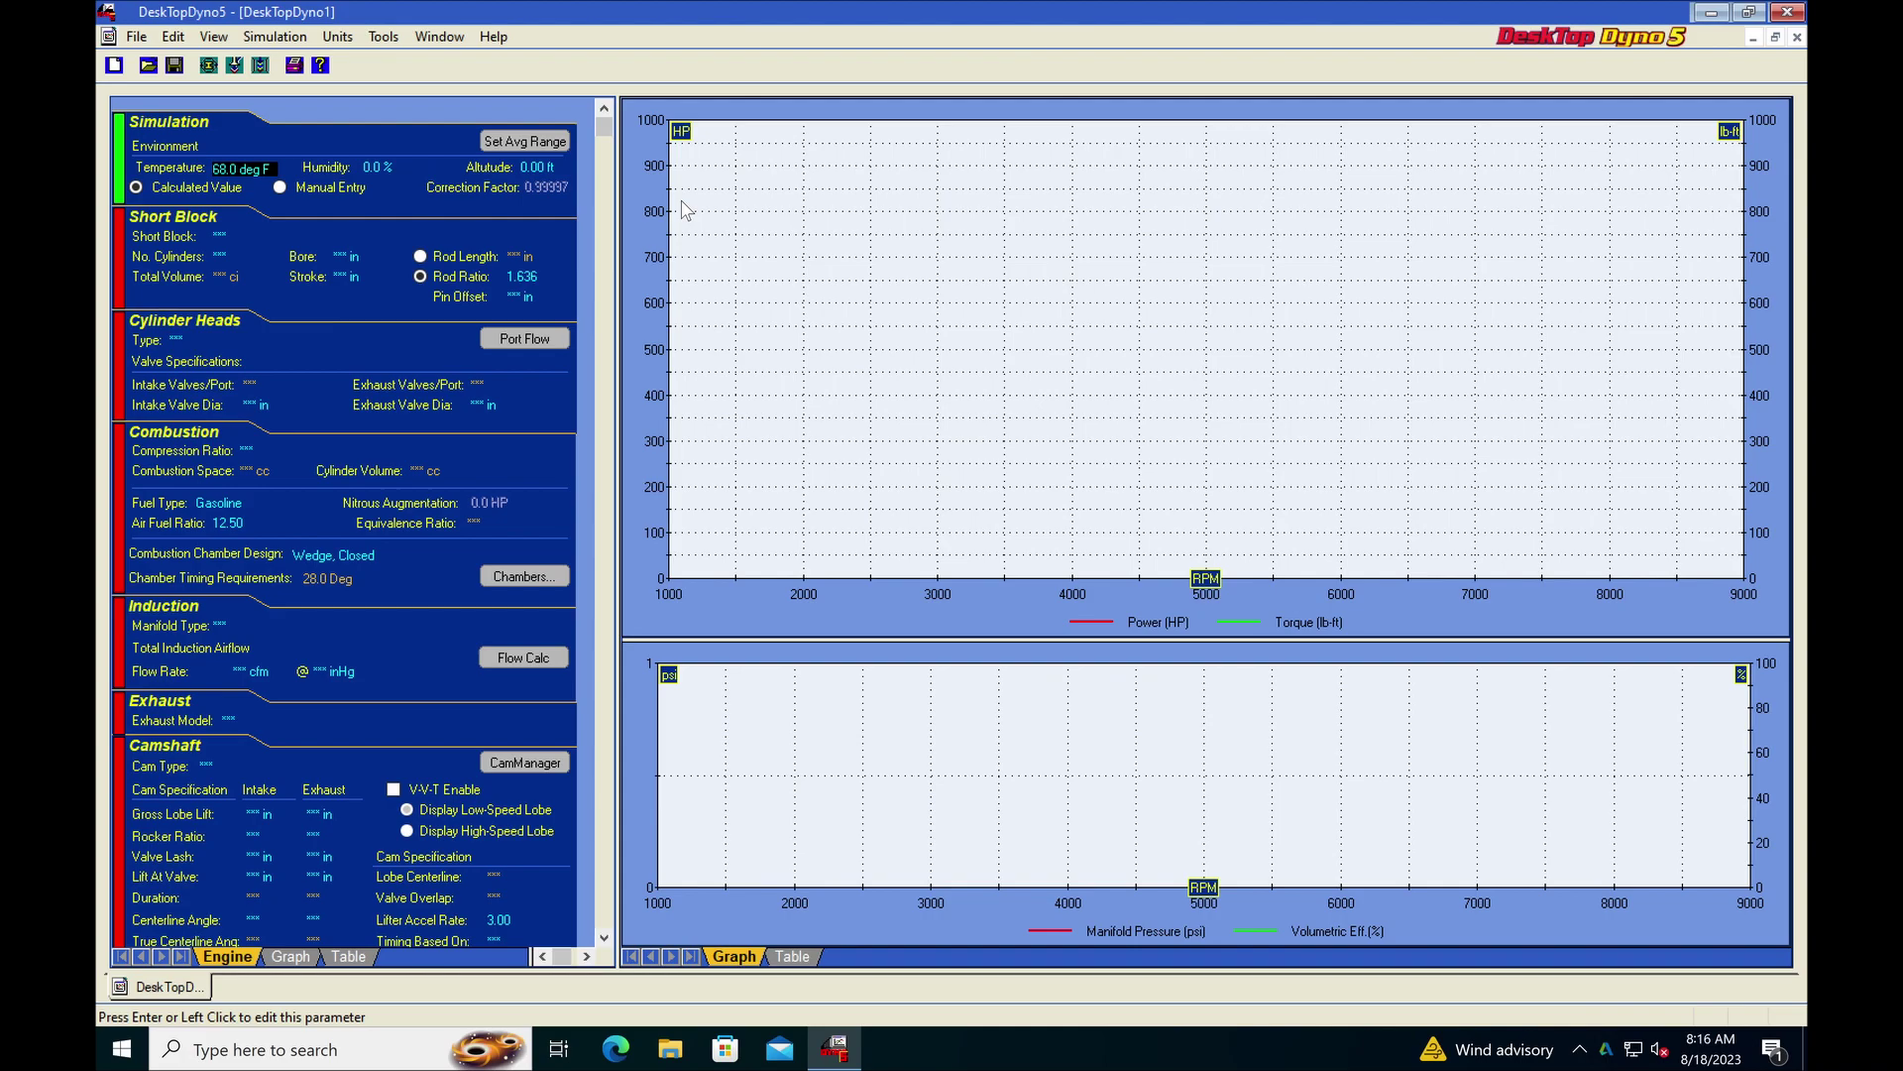
Set the short block to American > Ford > 8 Cylinder SB > 351 Windsor.
left_click(221, 236)
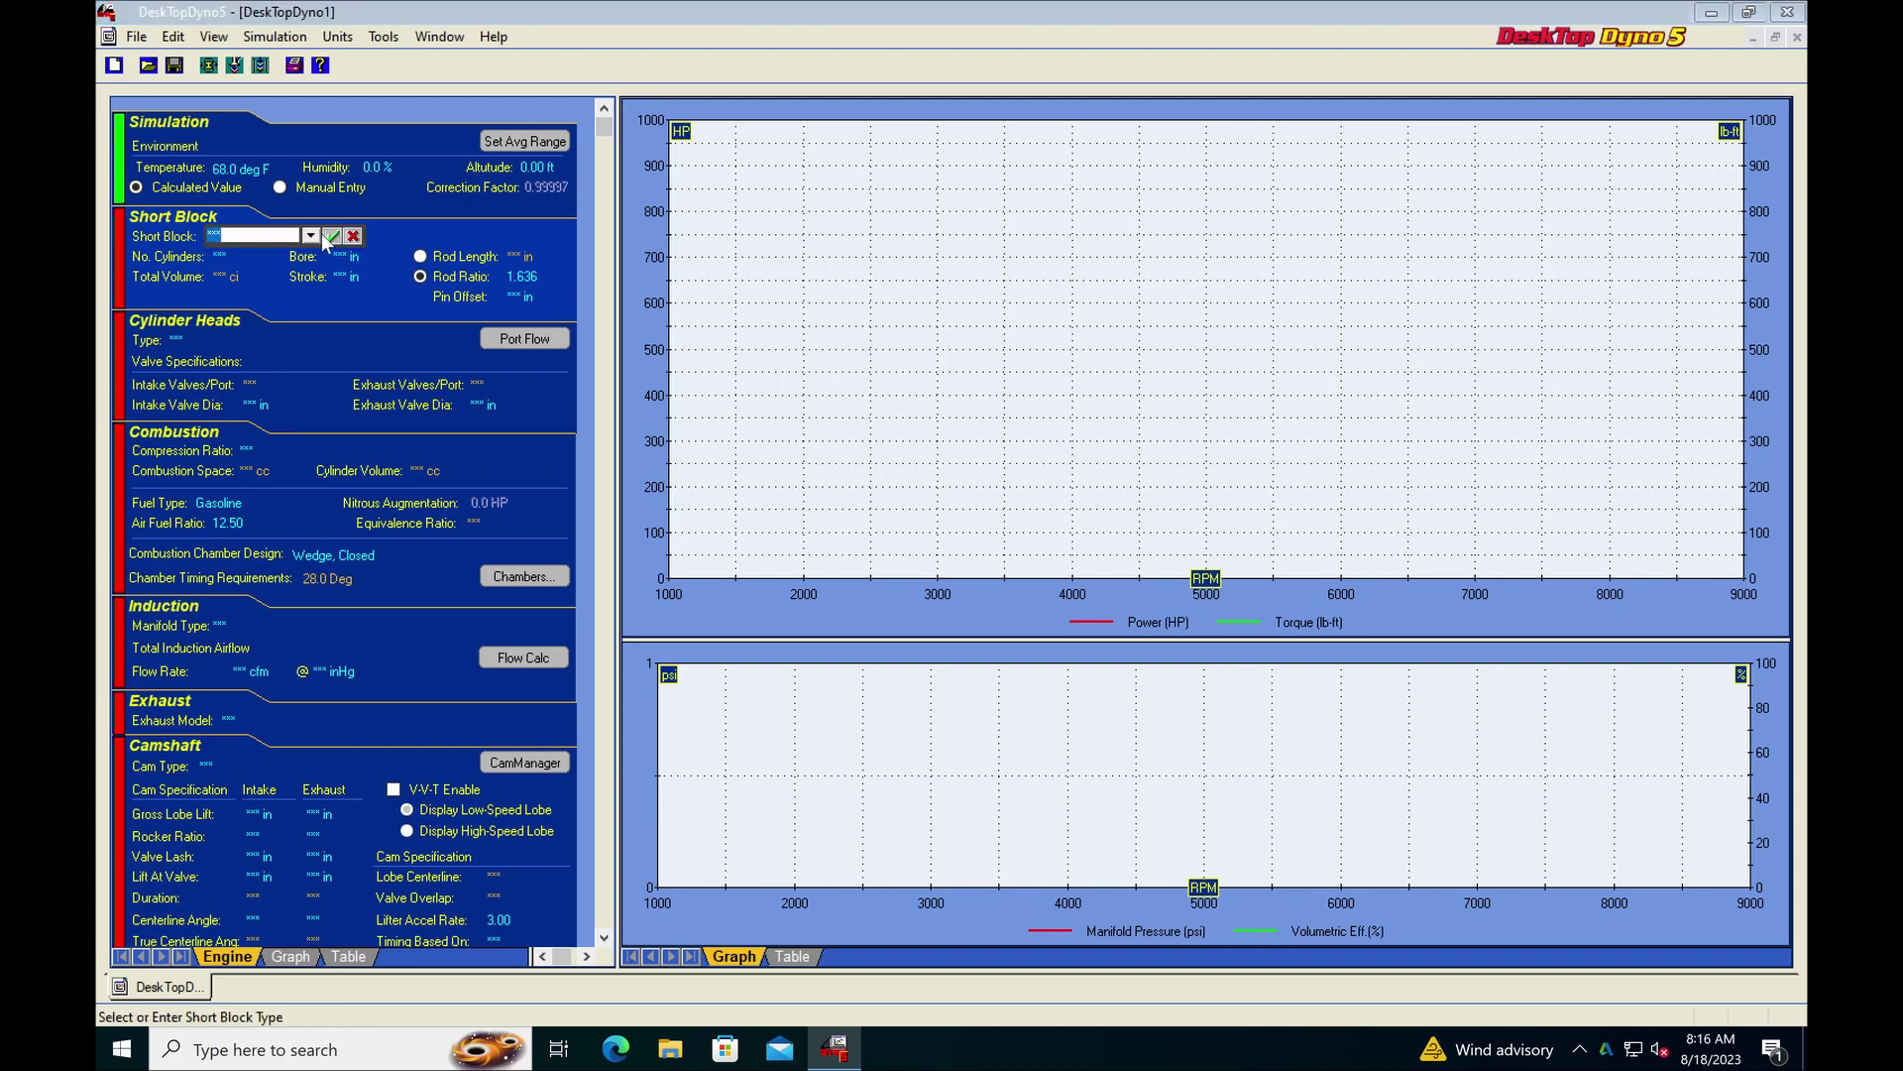
left_click(311, 237)
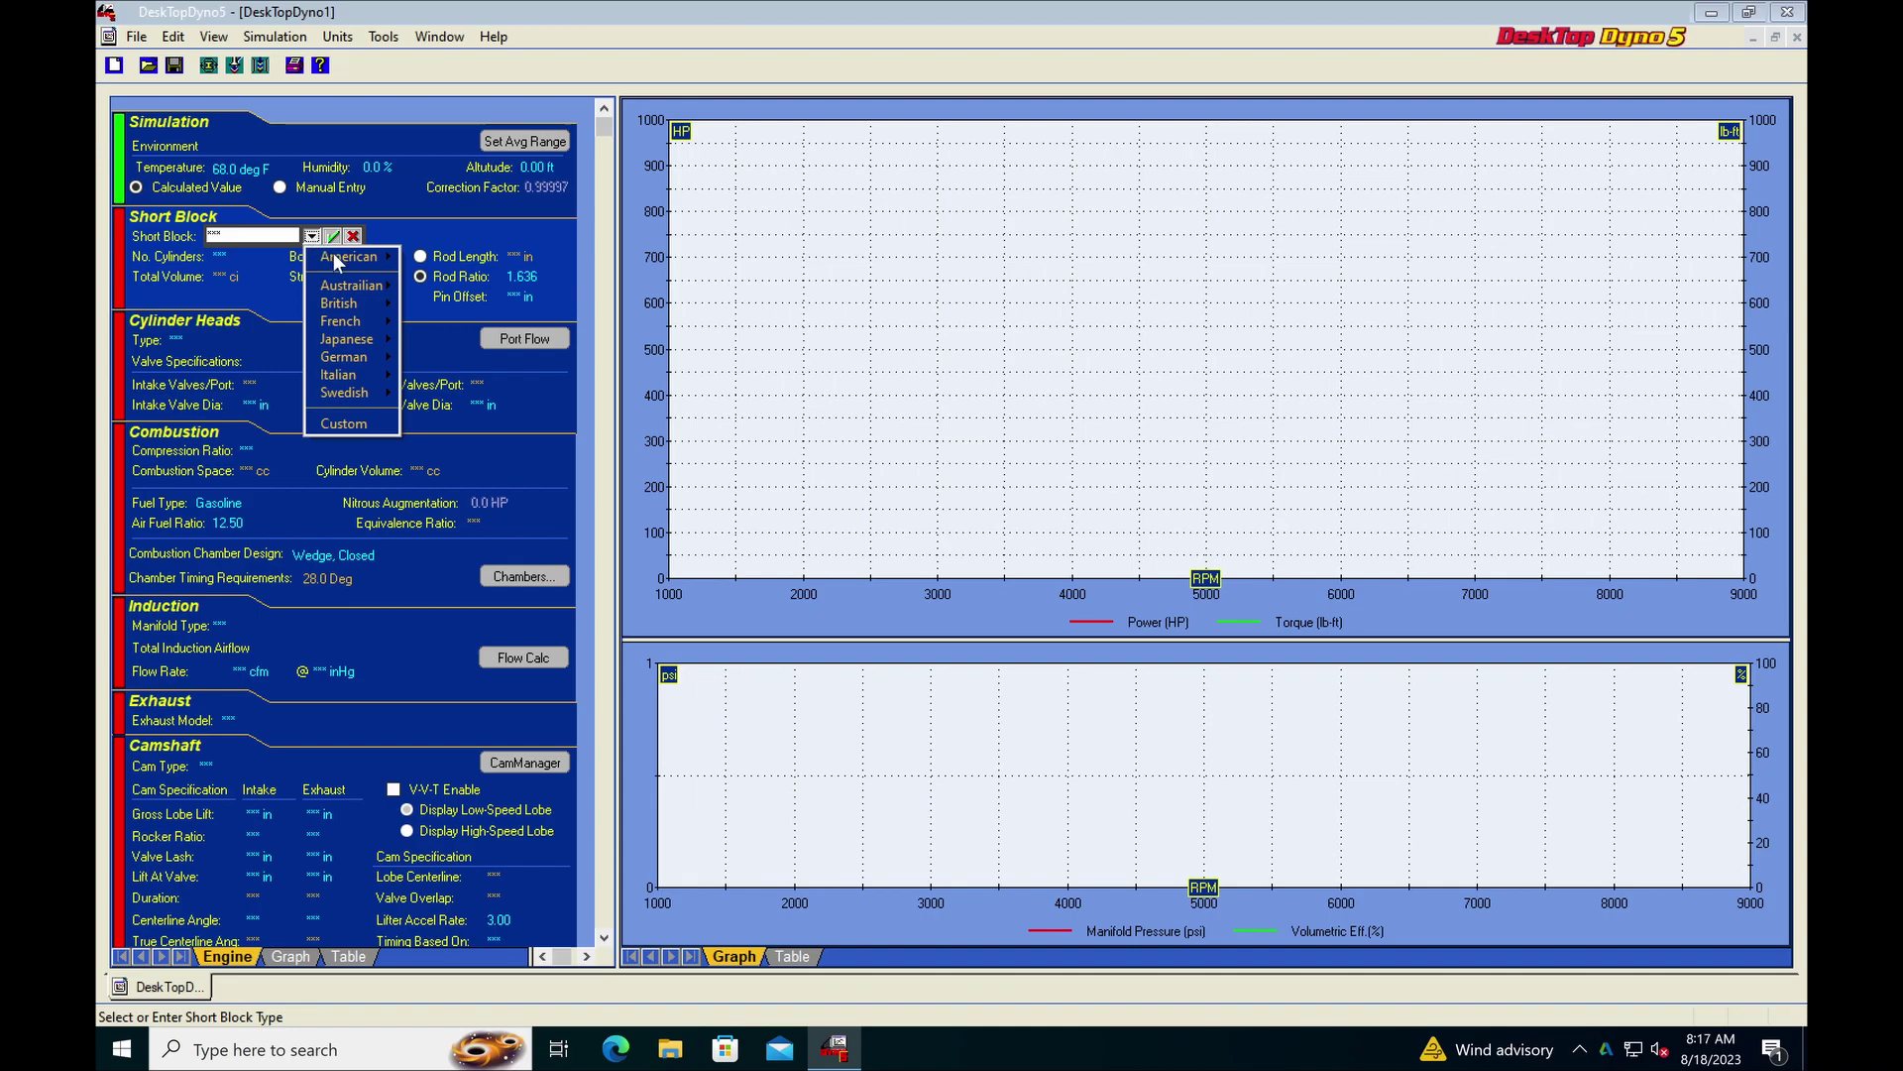
mouse_move(334, 257)
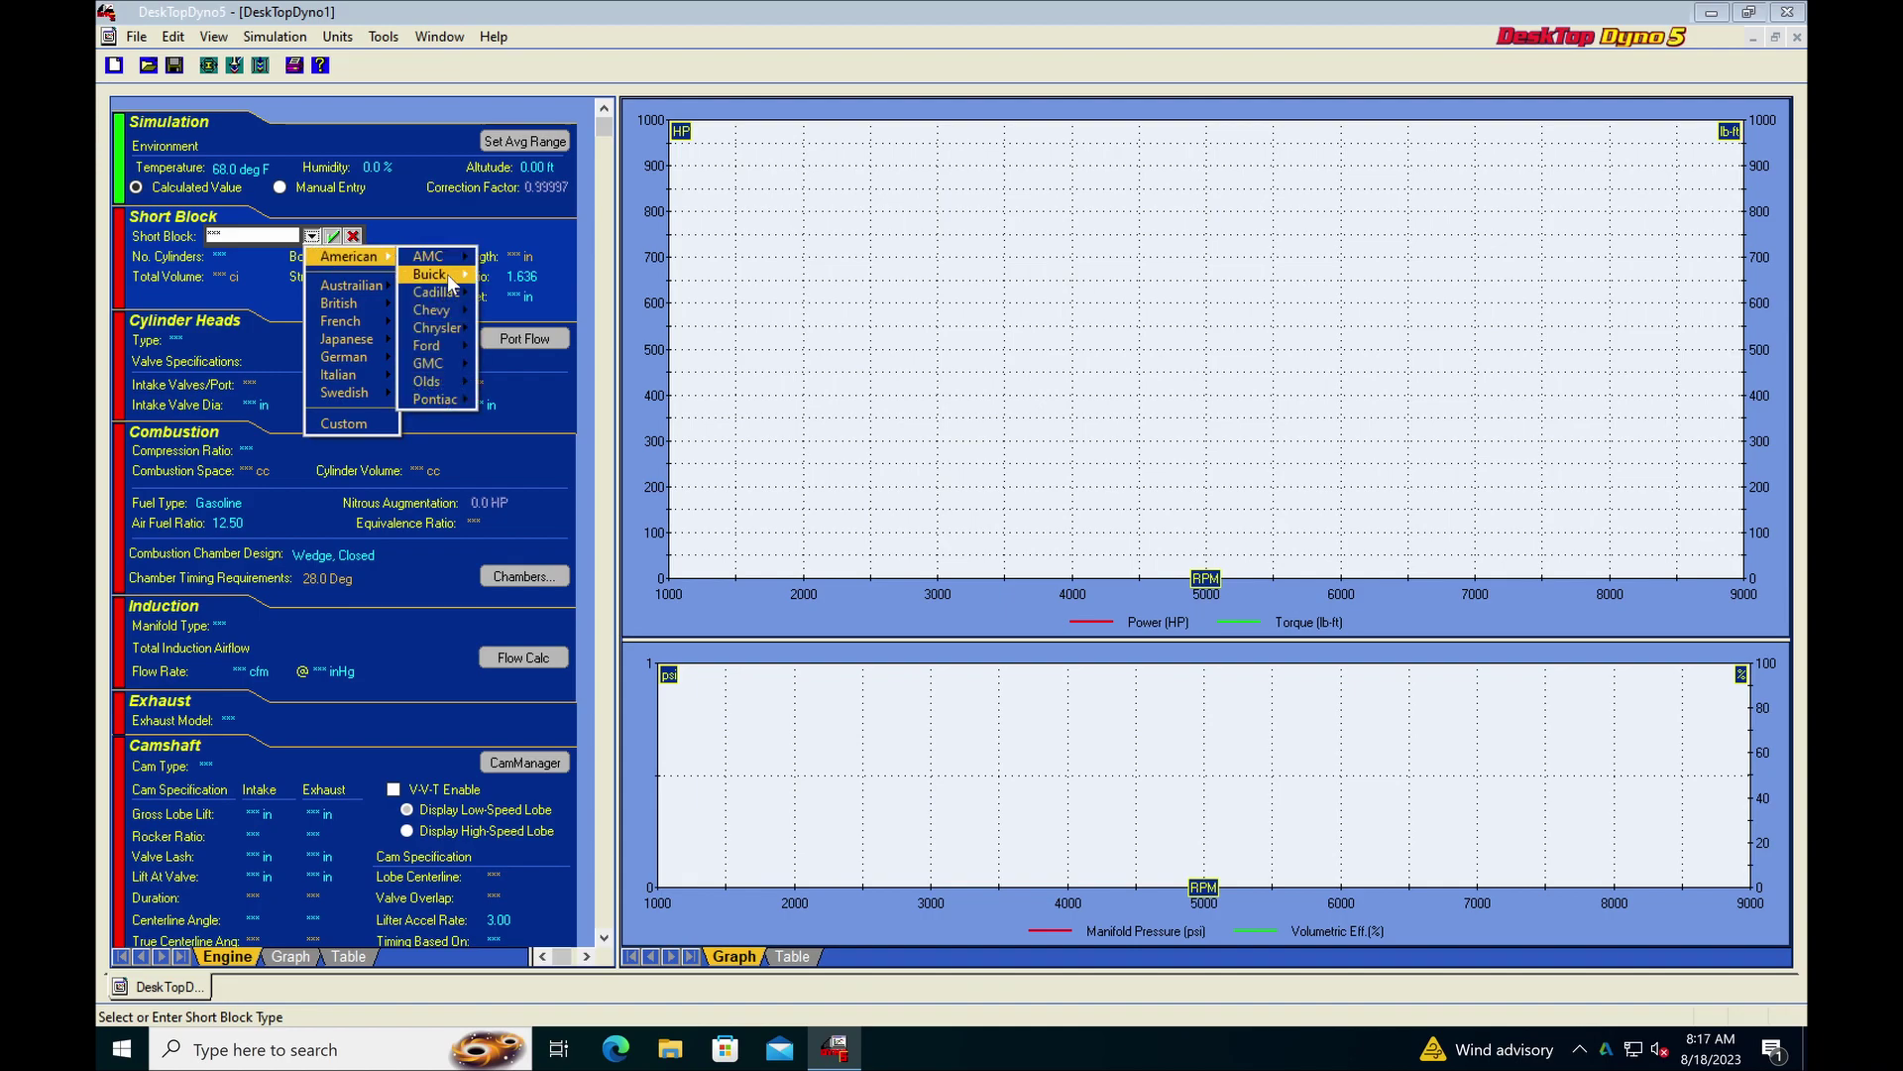
mouse_move(439, 345)
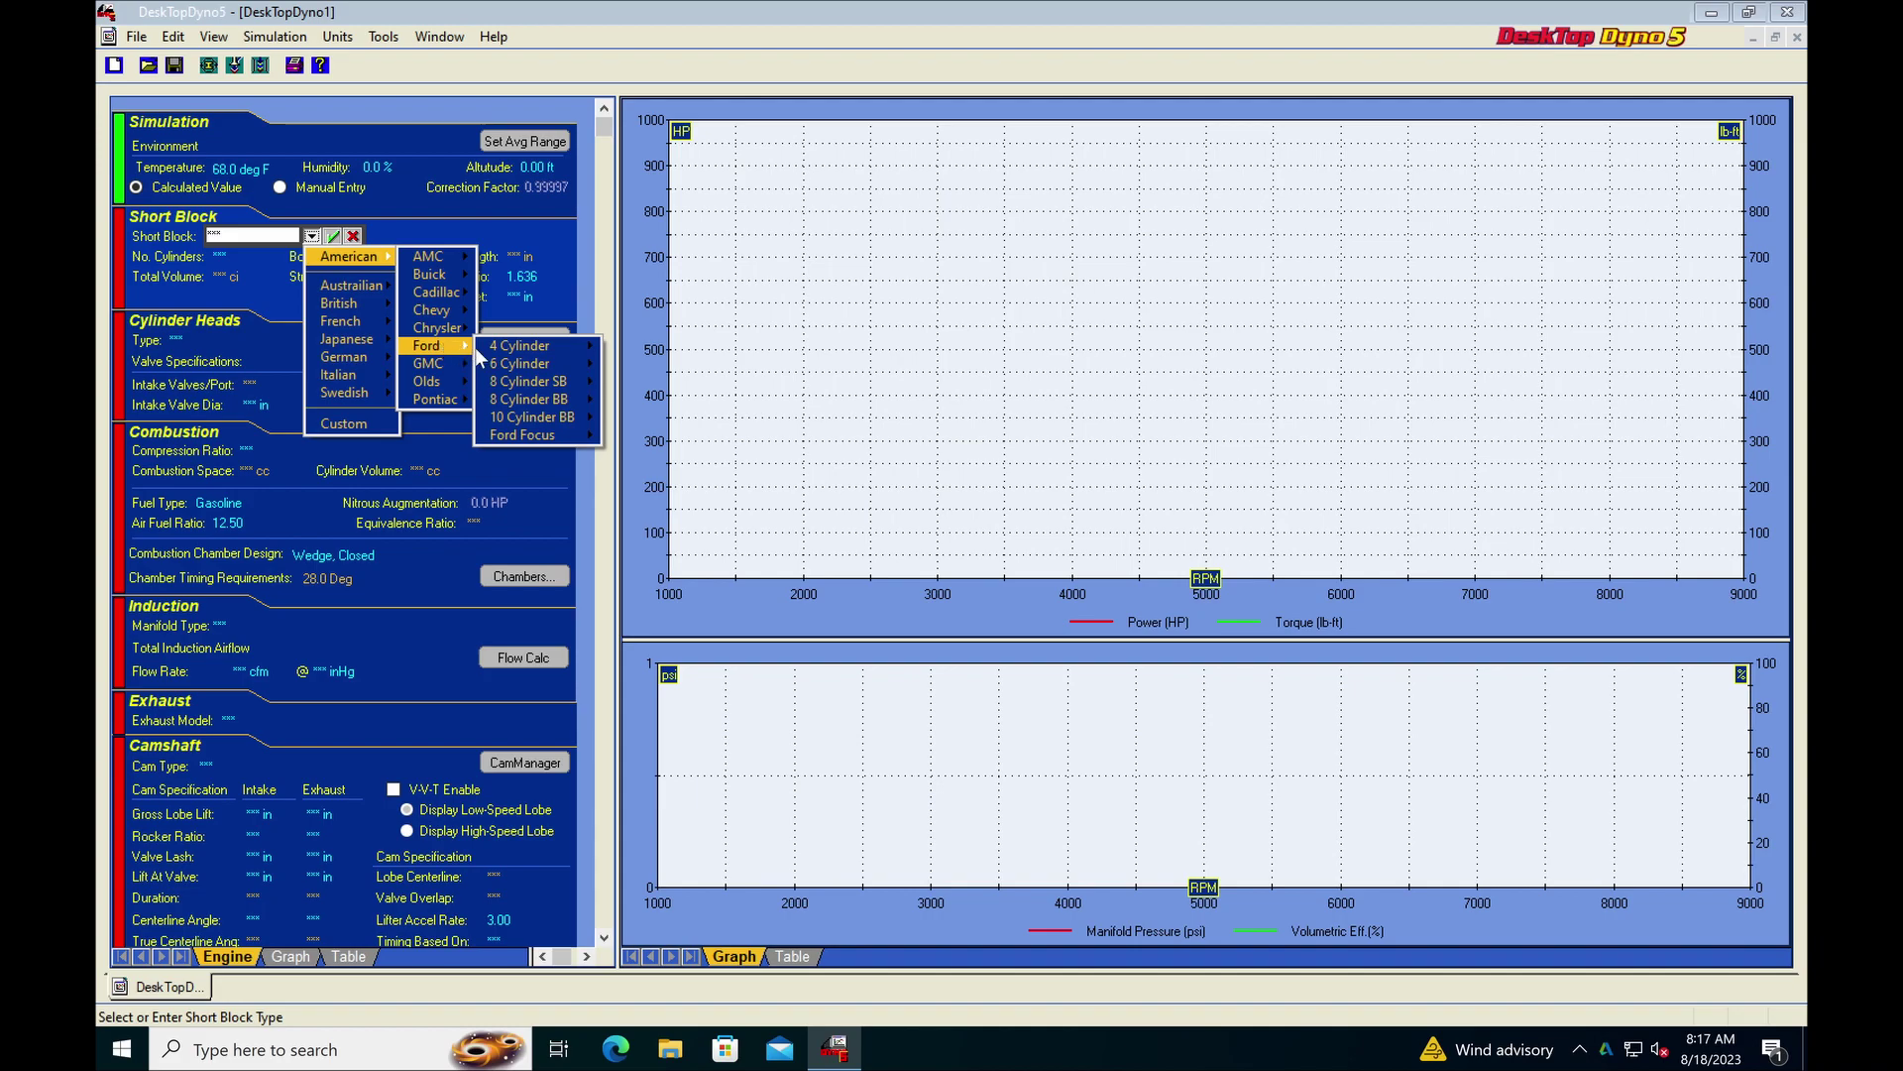
mouse_move(531, 377)
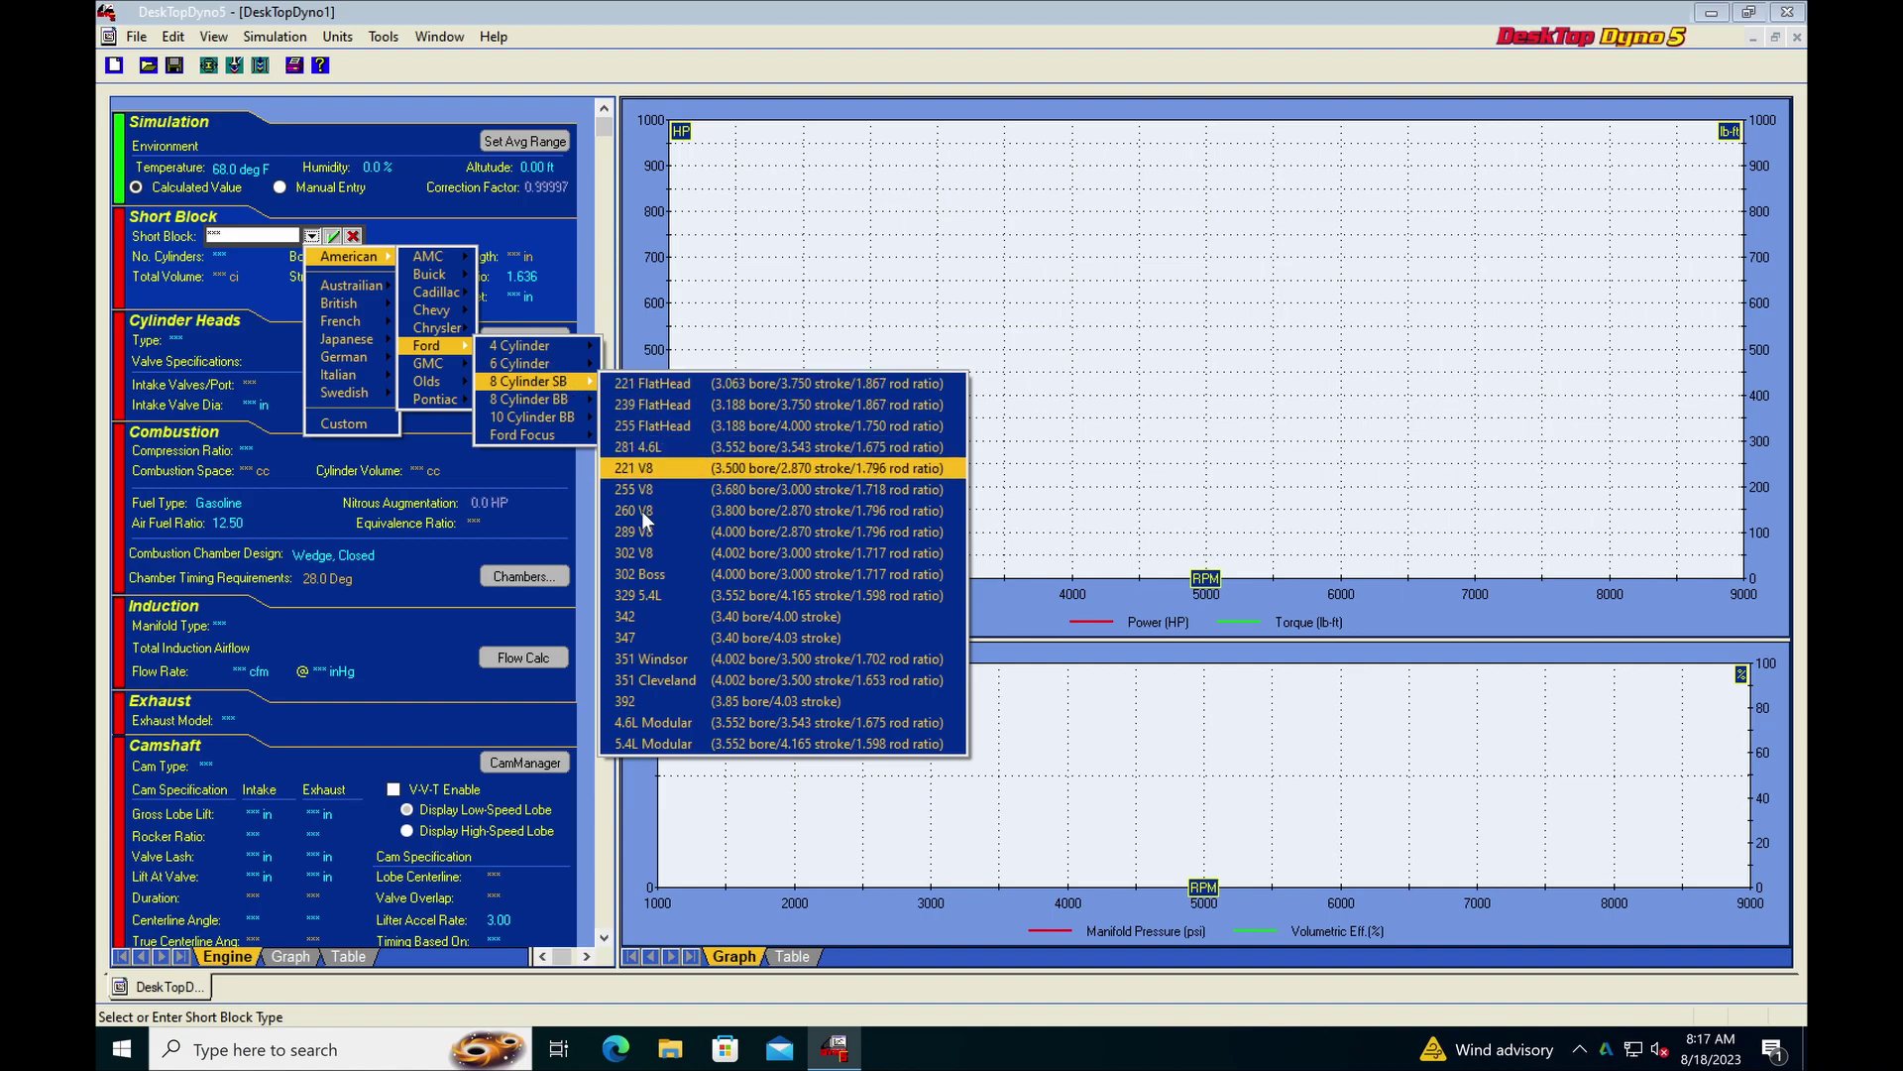
left_click(644, 658)
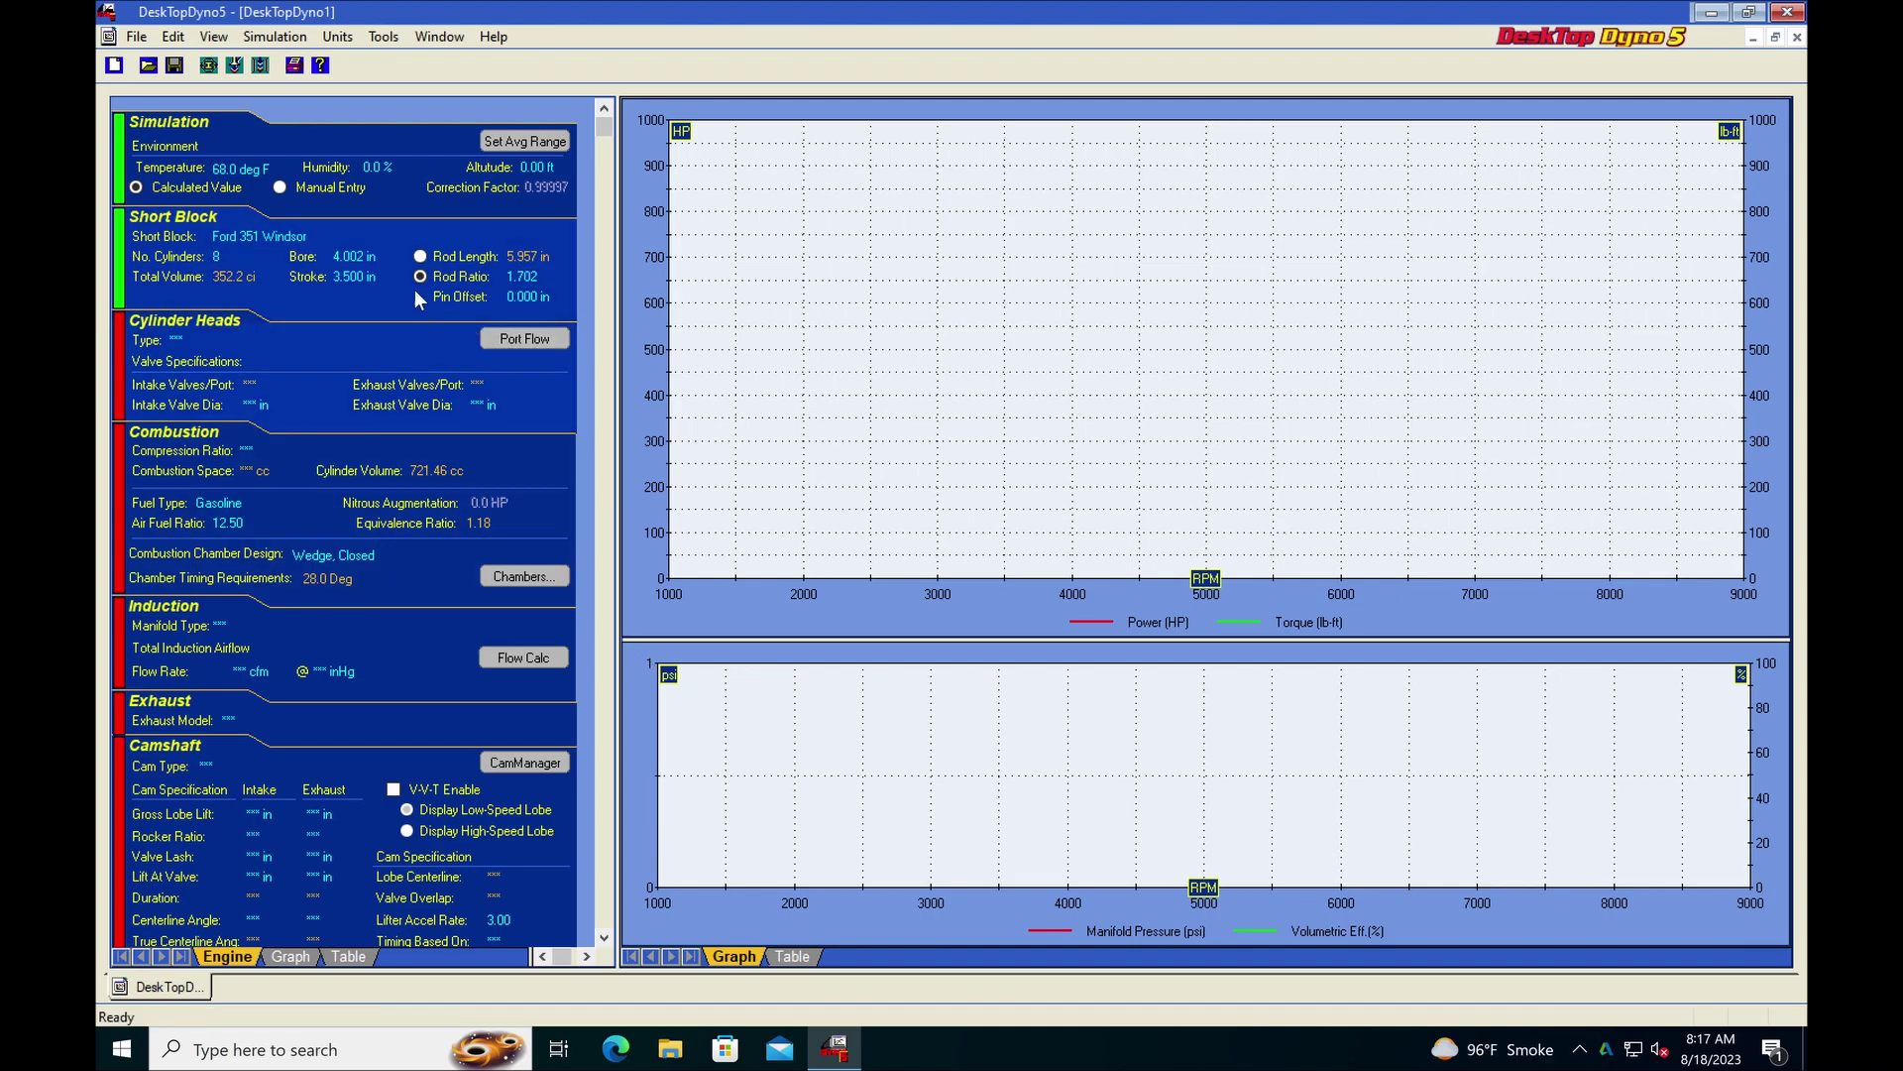
Change the bore to 4.030 in.
left_click(359, 259)
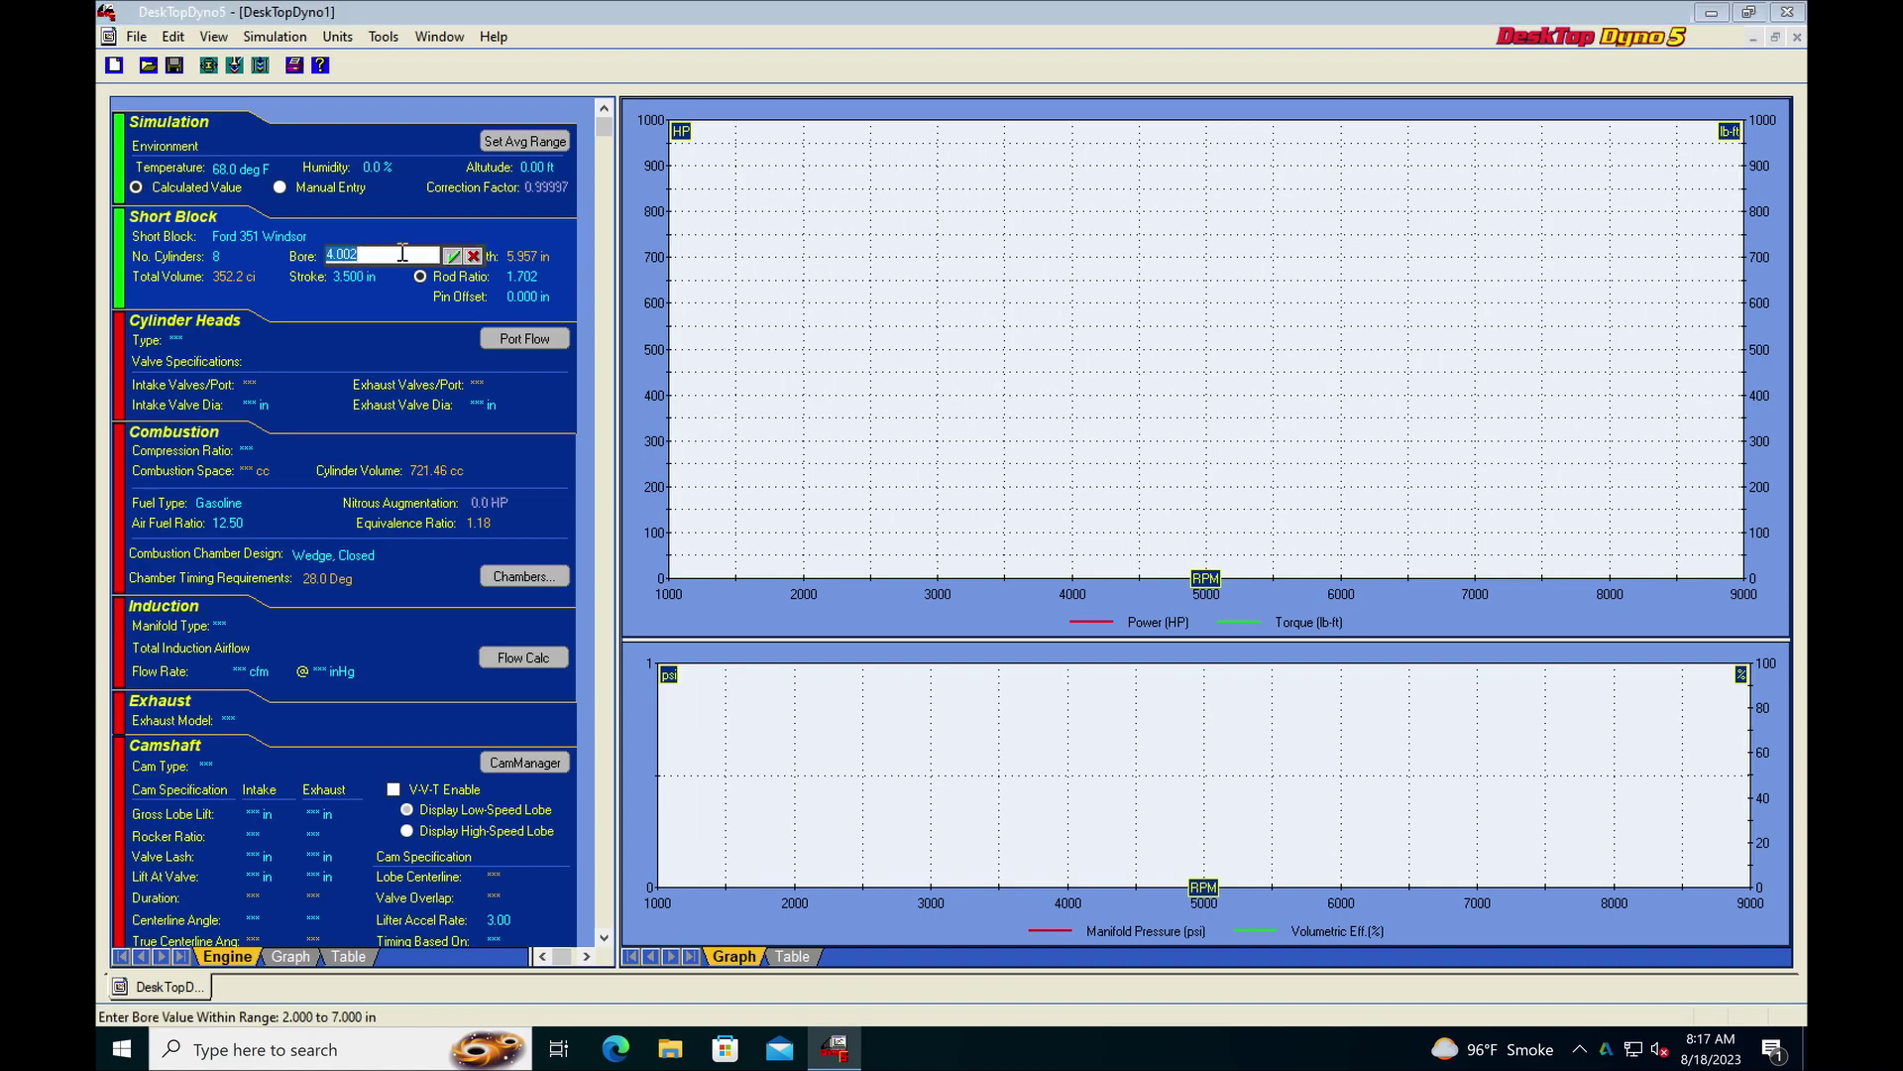
left_click(351, 256)
key("BackSpace")
key("BackSpace")
left_click(452, 256)
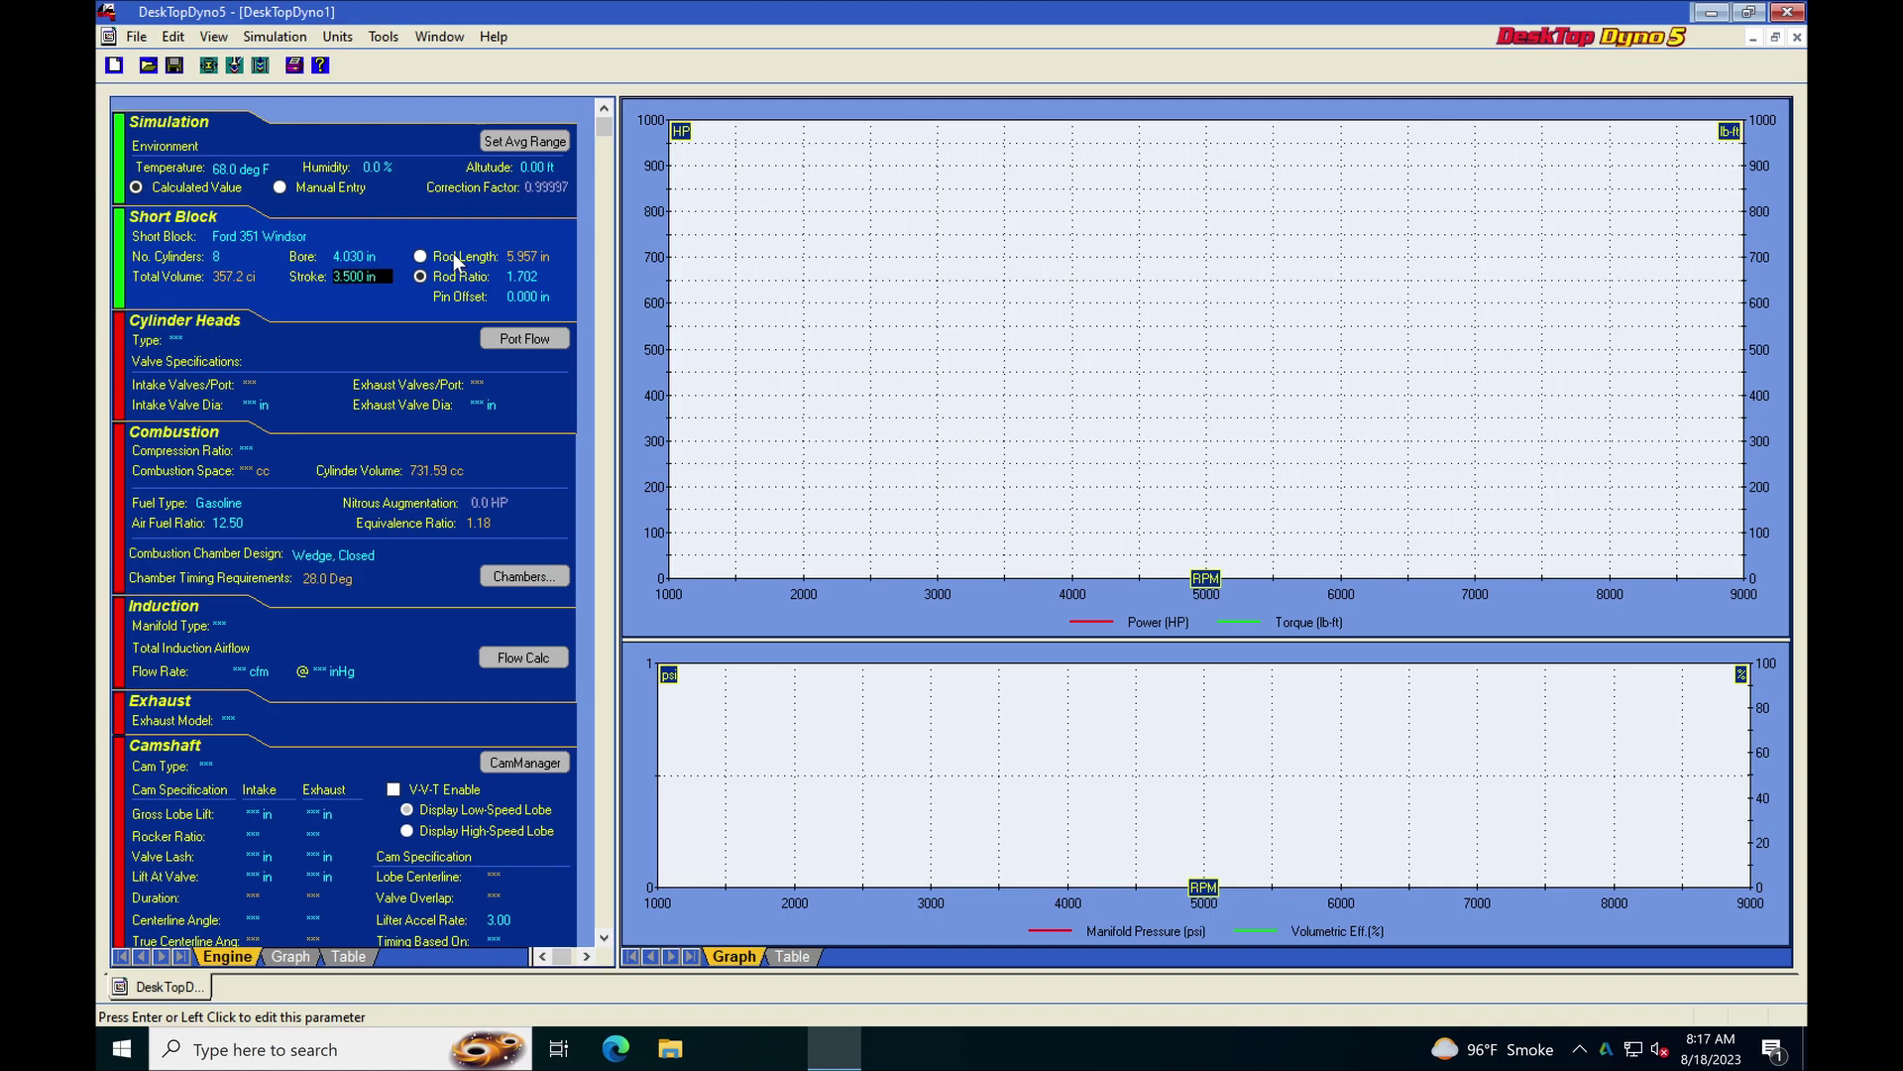
Change the stroke to 3.850 in, raising displacement to 392.9 ci.
left_click(355, 274)
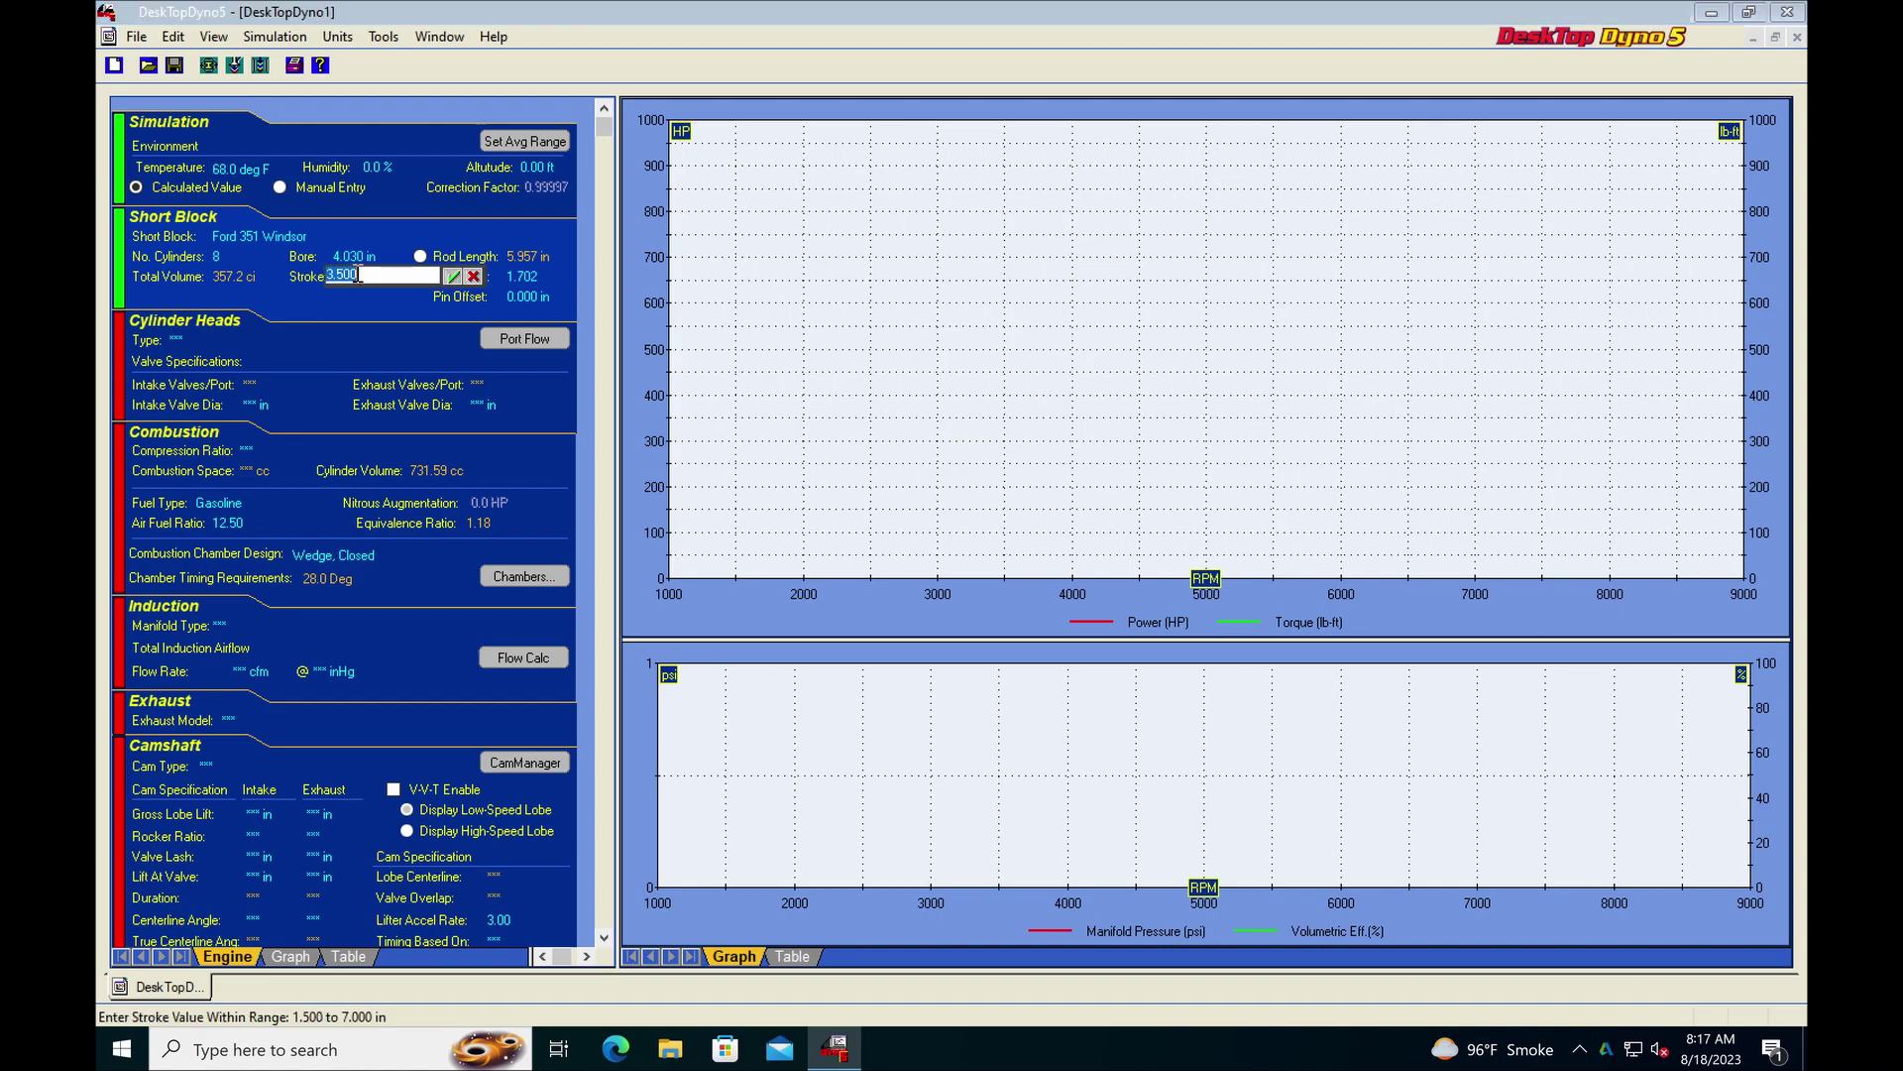
left_click(337, 275)
type("8")
left_click(452, 276)
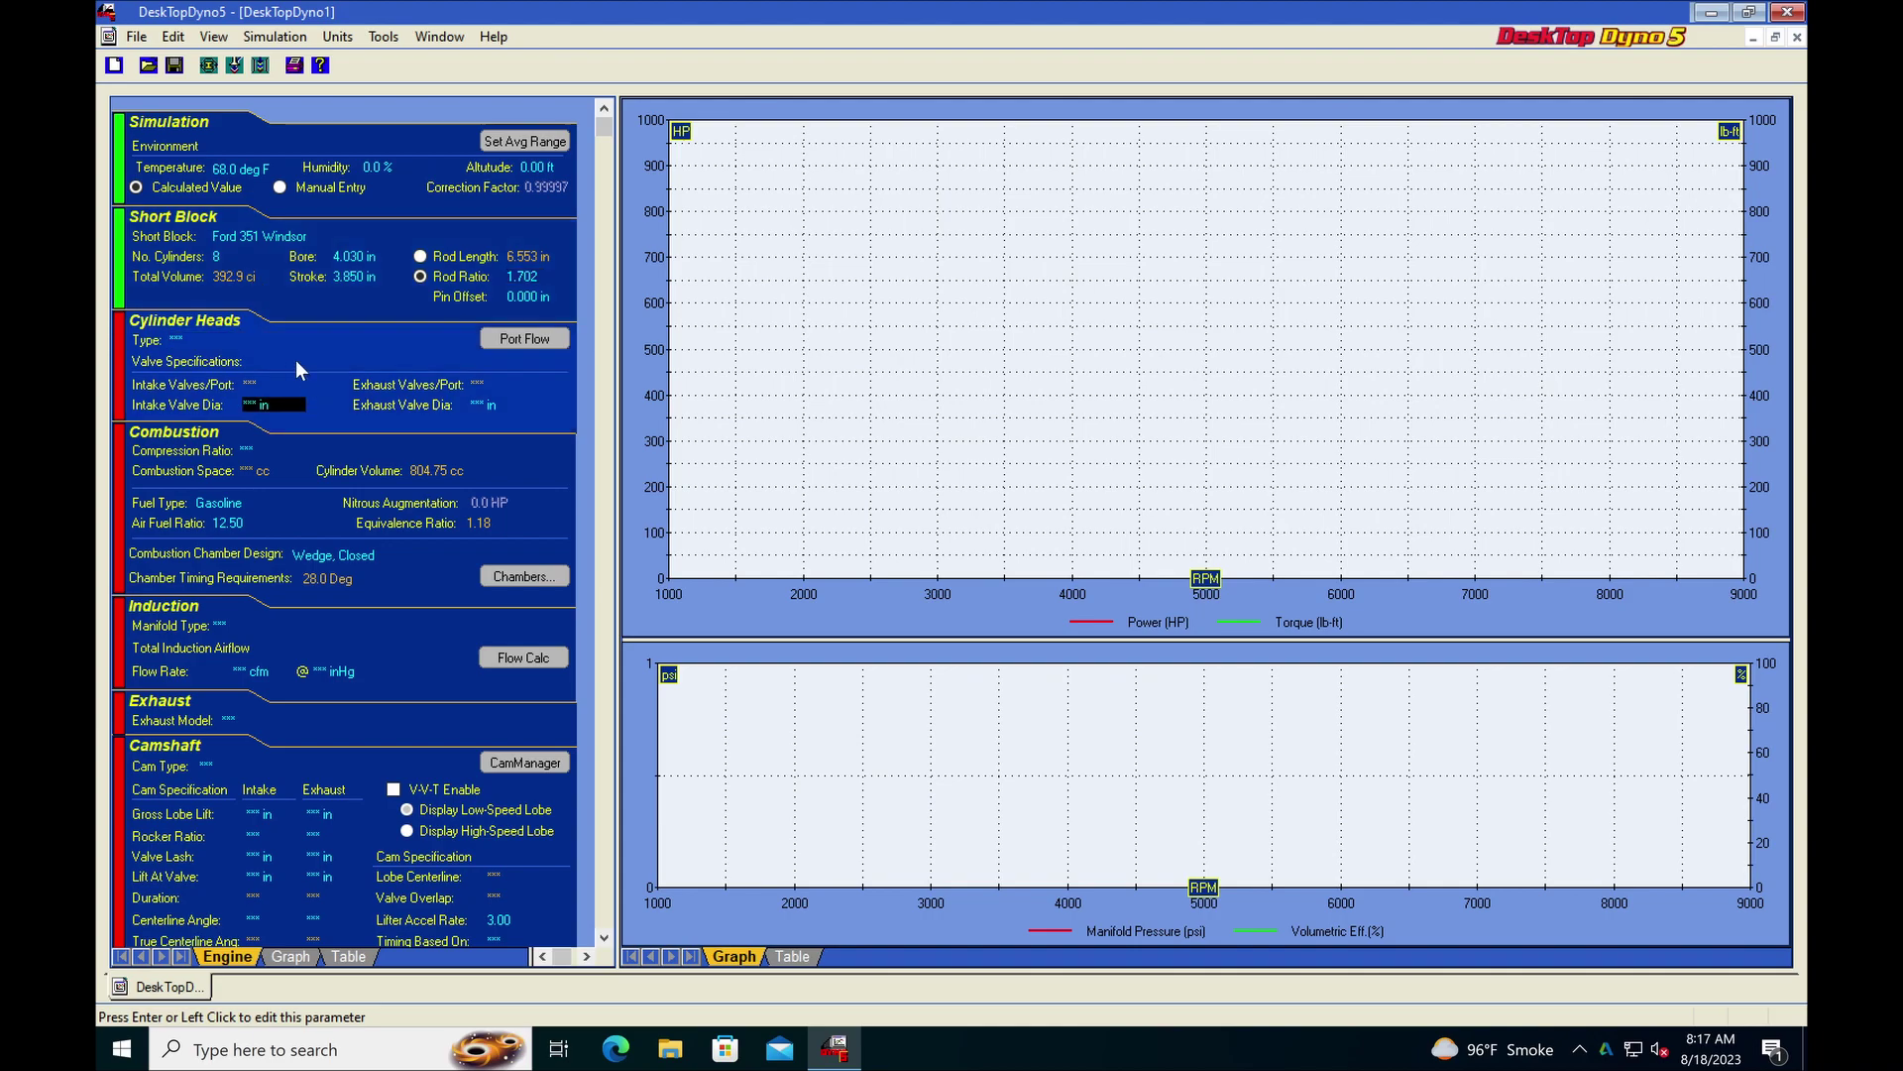
Set the cylinder head type to Custom Port Flow.
left_click(195, 340)
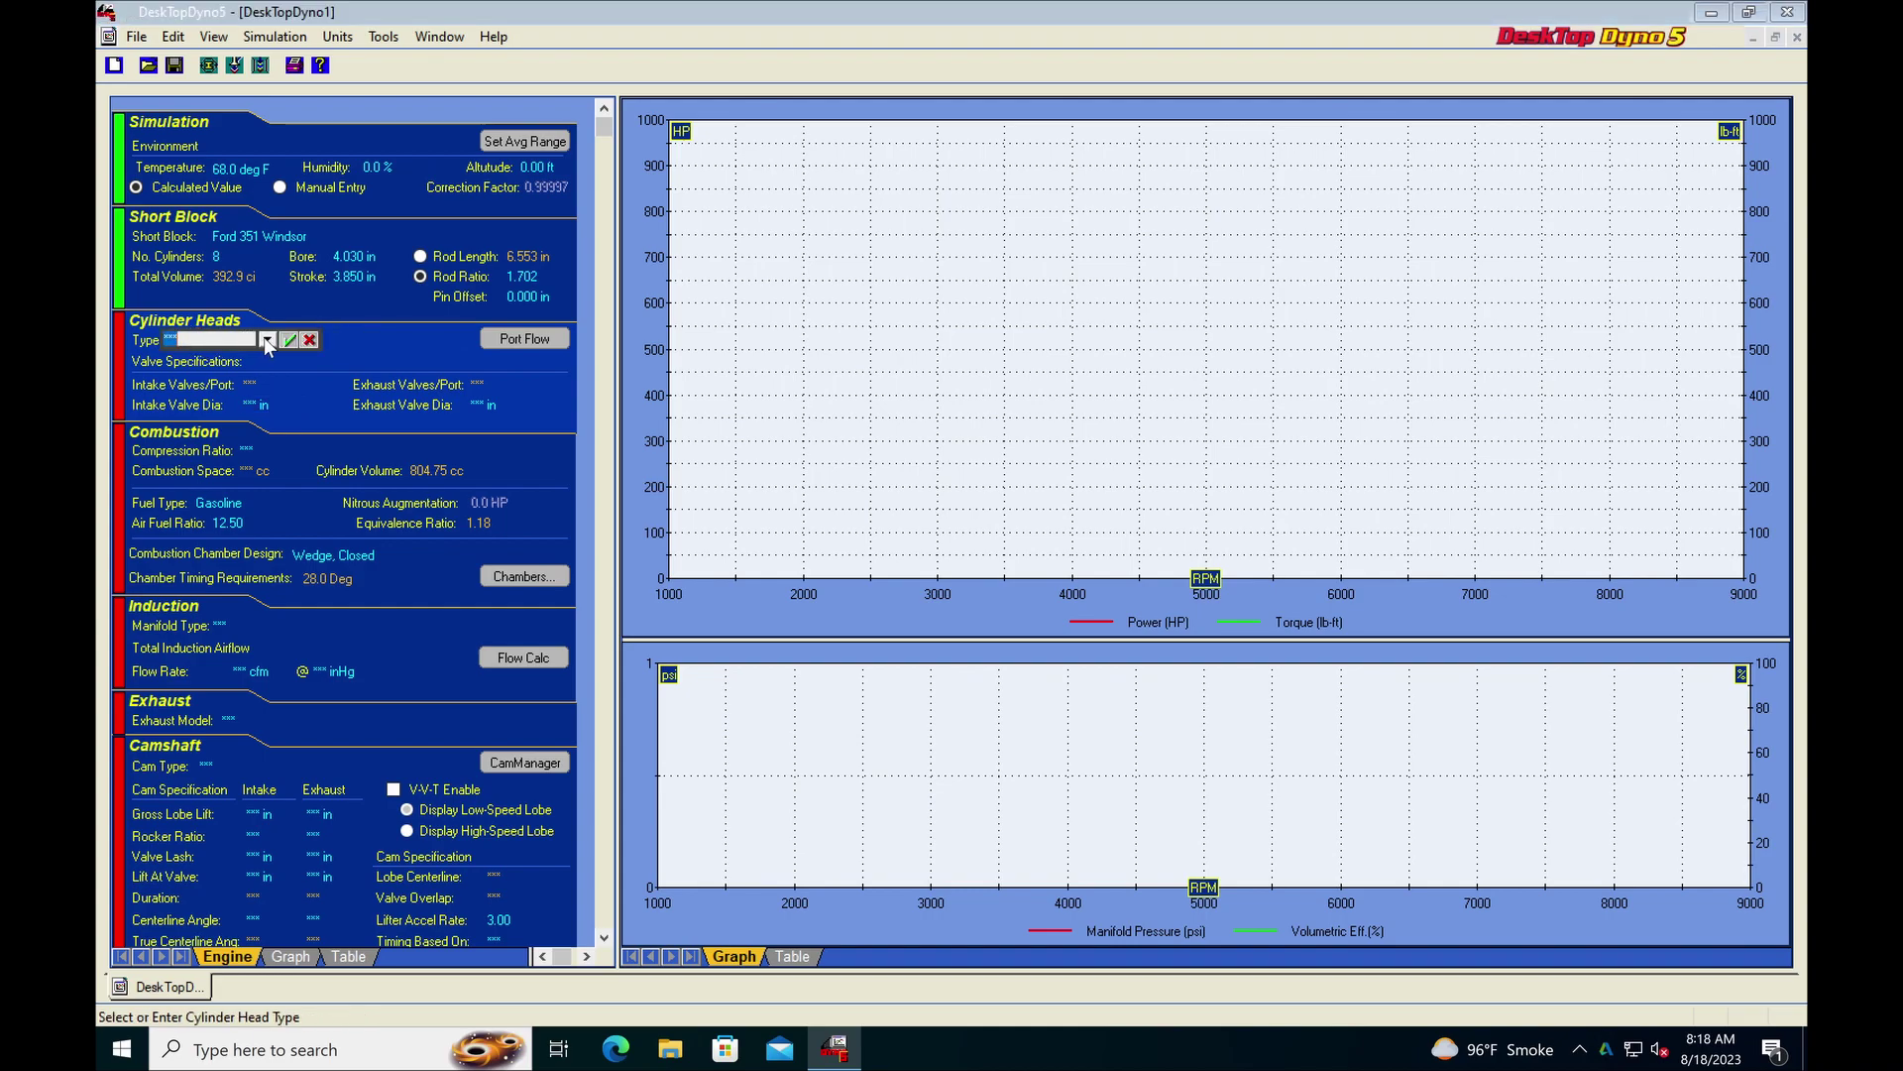
left_click(266, 340)
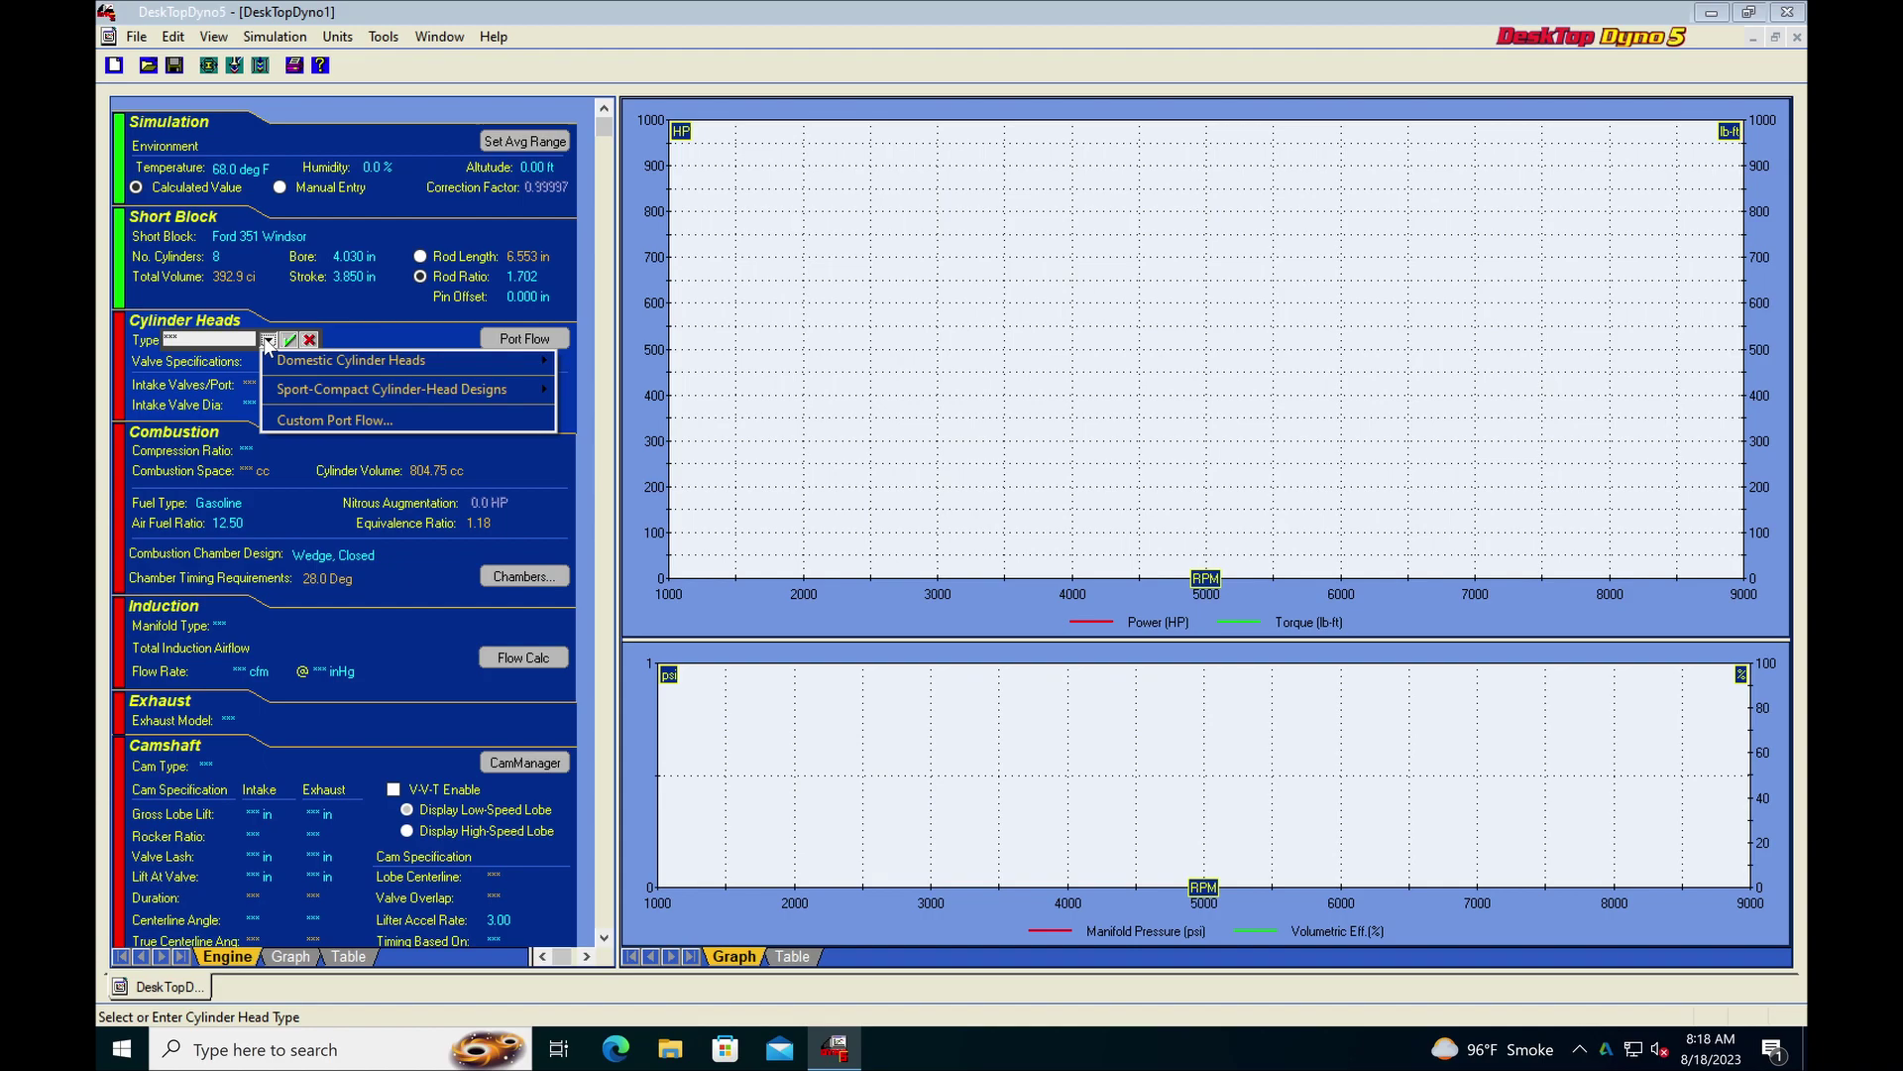
mouse_move(294, 363)
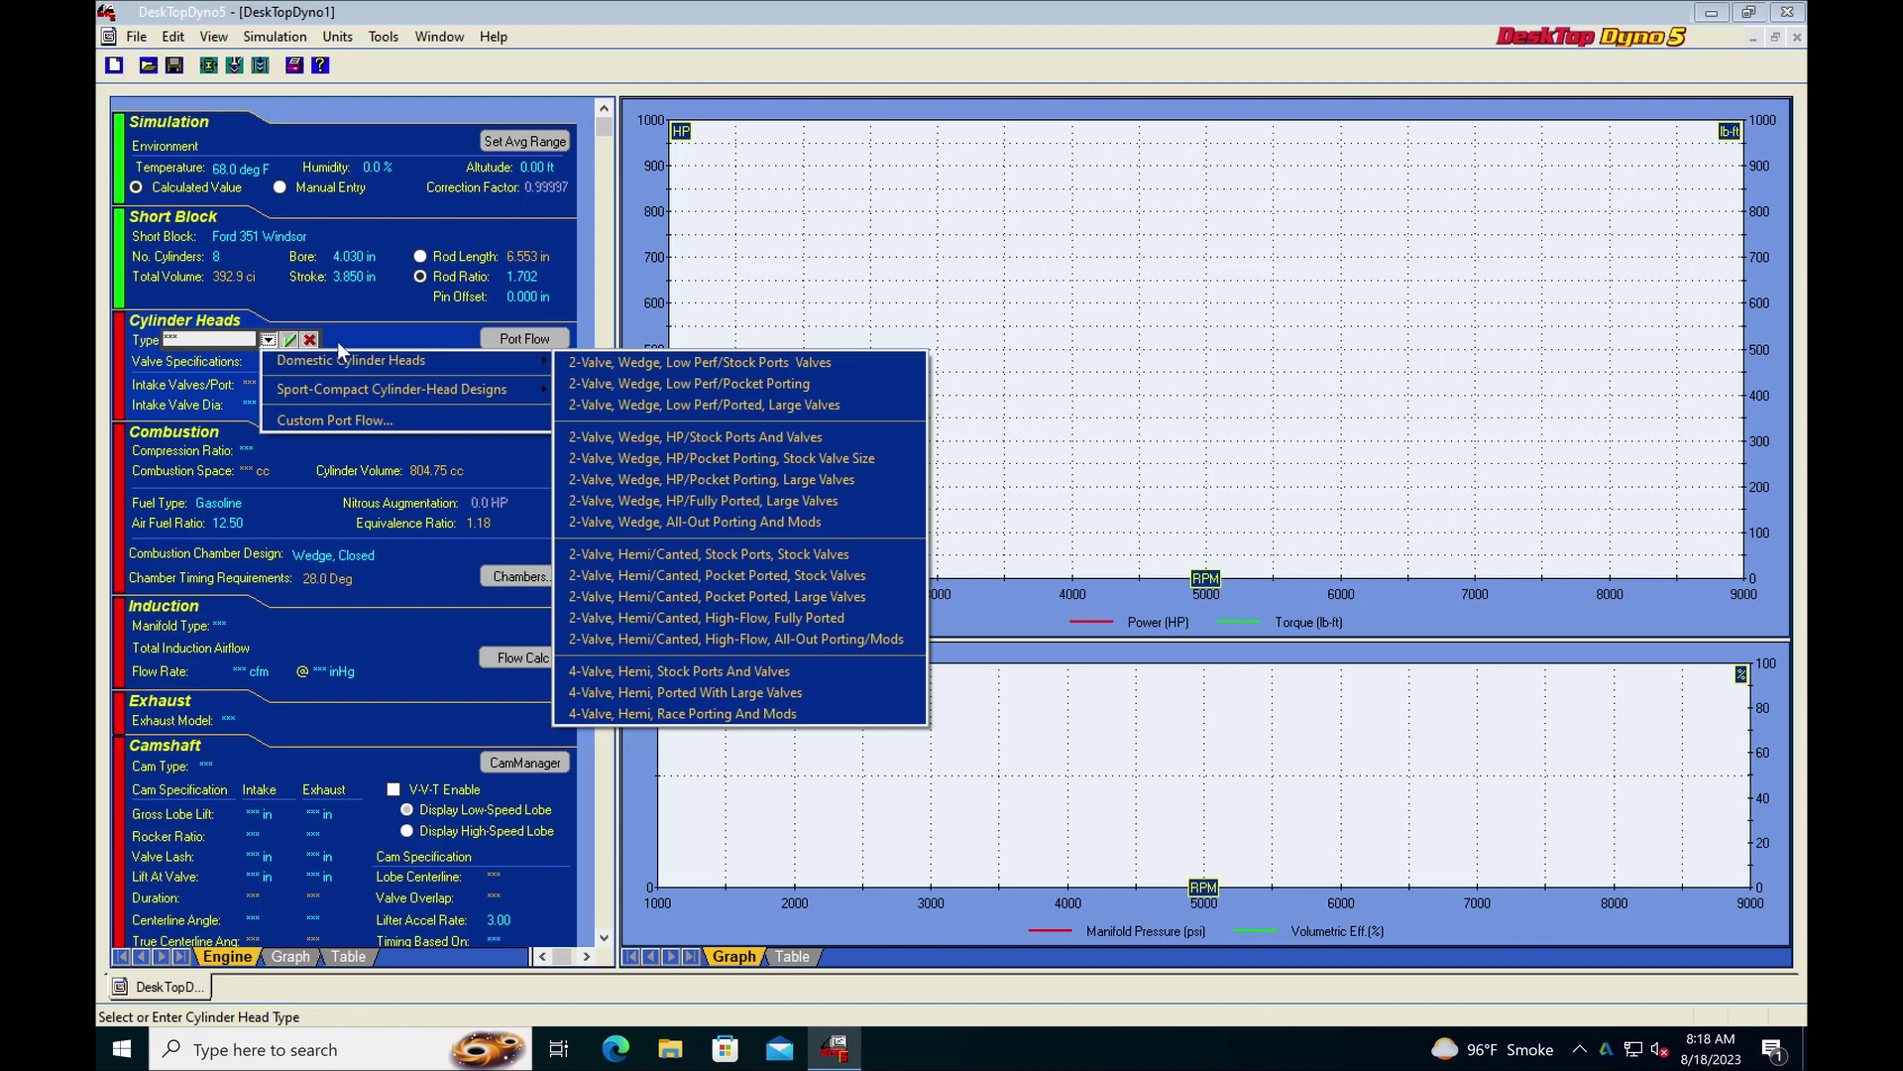
left_click(349, 423)
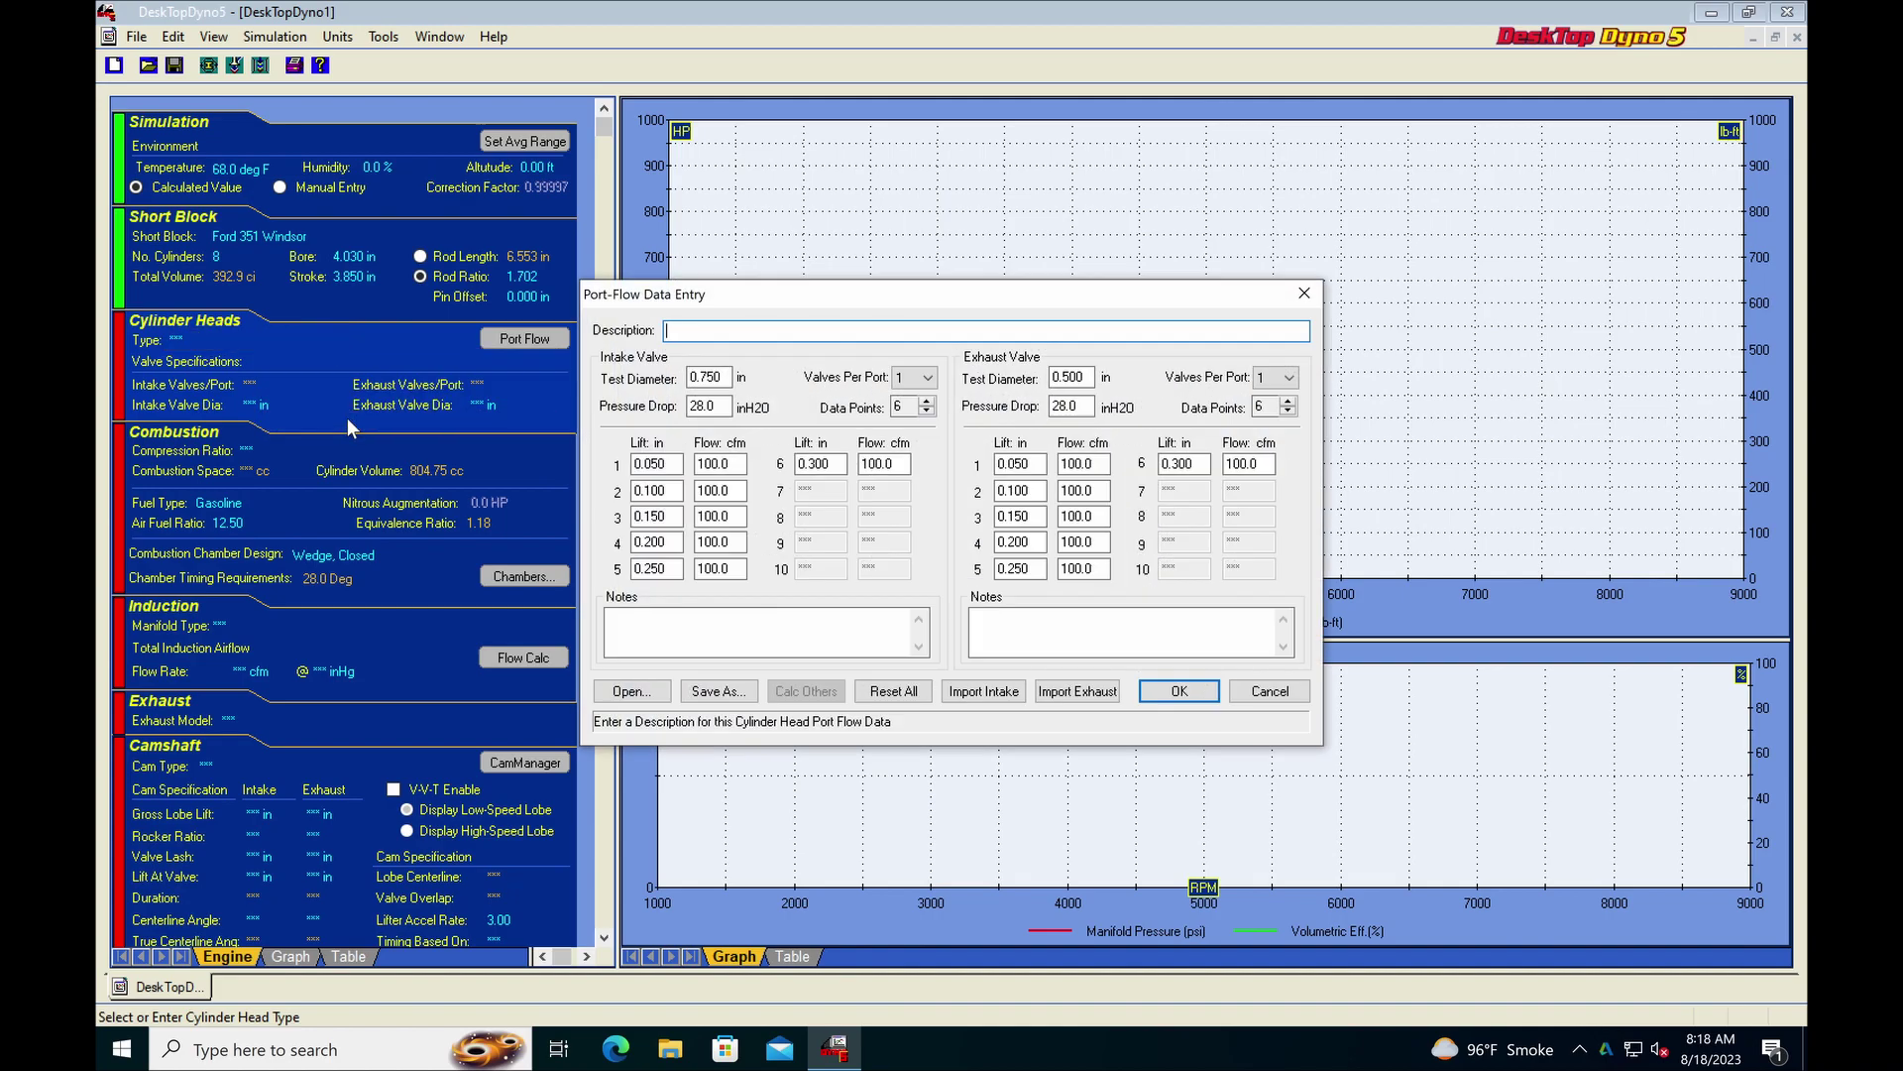
Load and accept the Flo Tek thumper heads port-flow file from the Dyno2000 folder.
left_click(644, 700)
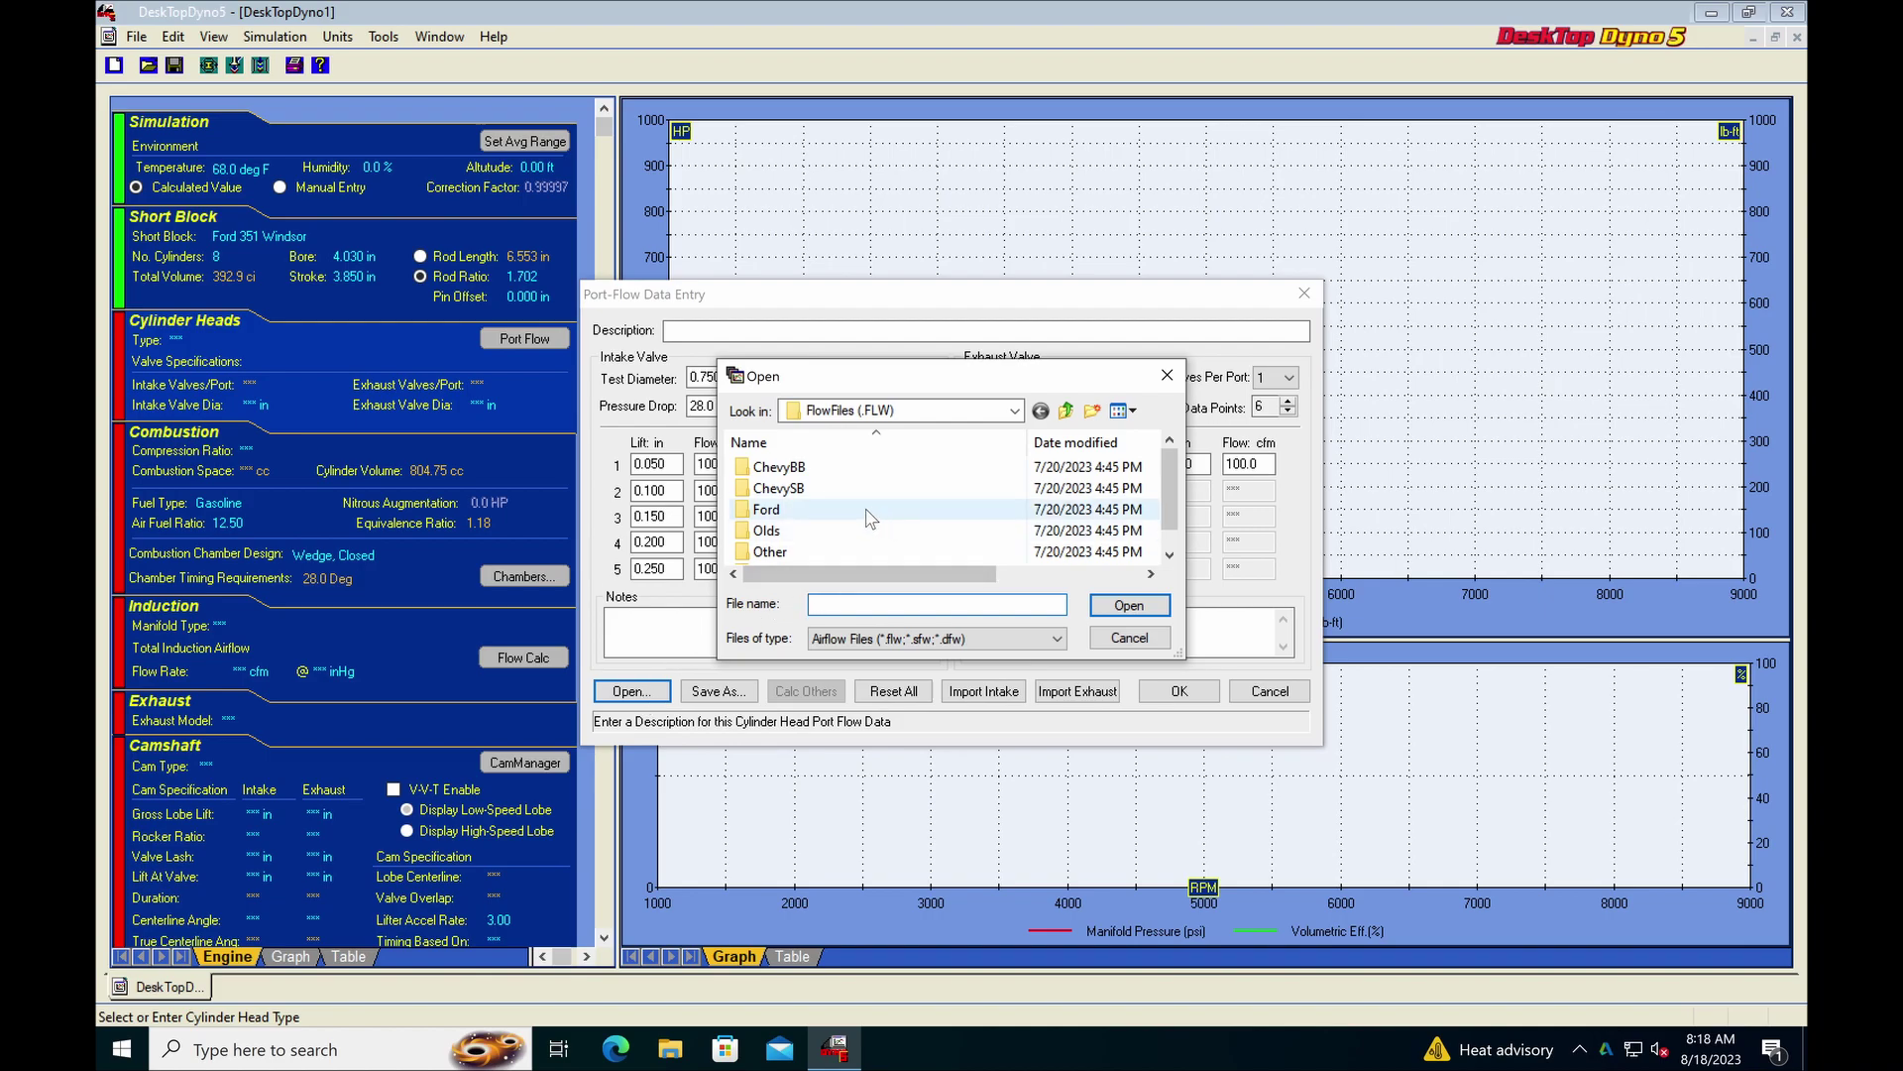
scroll(869, 518, "down", 1)
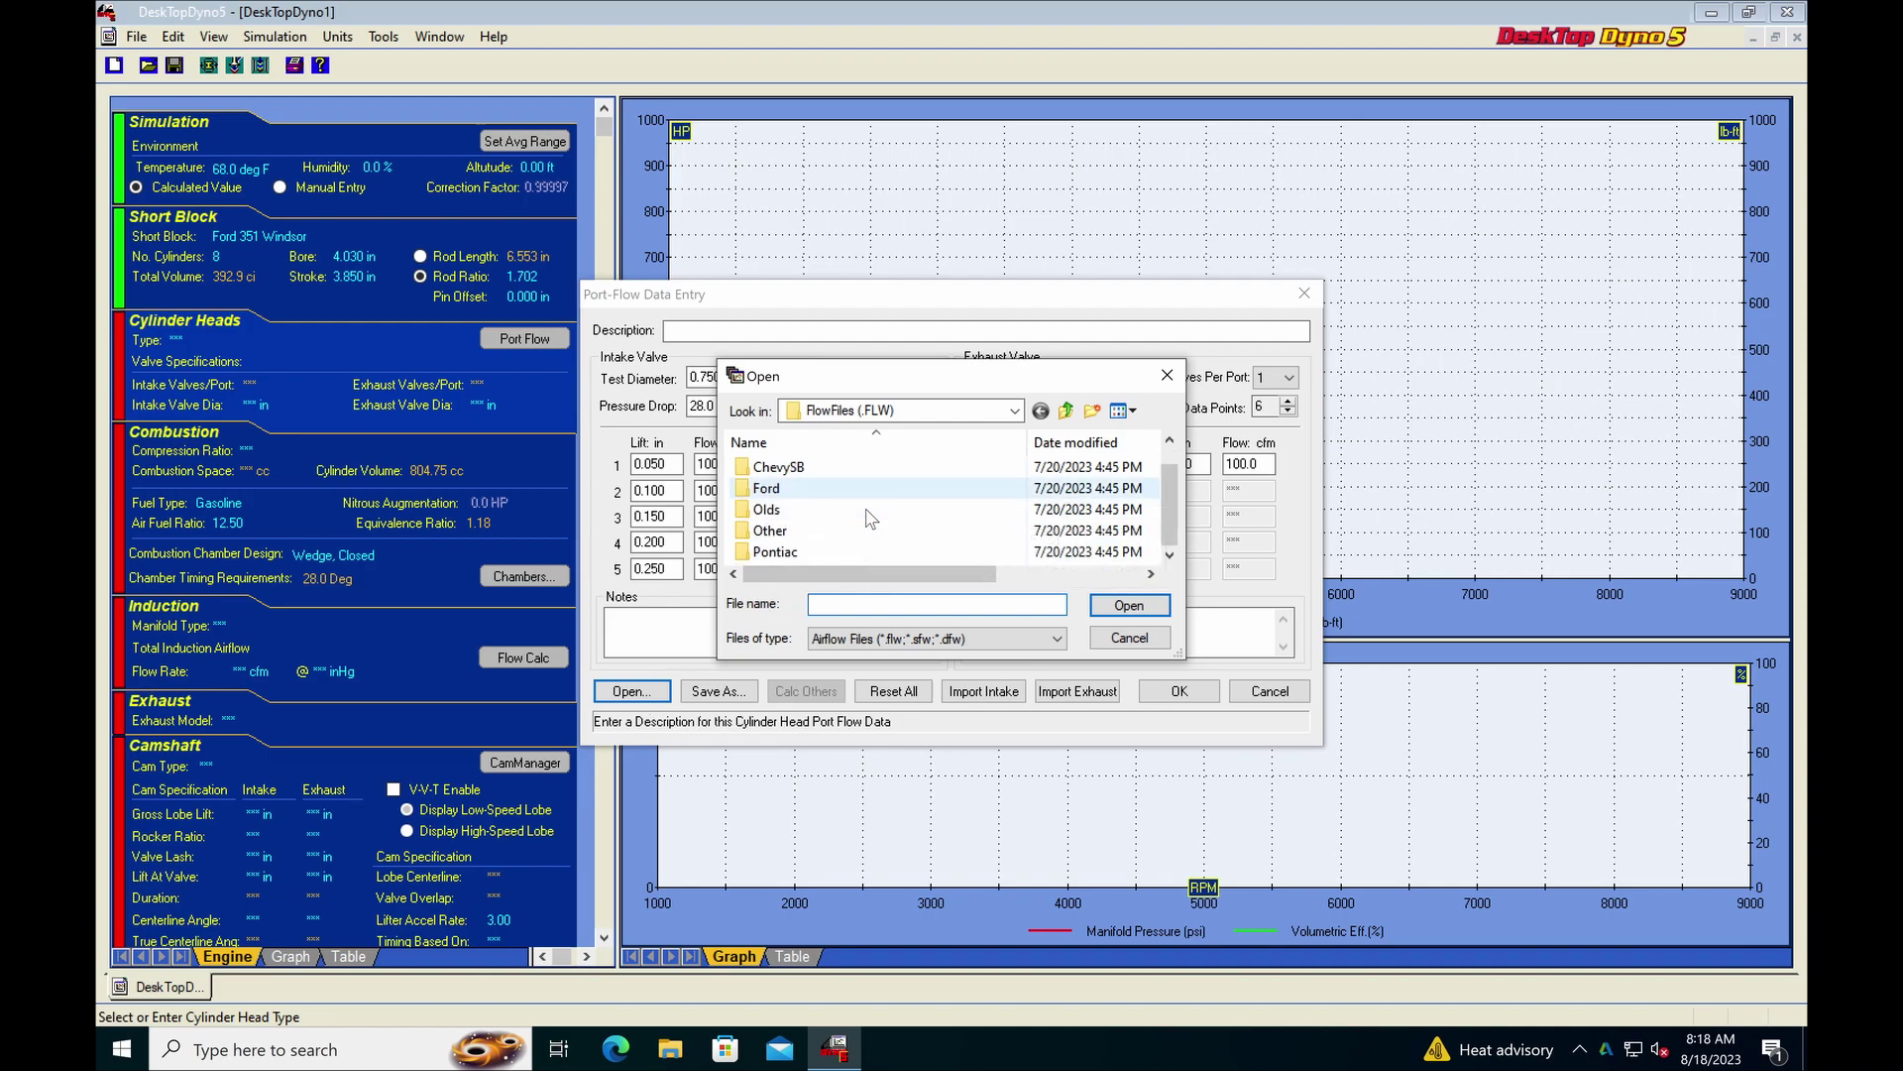
left_click(1015, 411)
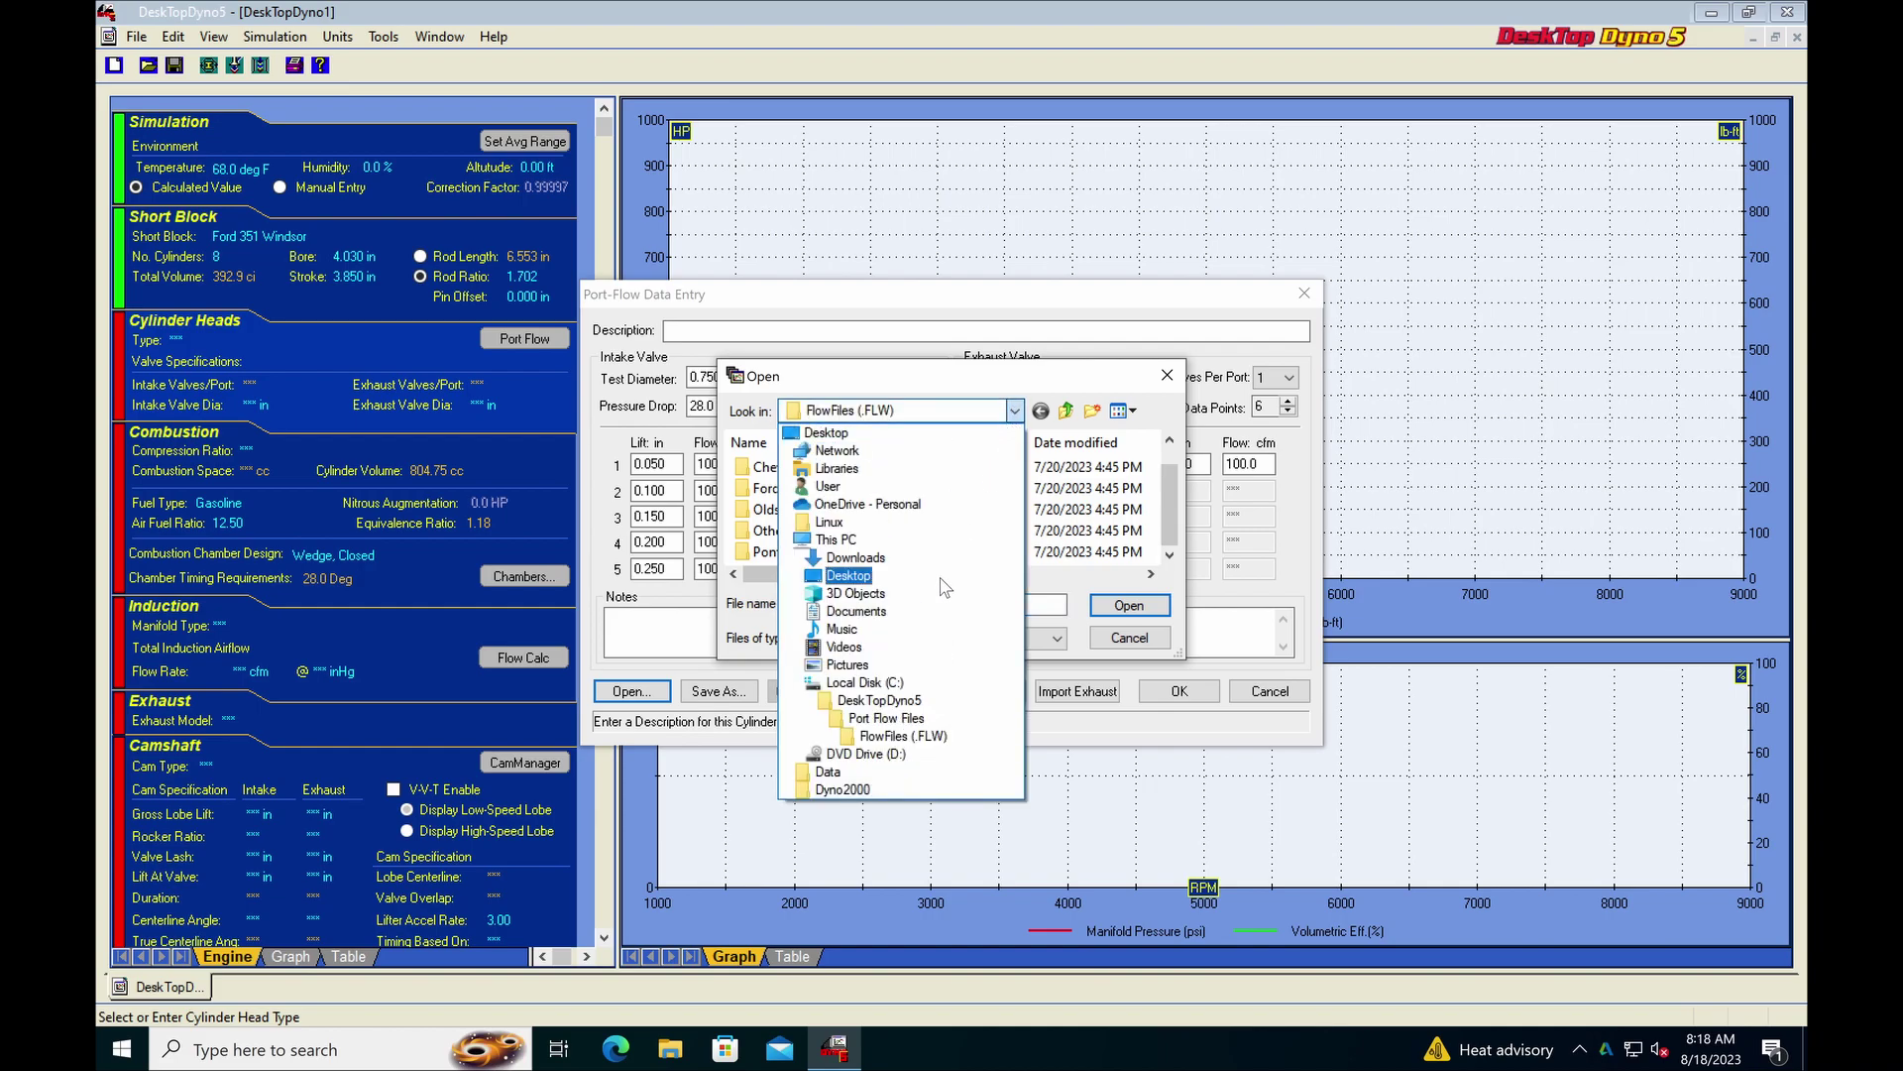
left_click(862, 790)
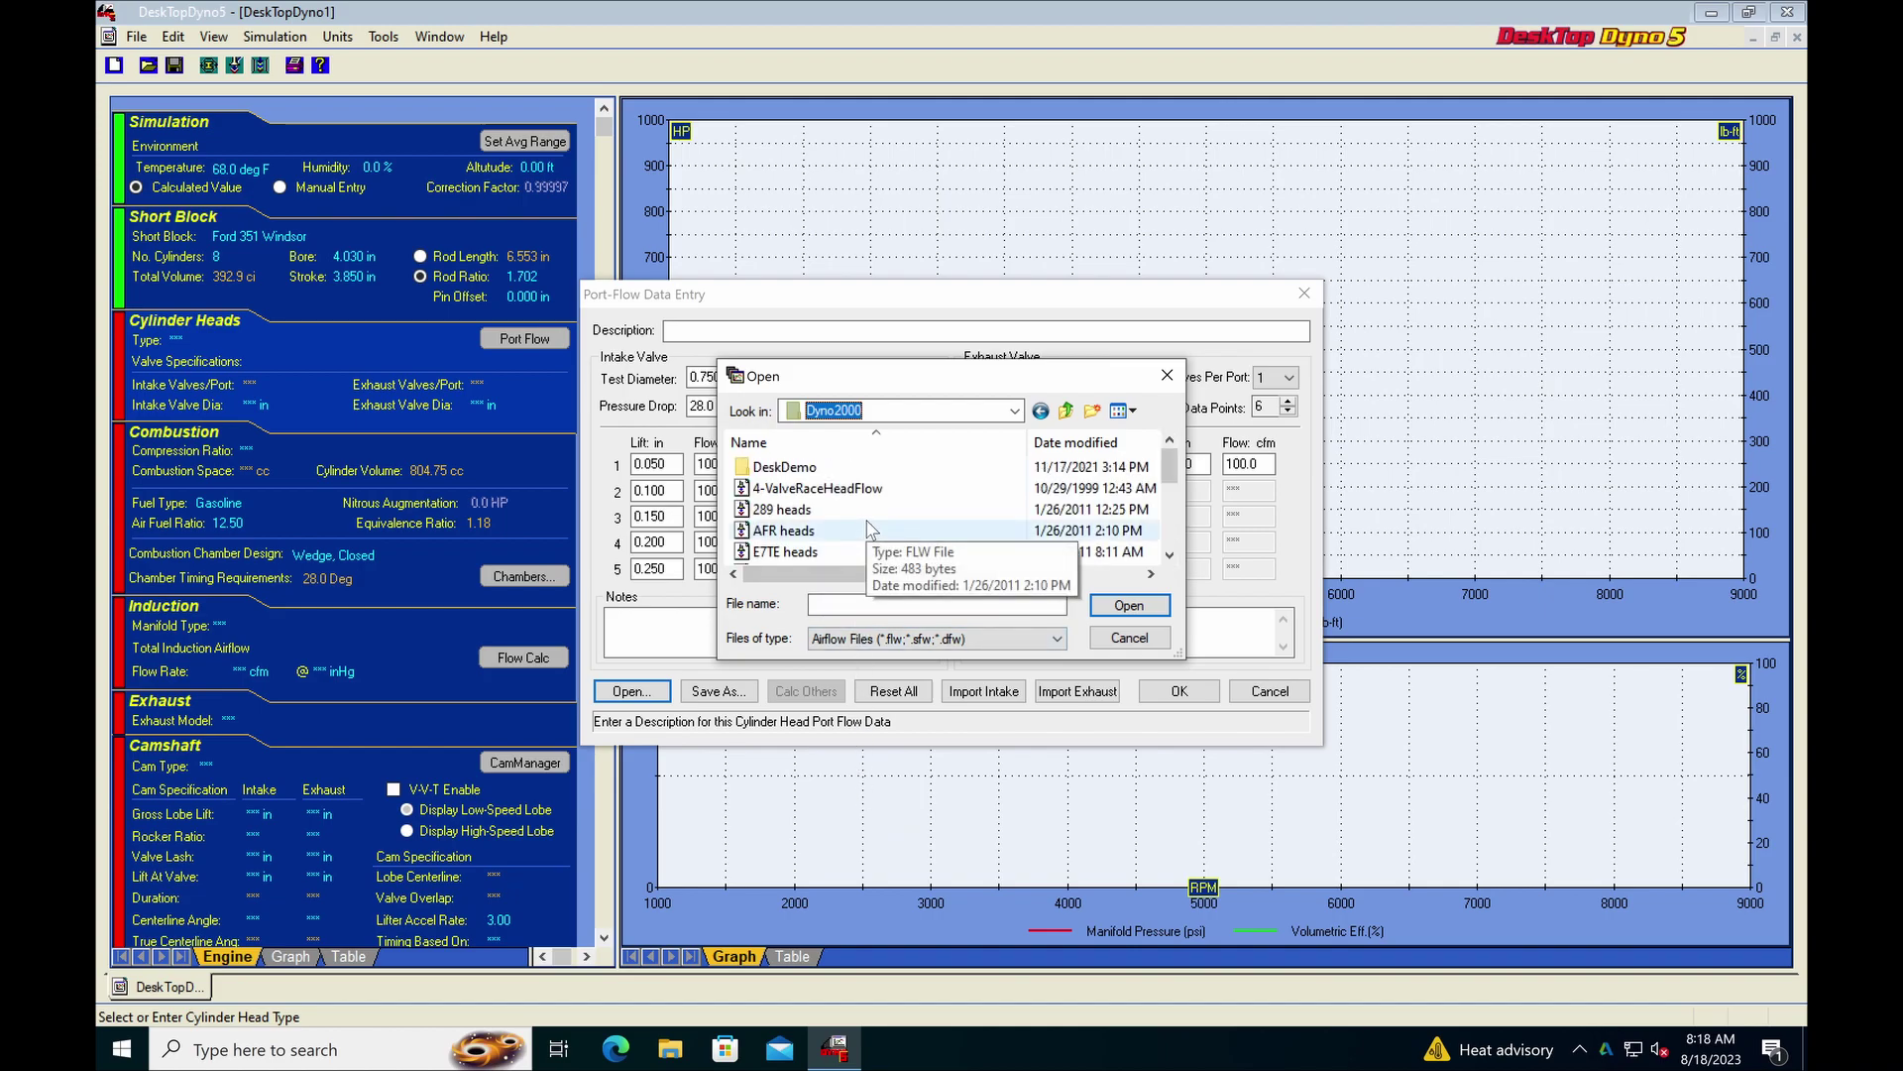
scroll(868, 530, "down", 1)
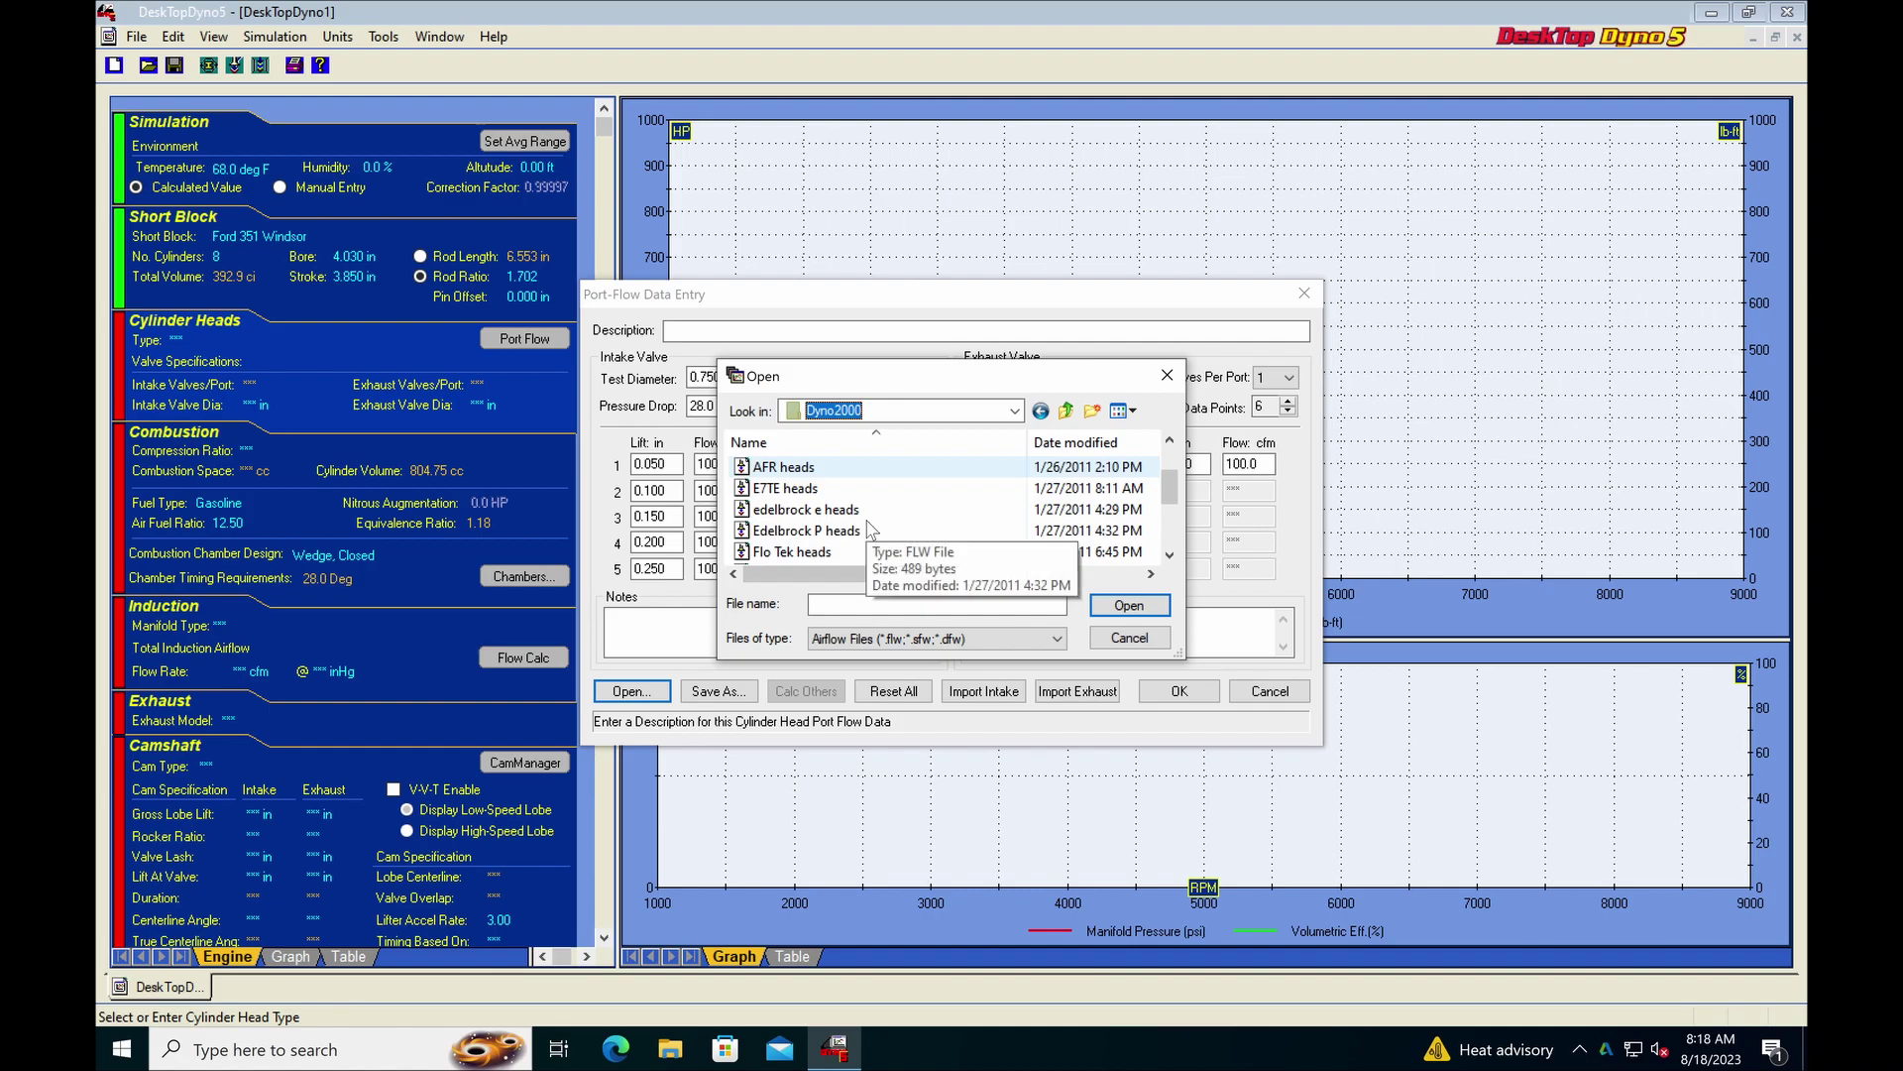
scroll(870, 527, "down", 1)
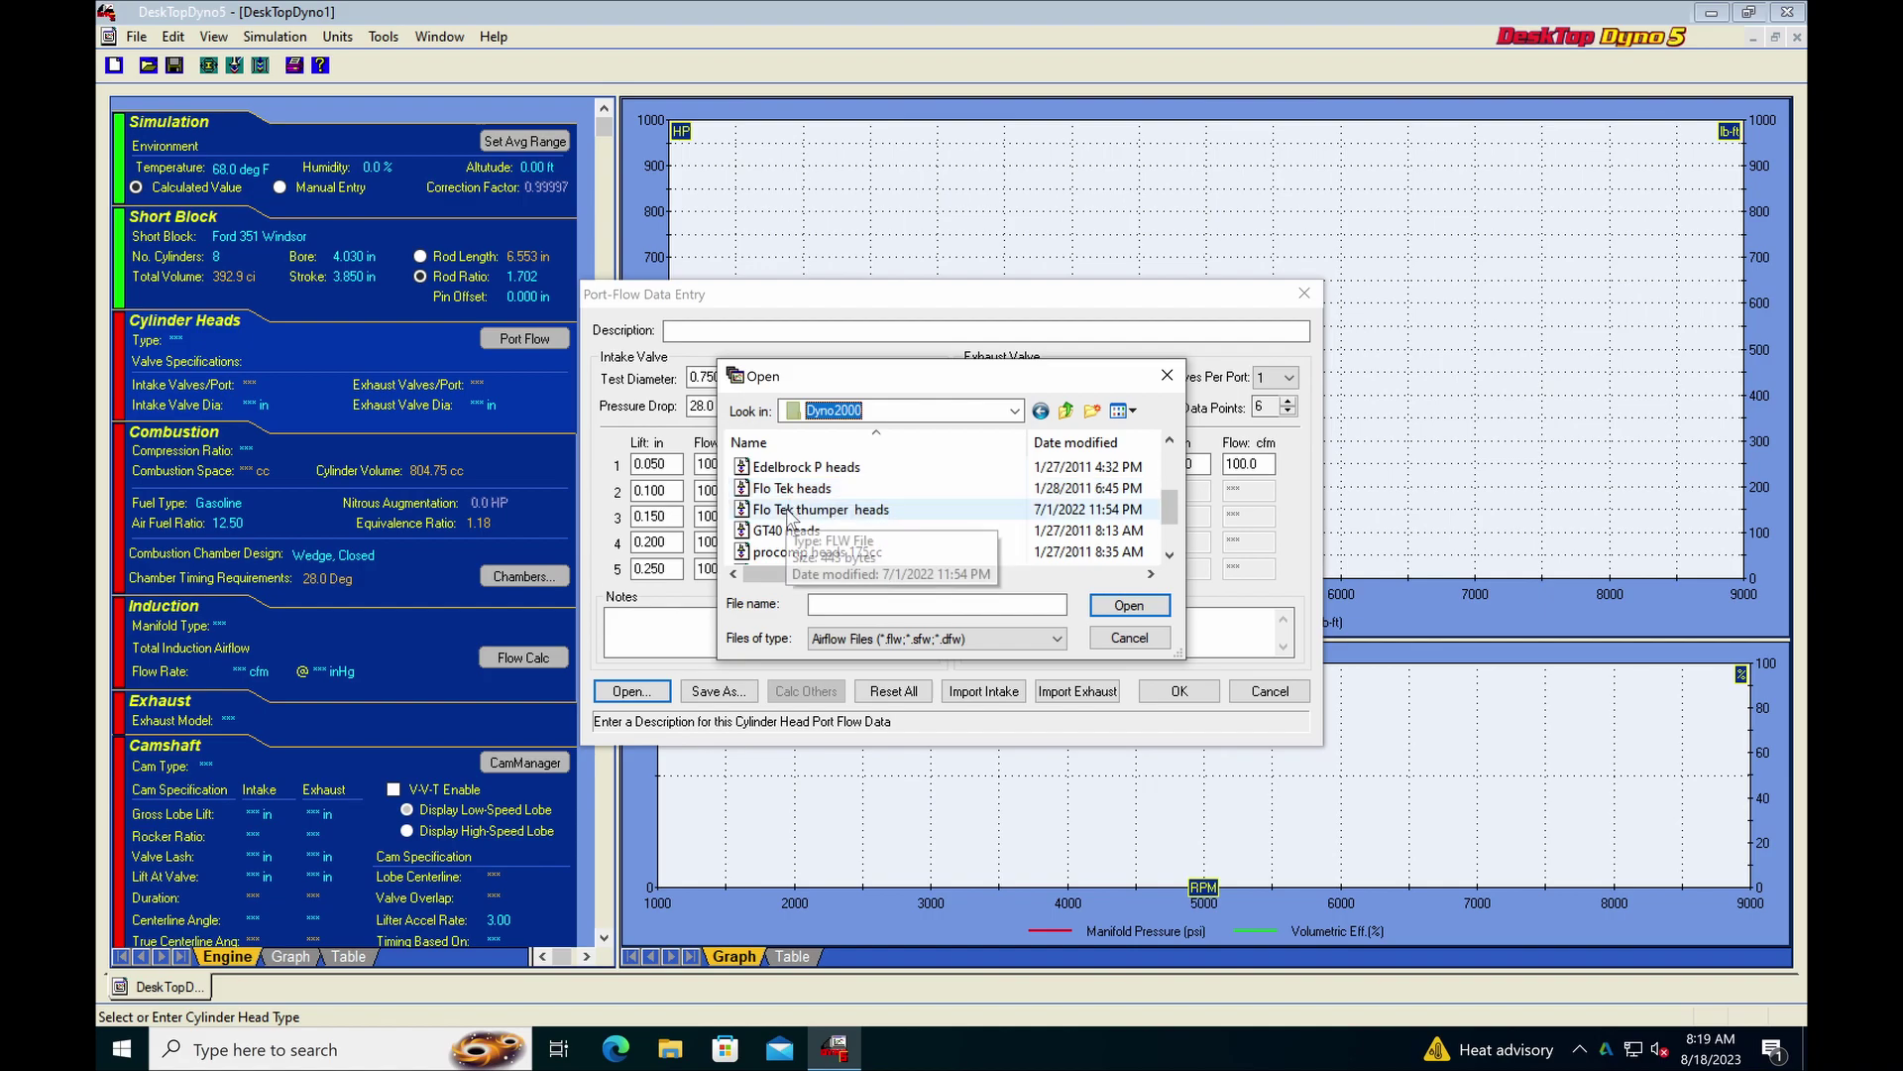
left_click(791, 511)
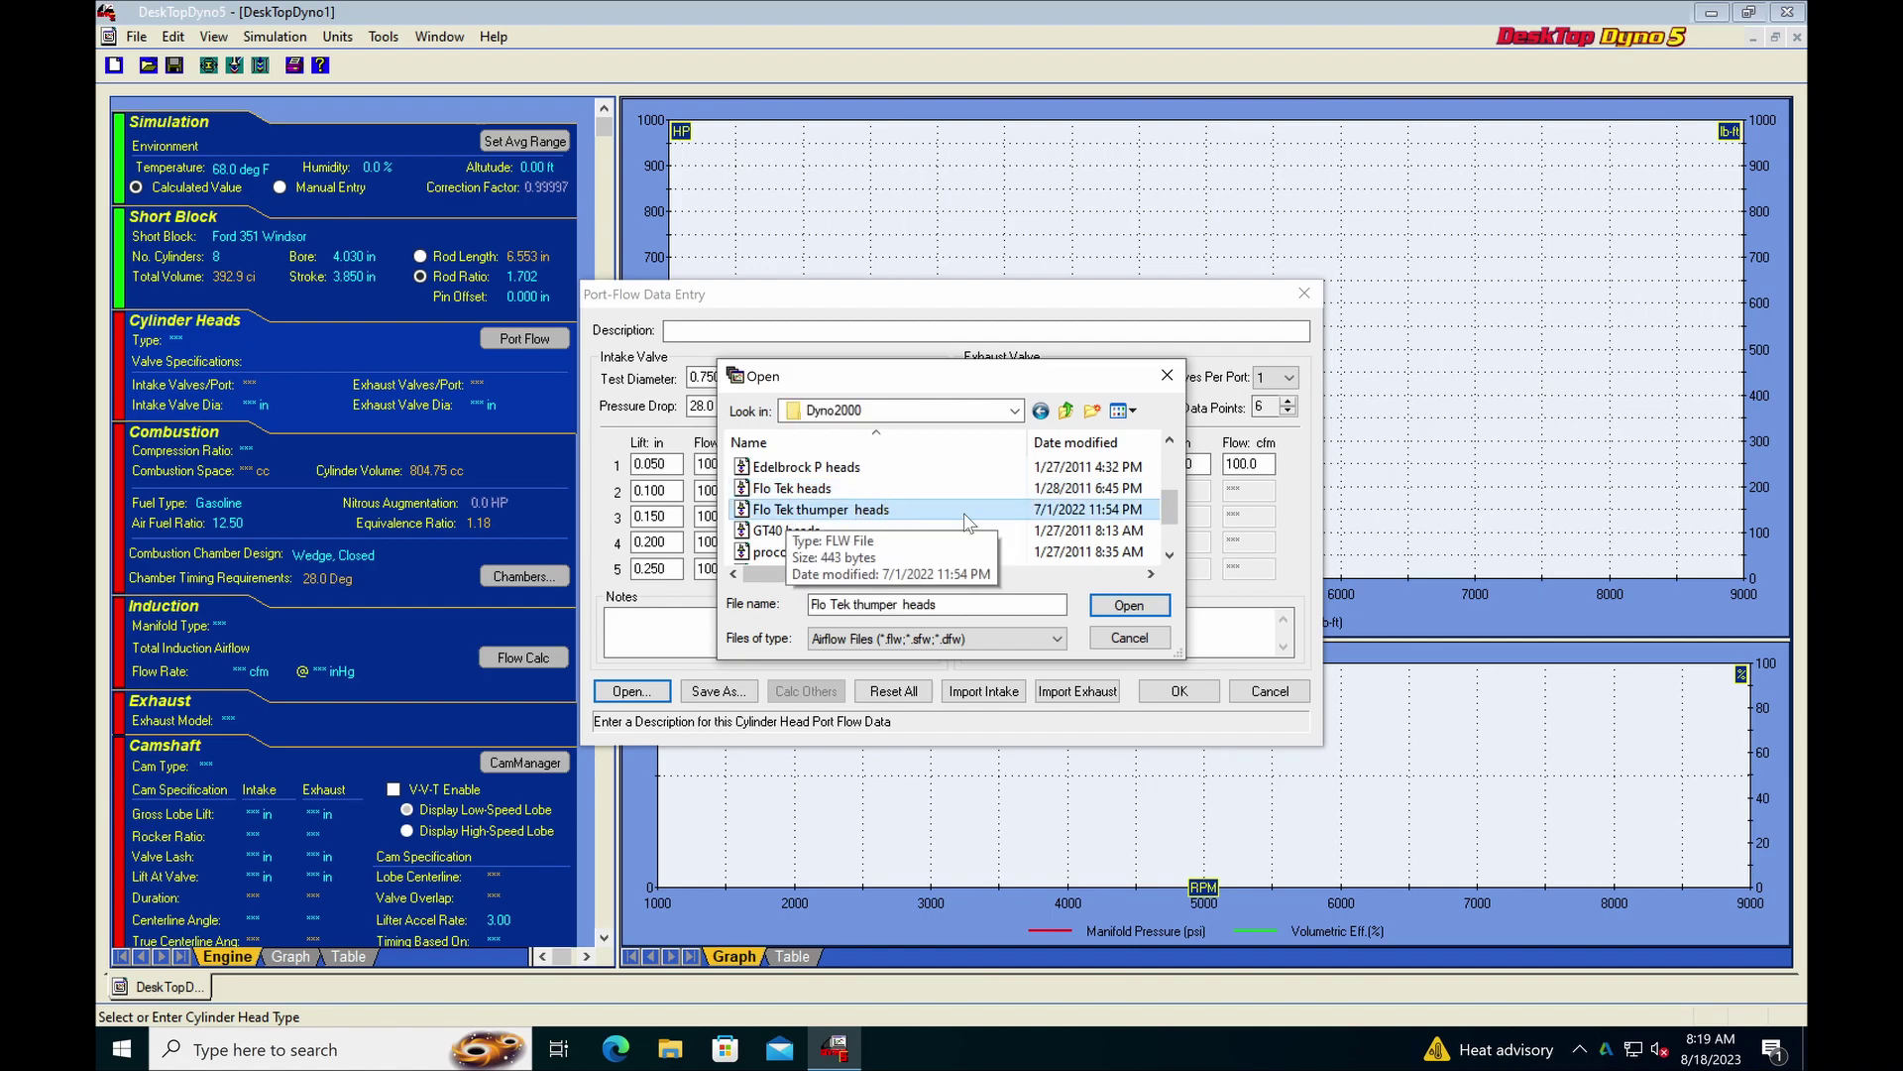
left_click(1128, 606)
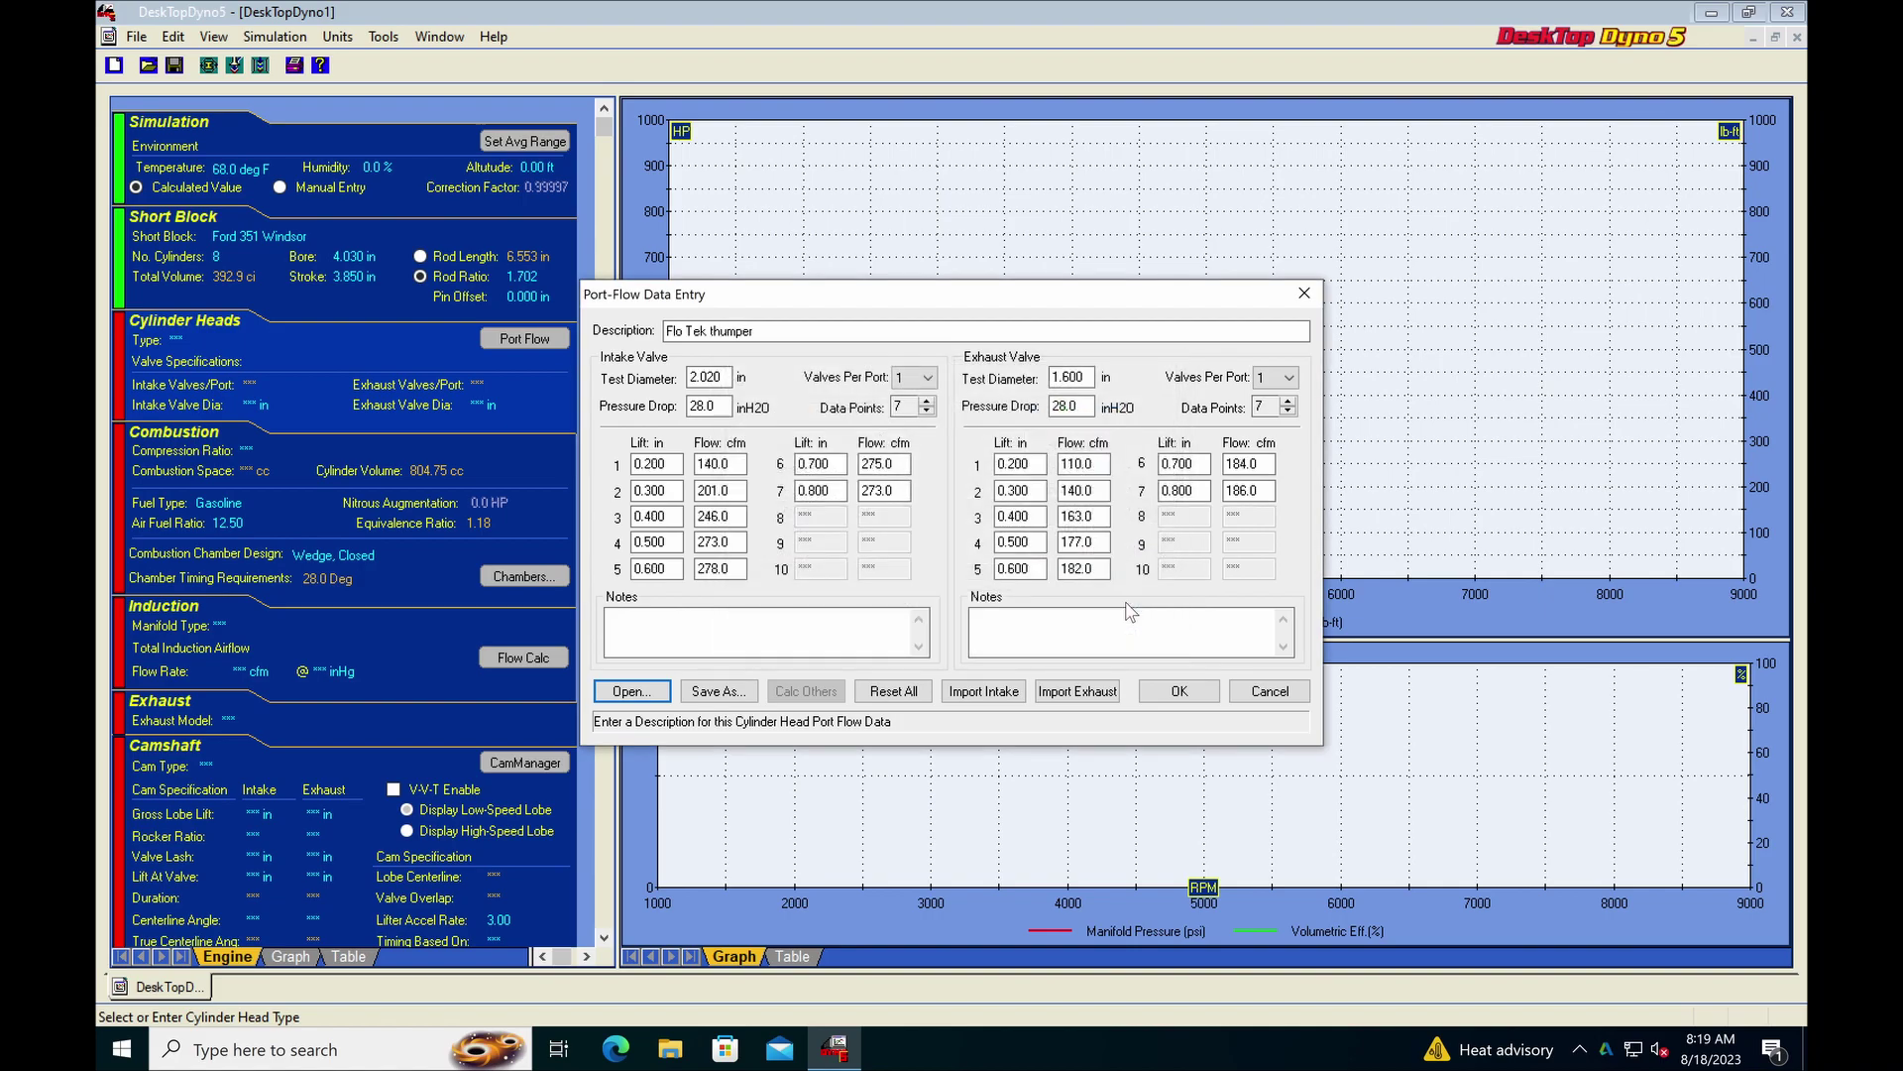
left_click(1176, 693)
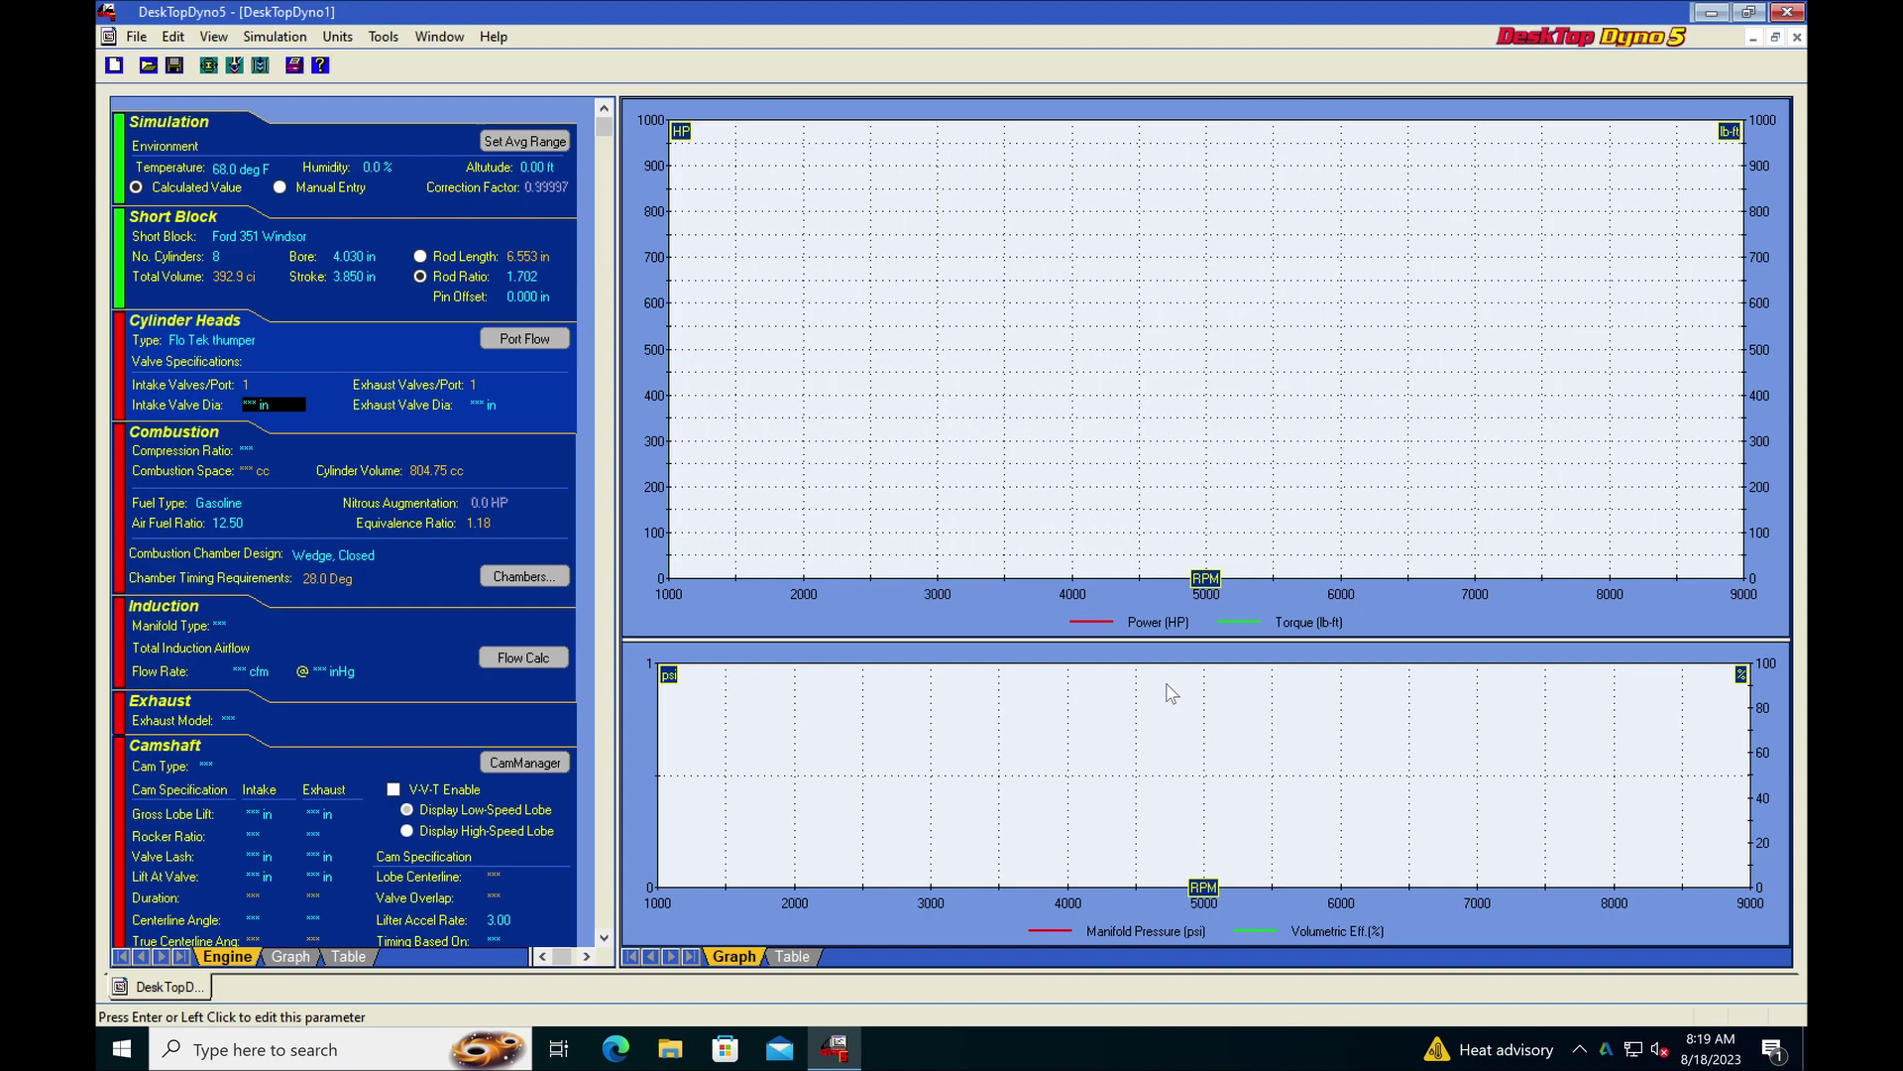
Choose a 2.02 in intake valve and a 1.60 in exhaust valve diameter.
left_click(264, 411)
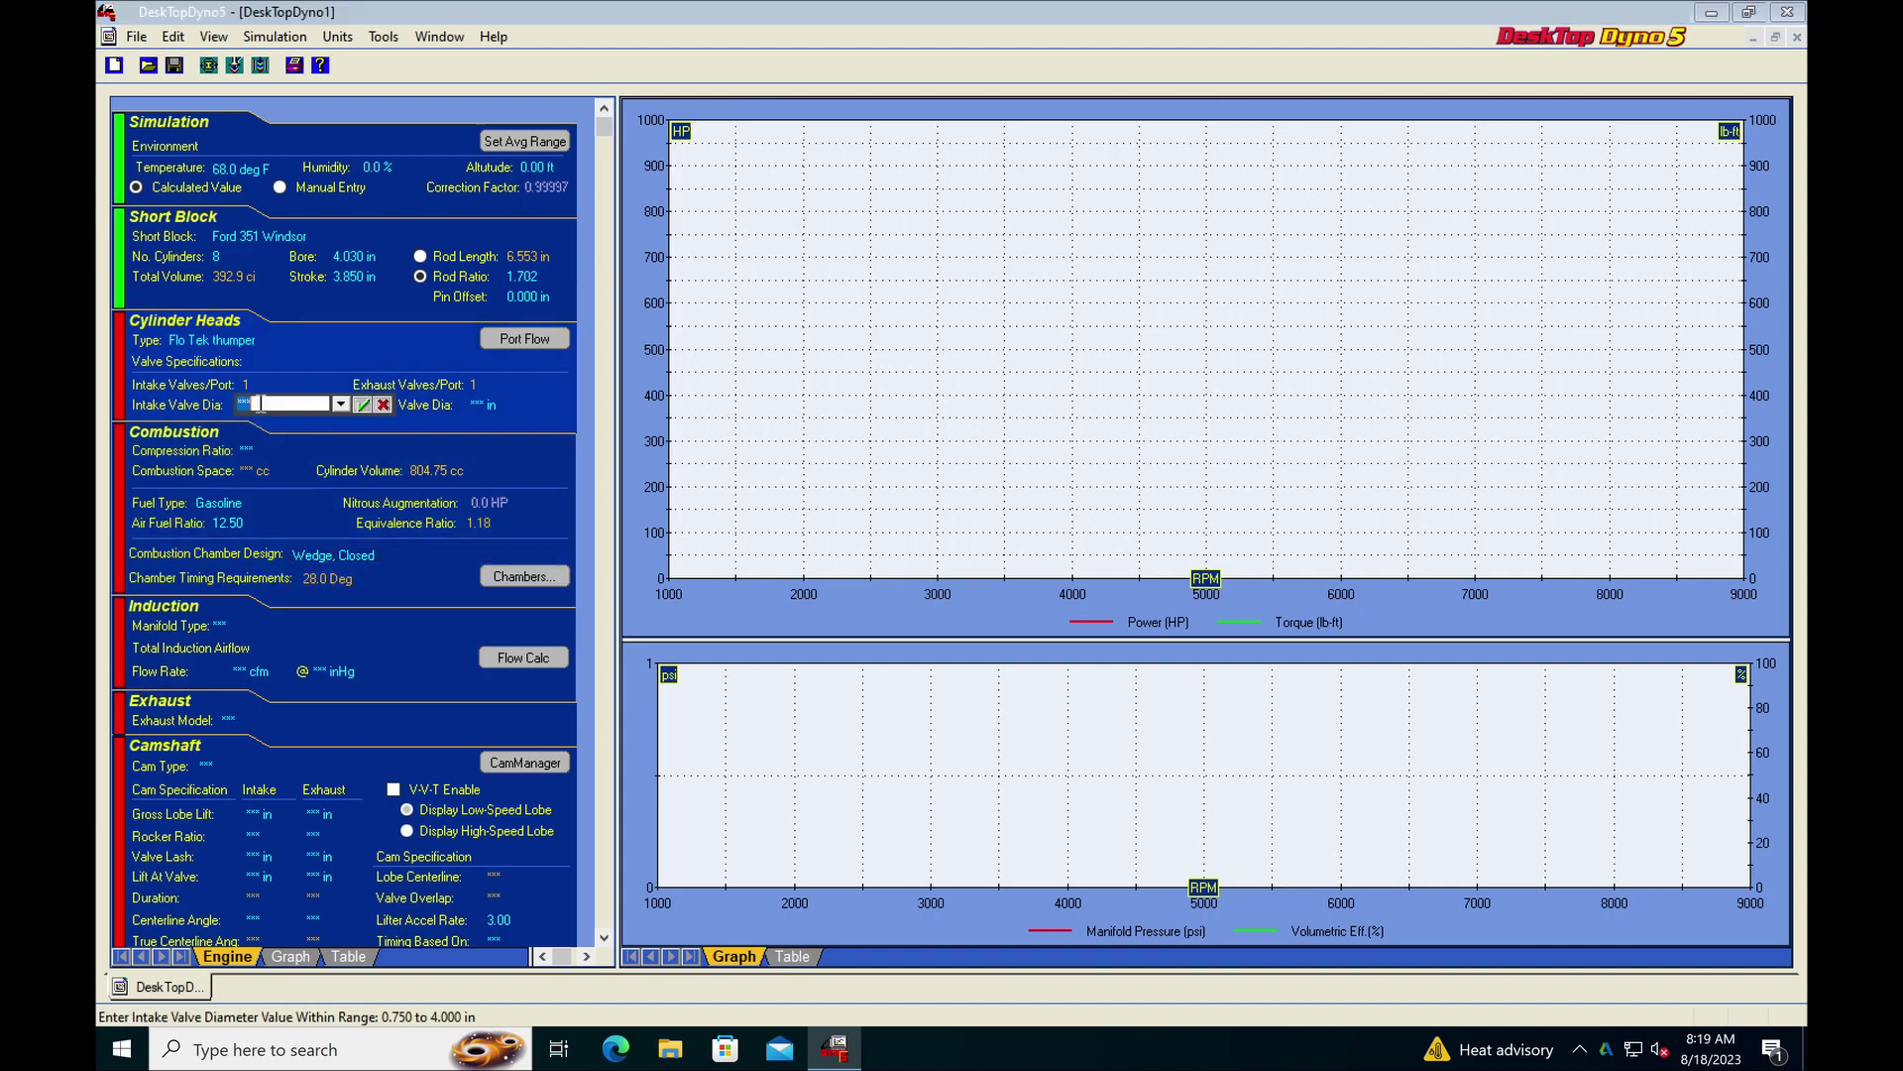
left_click(341, 404)
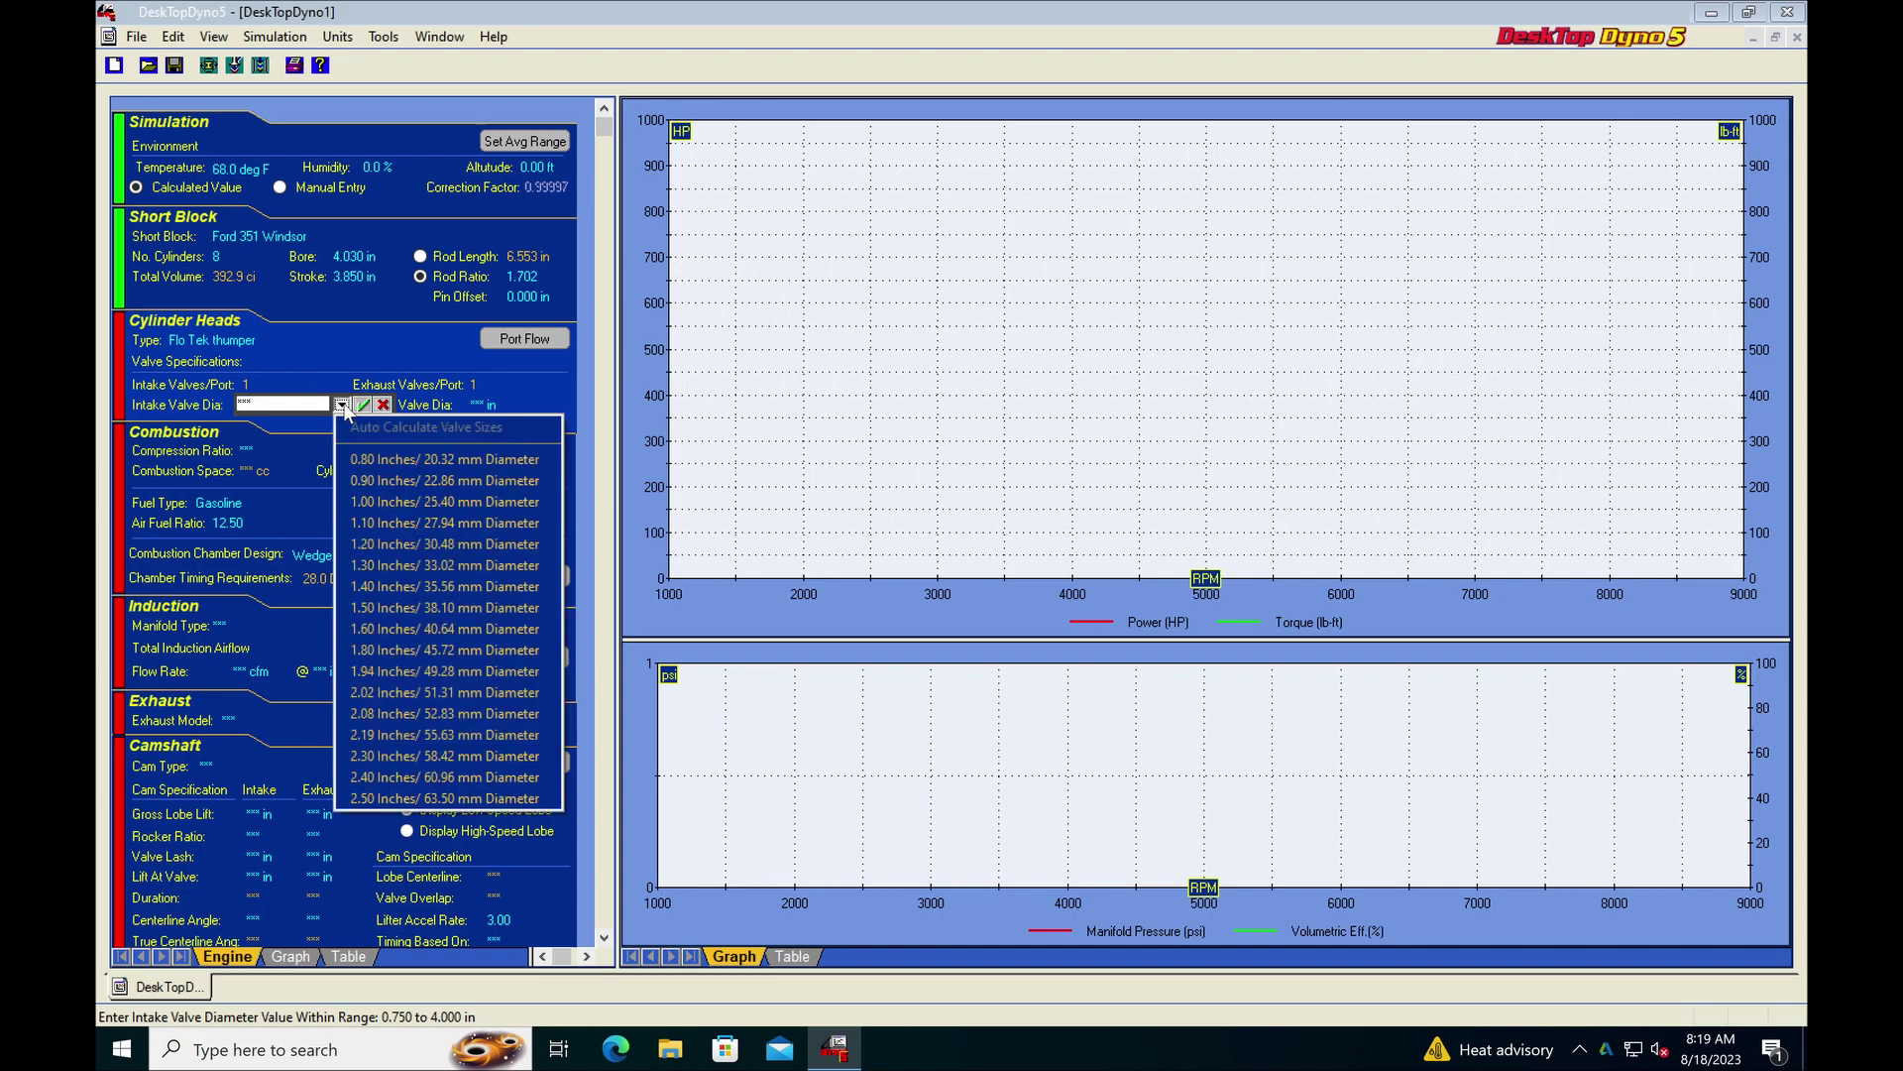
left_click(383, 692)
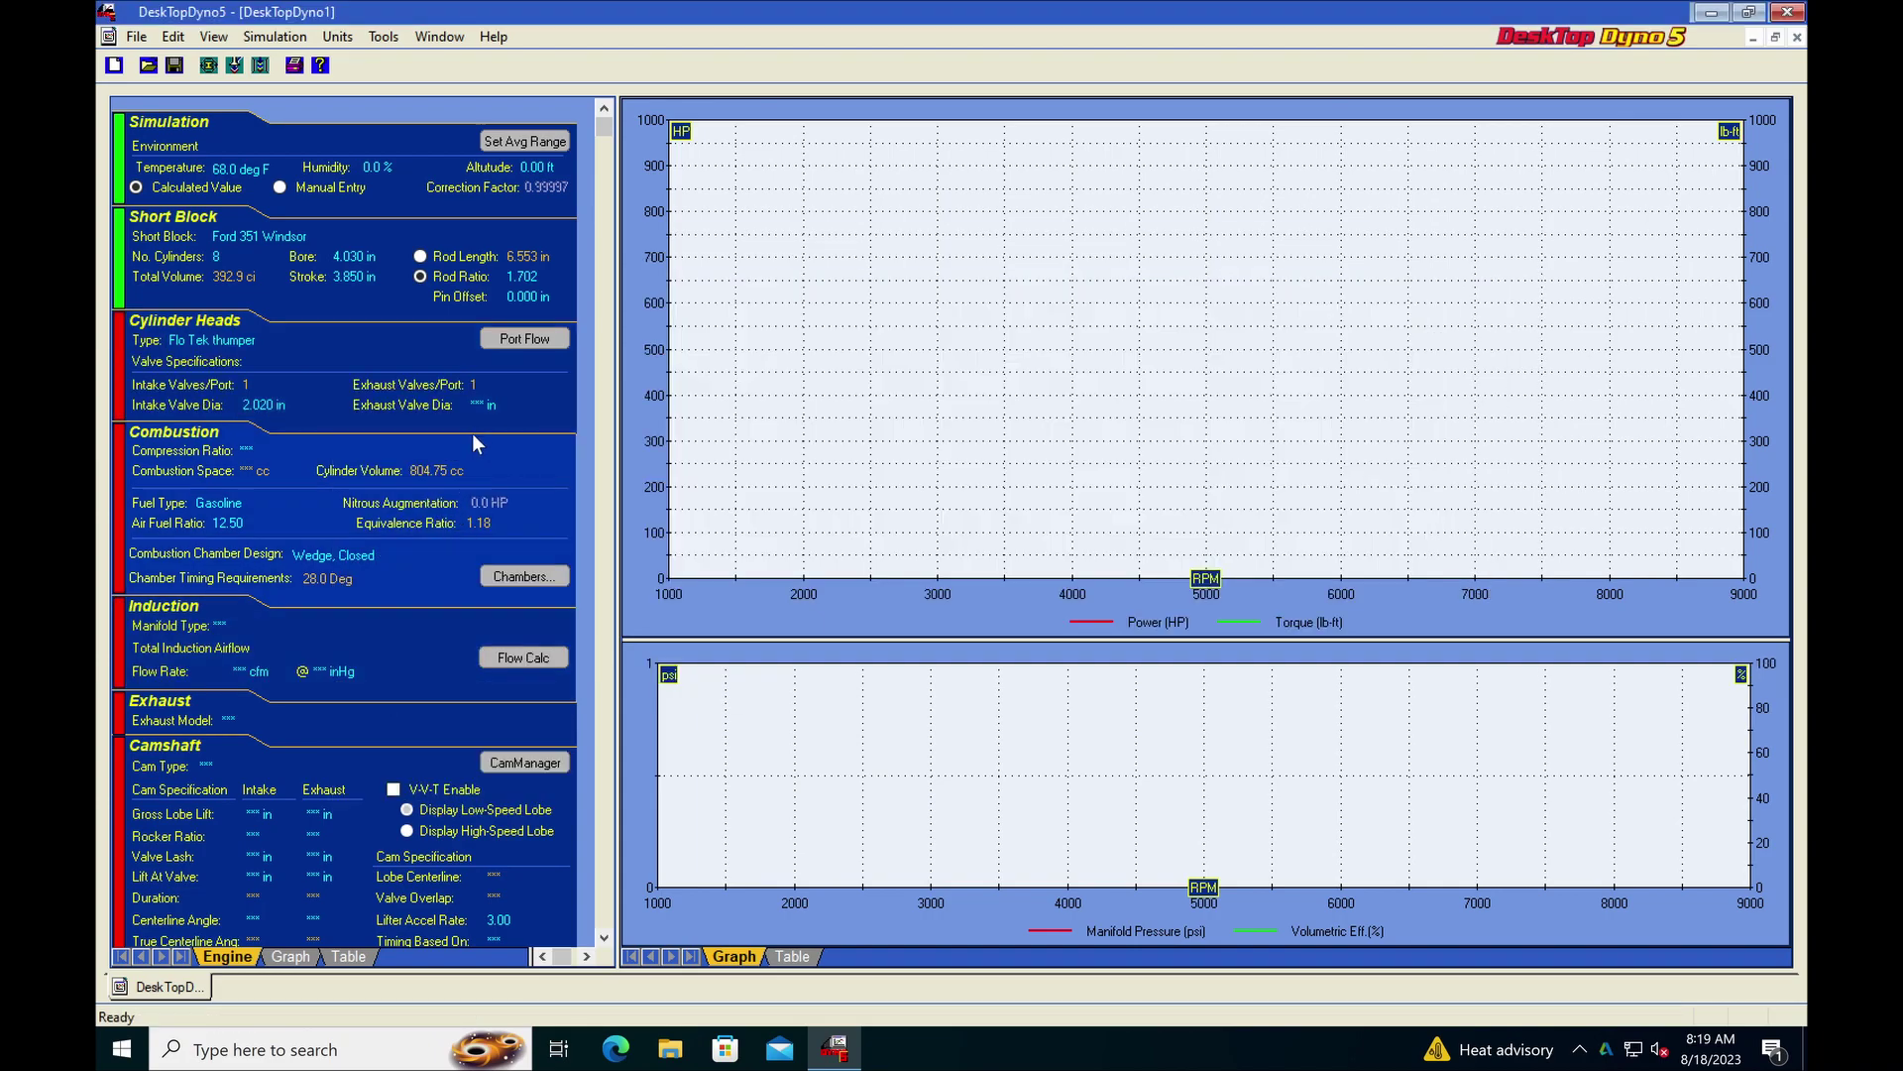
left_click(487, 409)
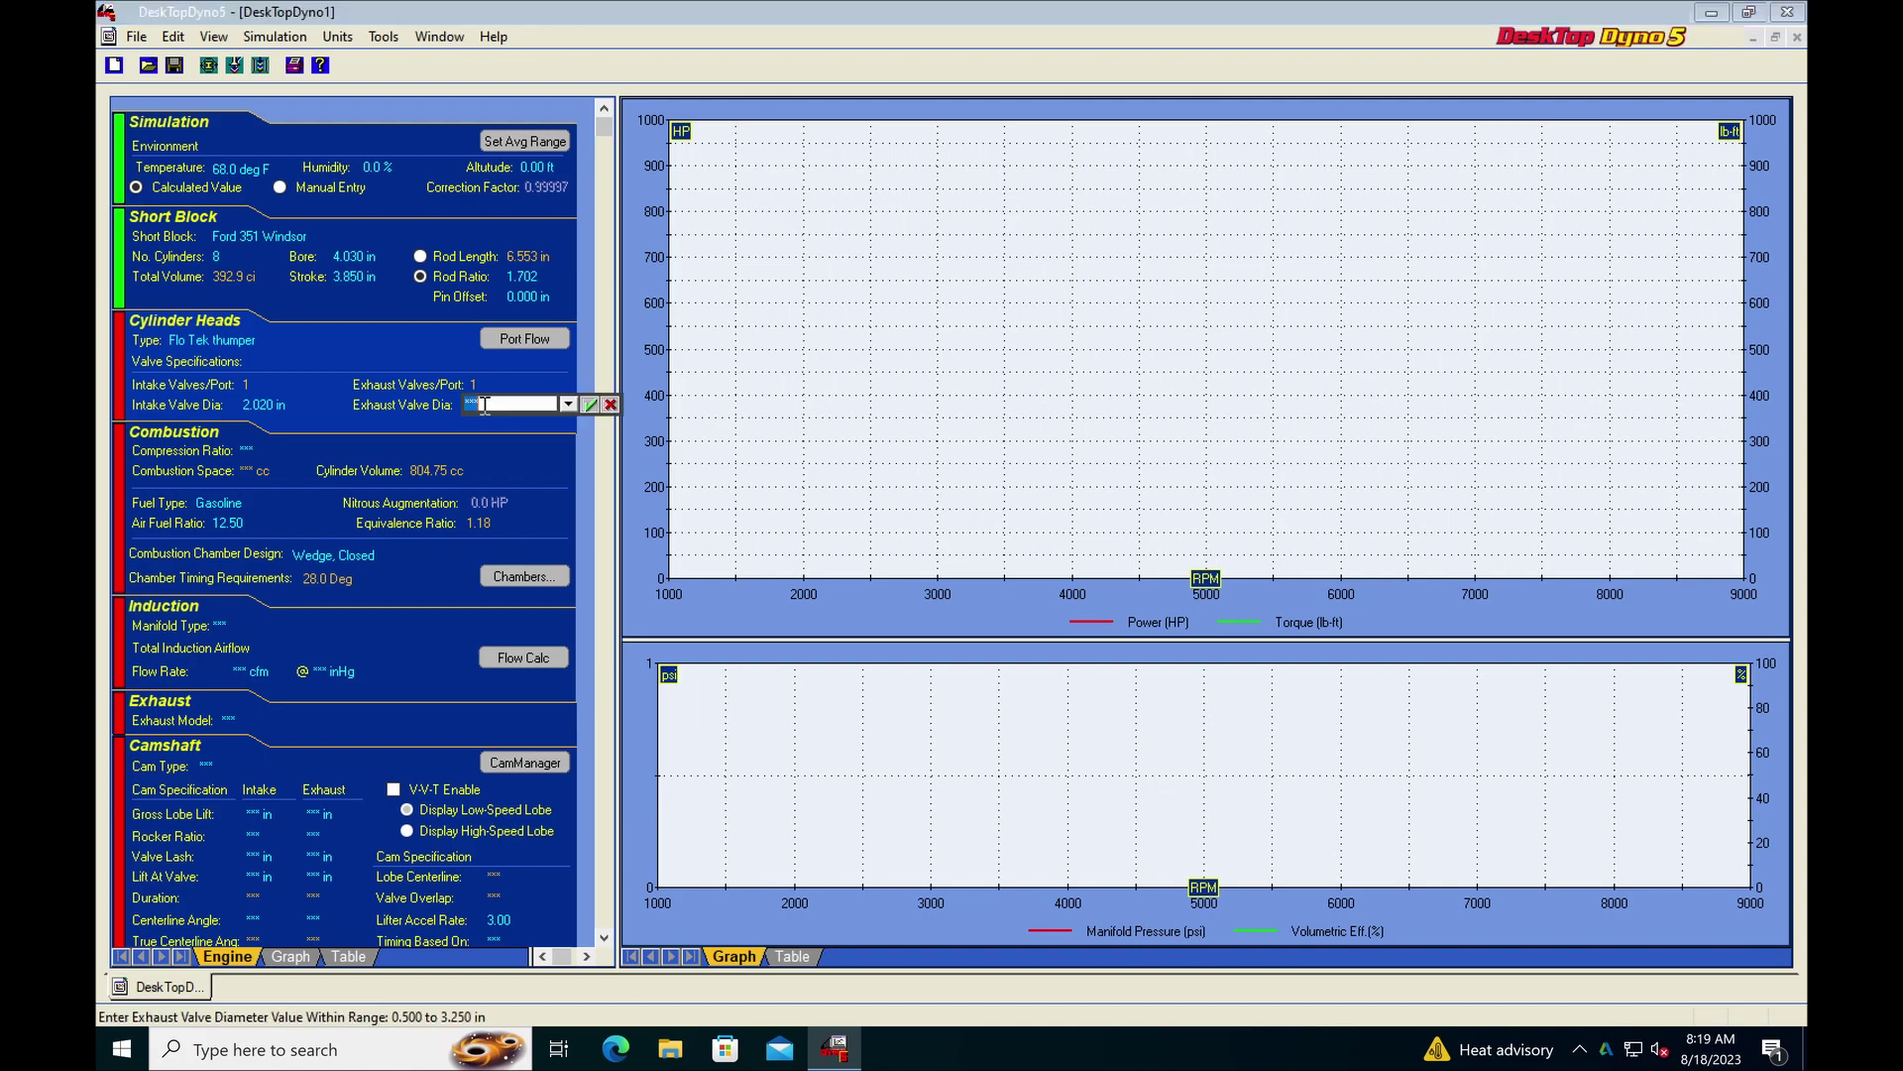
left_click(570, 405)
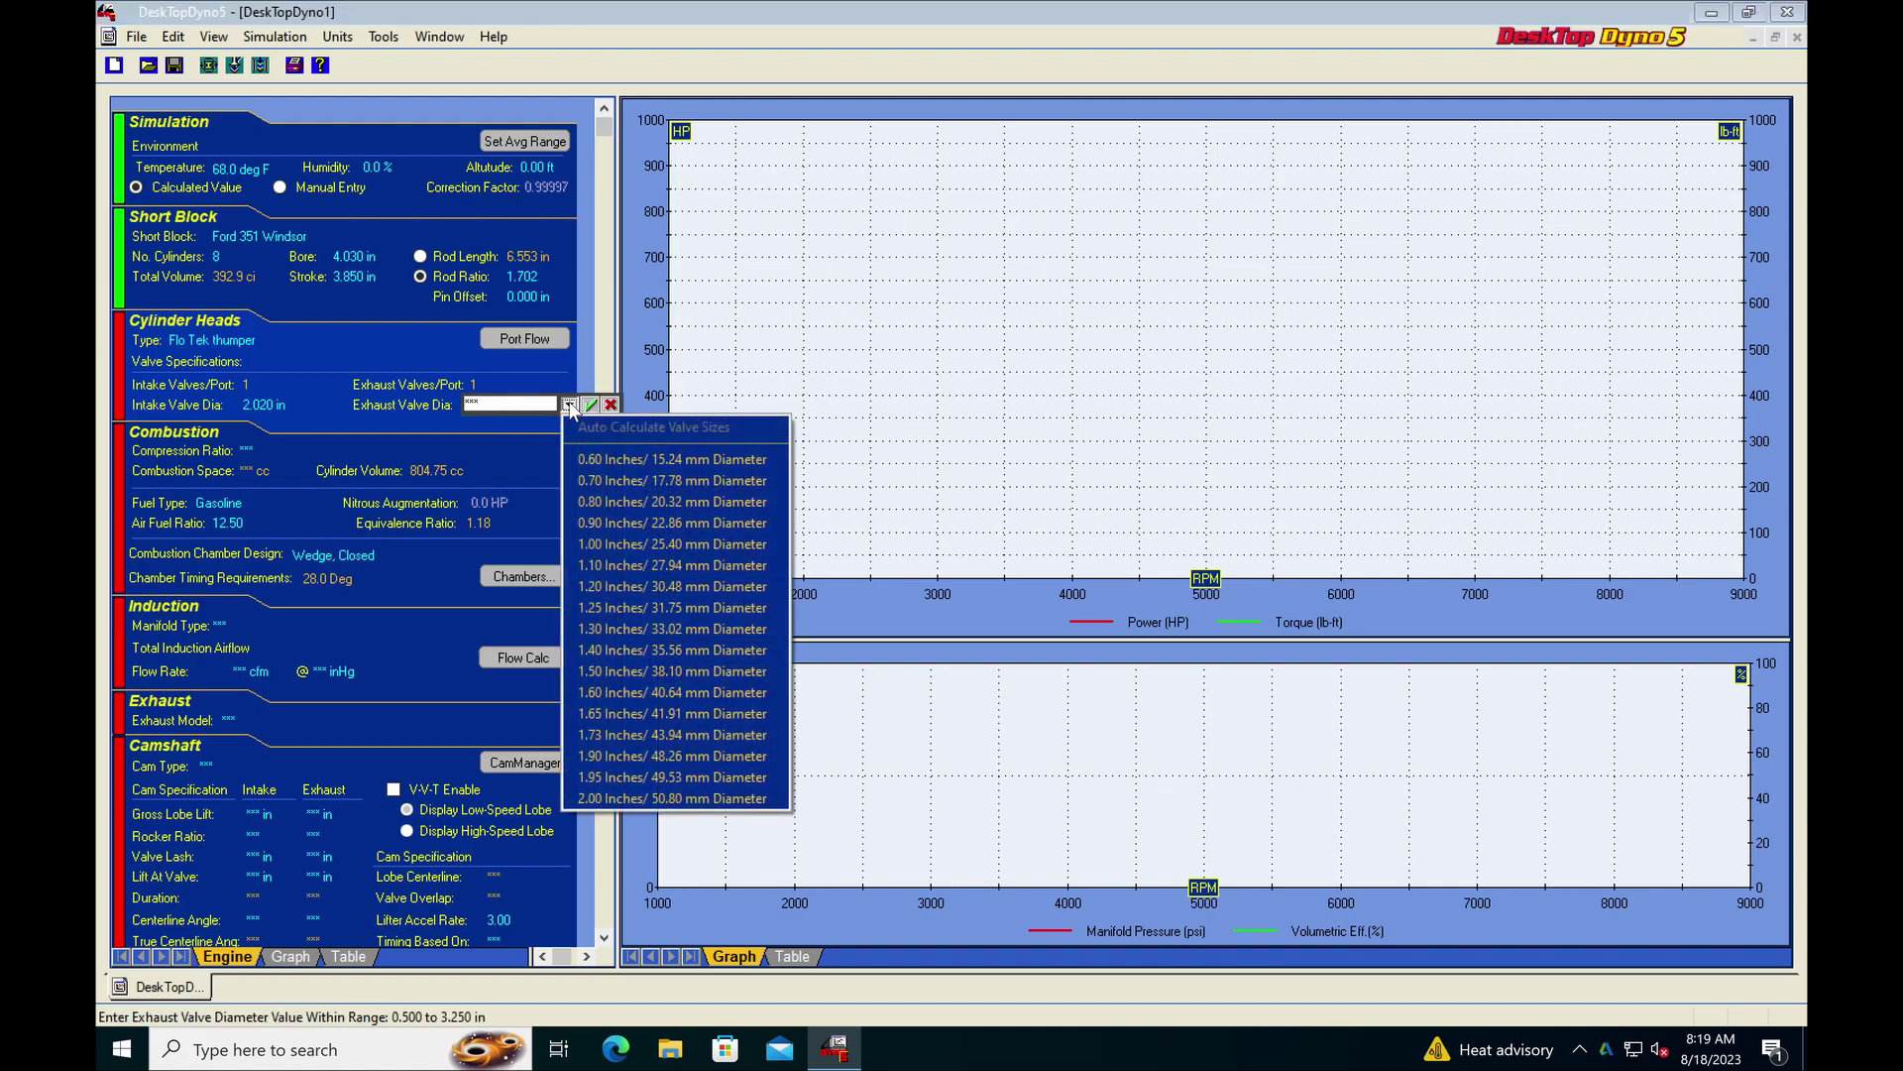
left_click(597, 692)
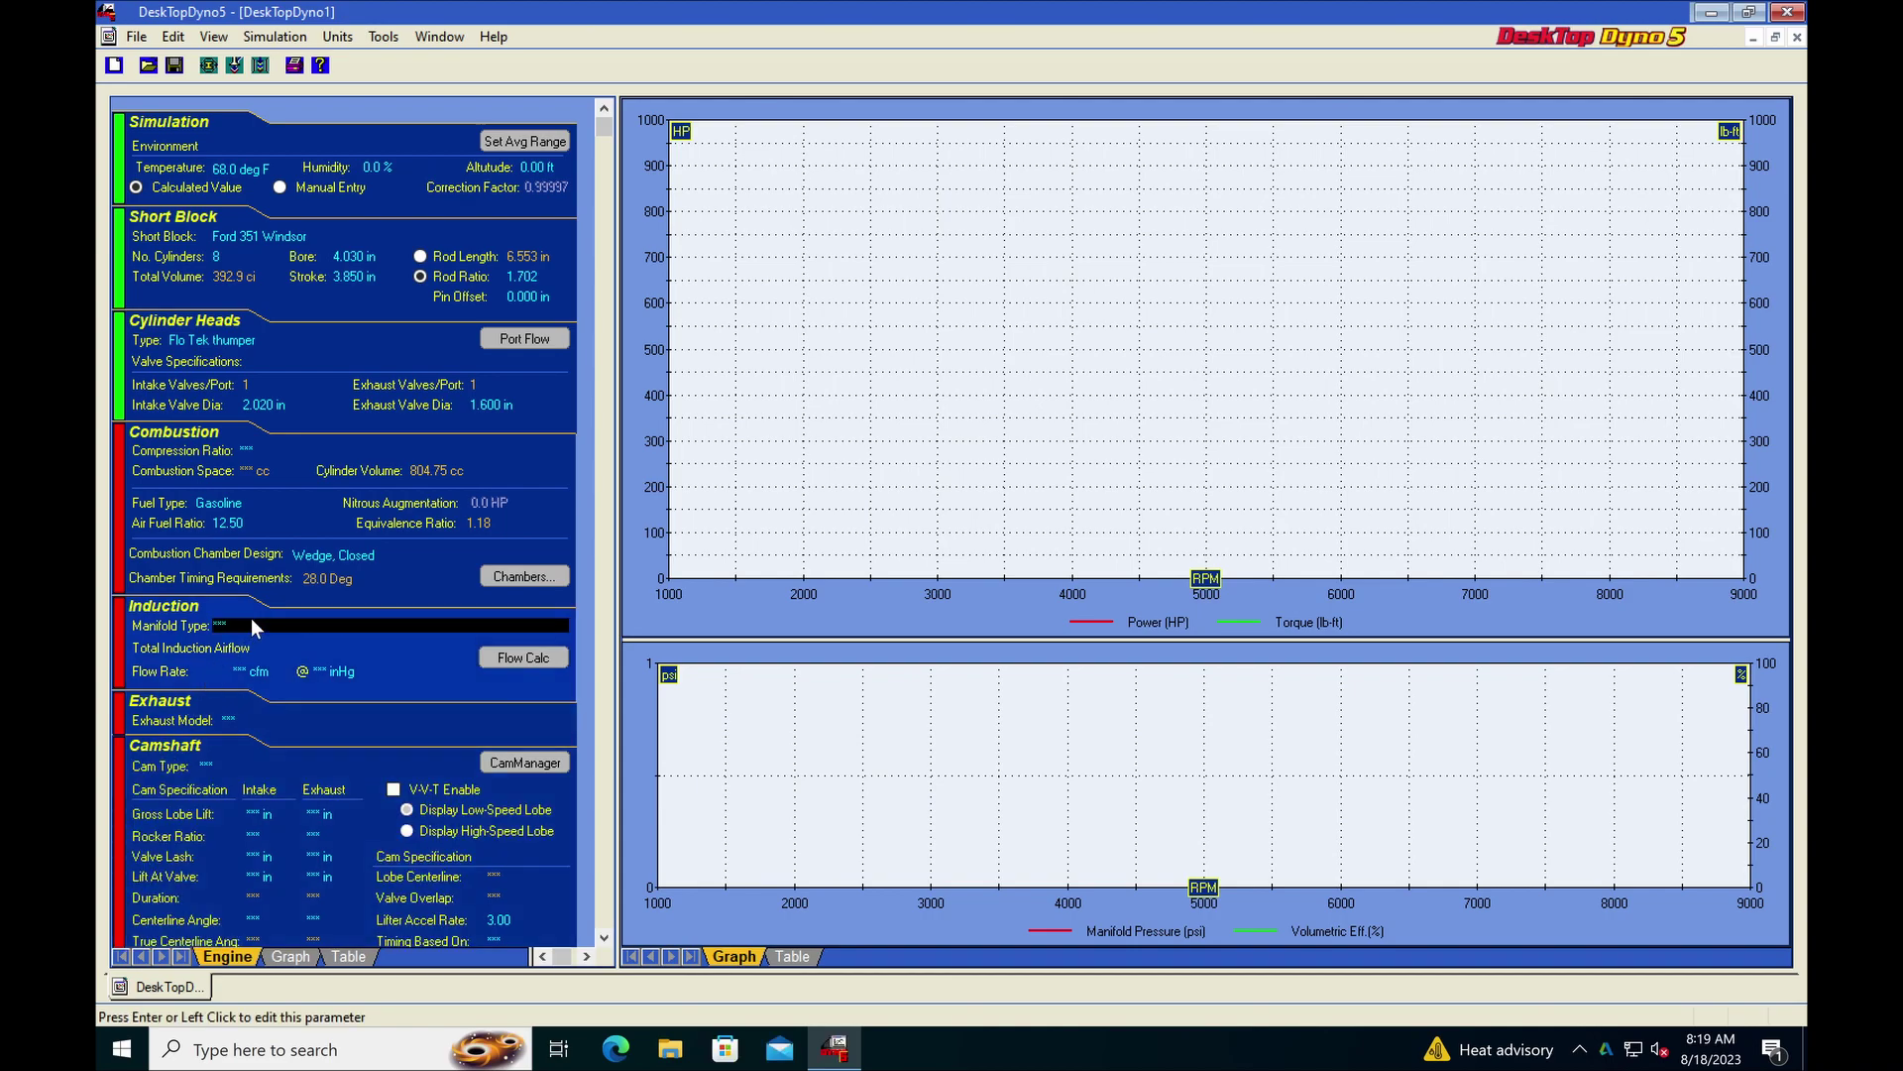
Select a 9.50:1 compression ratio, giving 94.68 cc combustion space.
left_click(261, 452)
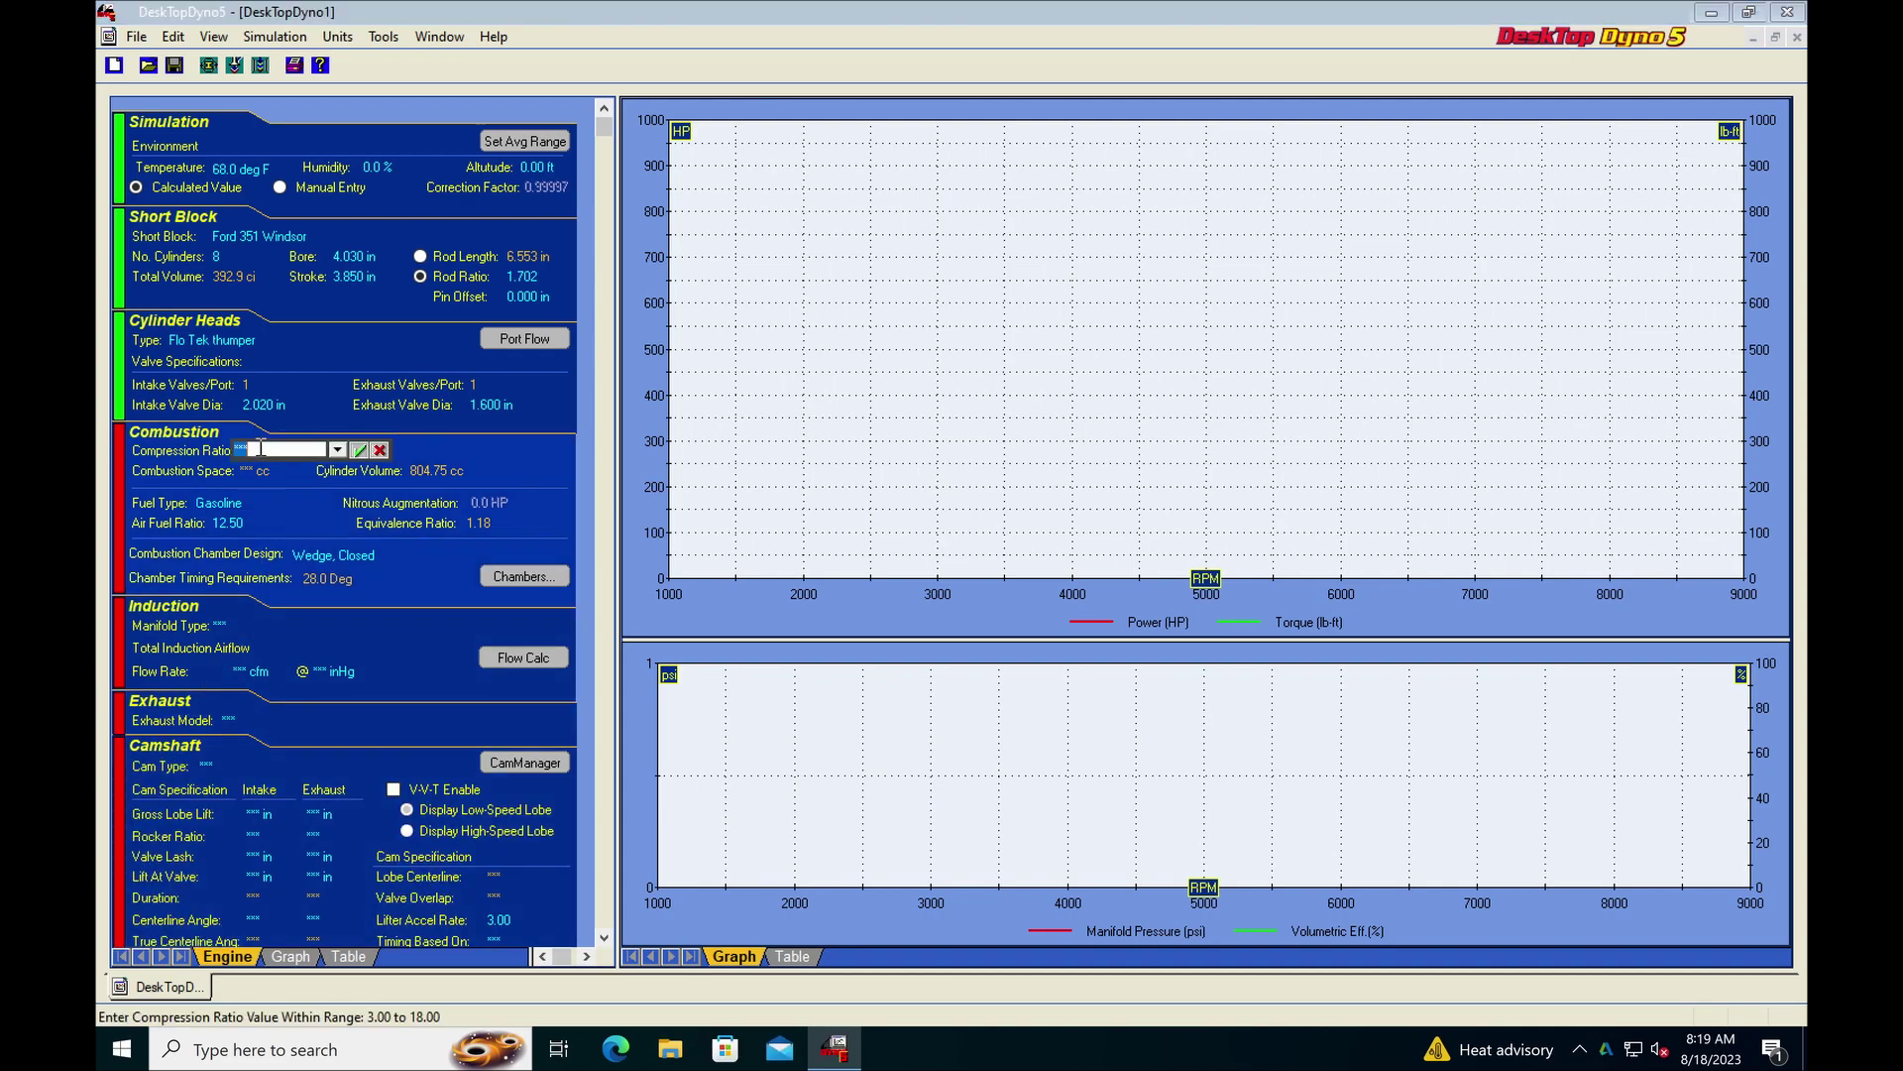
left_click(338, 451)
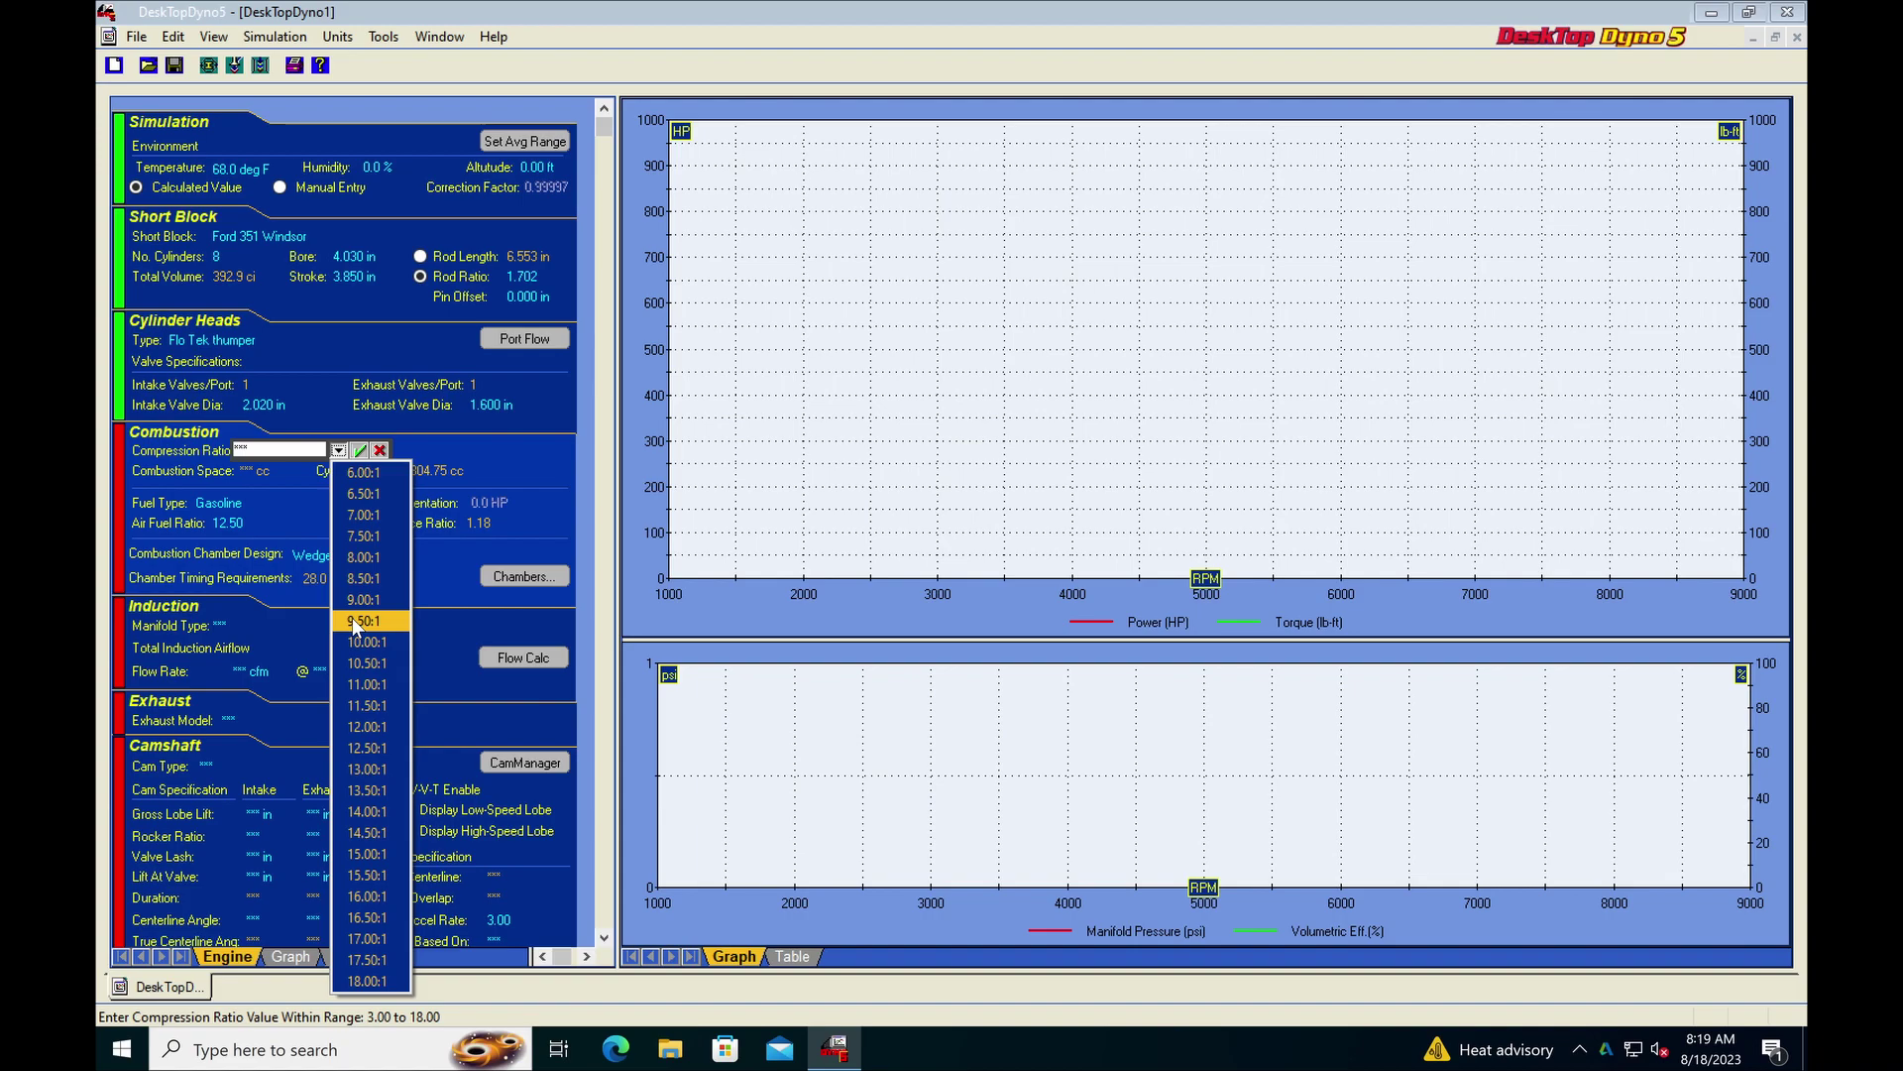
left_click(355, 622)
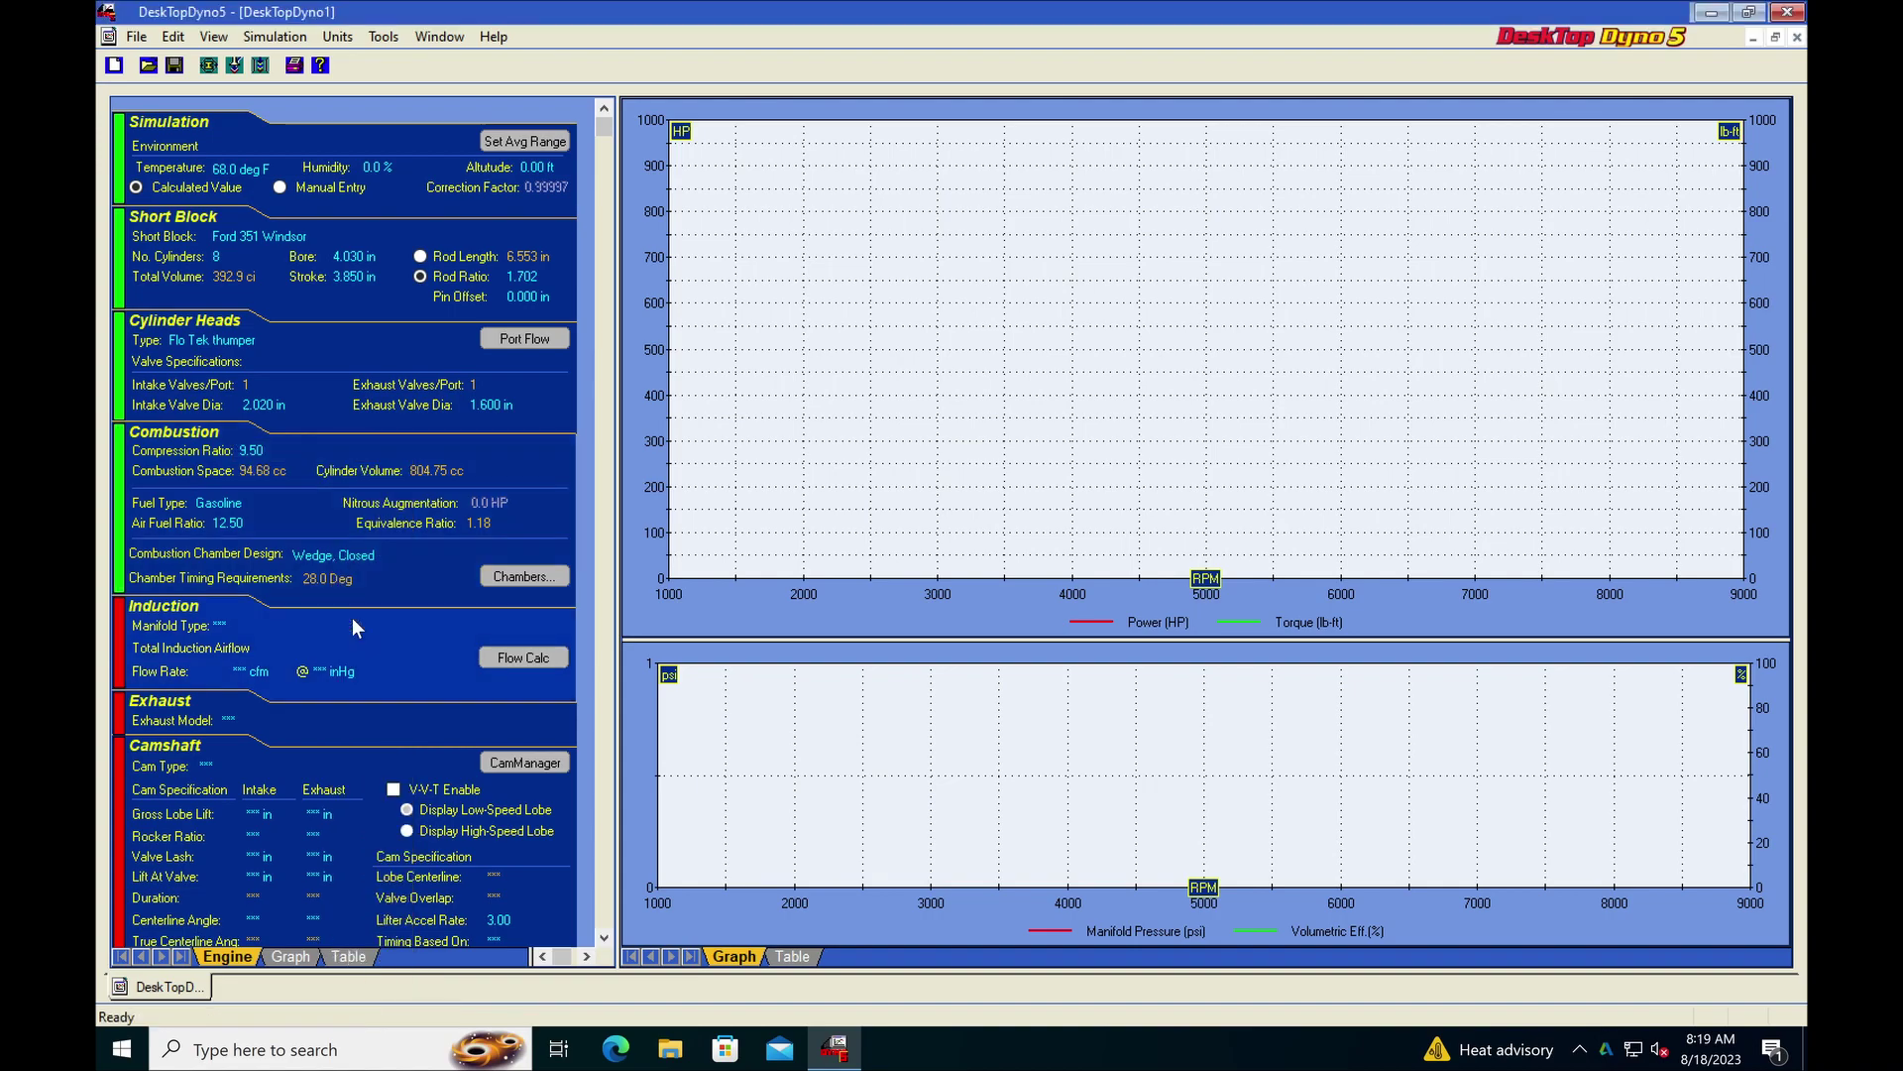
Show the Domestic Intake Manifolds/Induction choices for the Manifold Type.
scroll(365, 617, "down", 3)
scroll(365, 619, "down", 2)
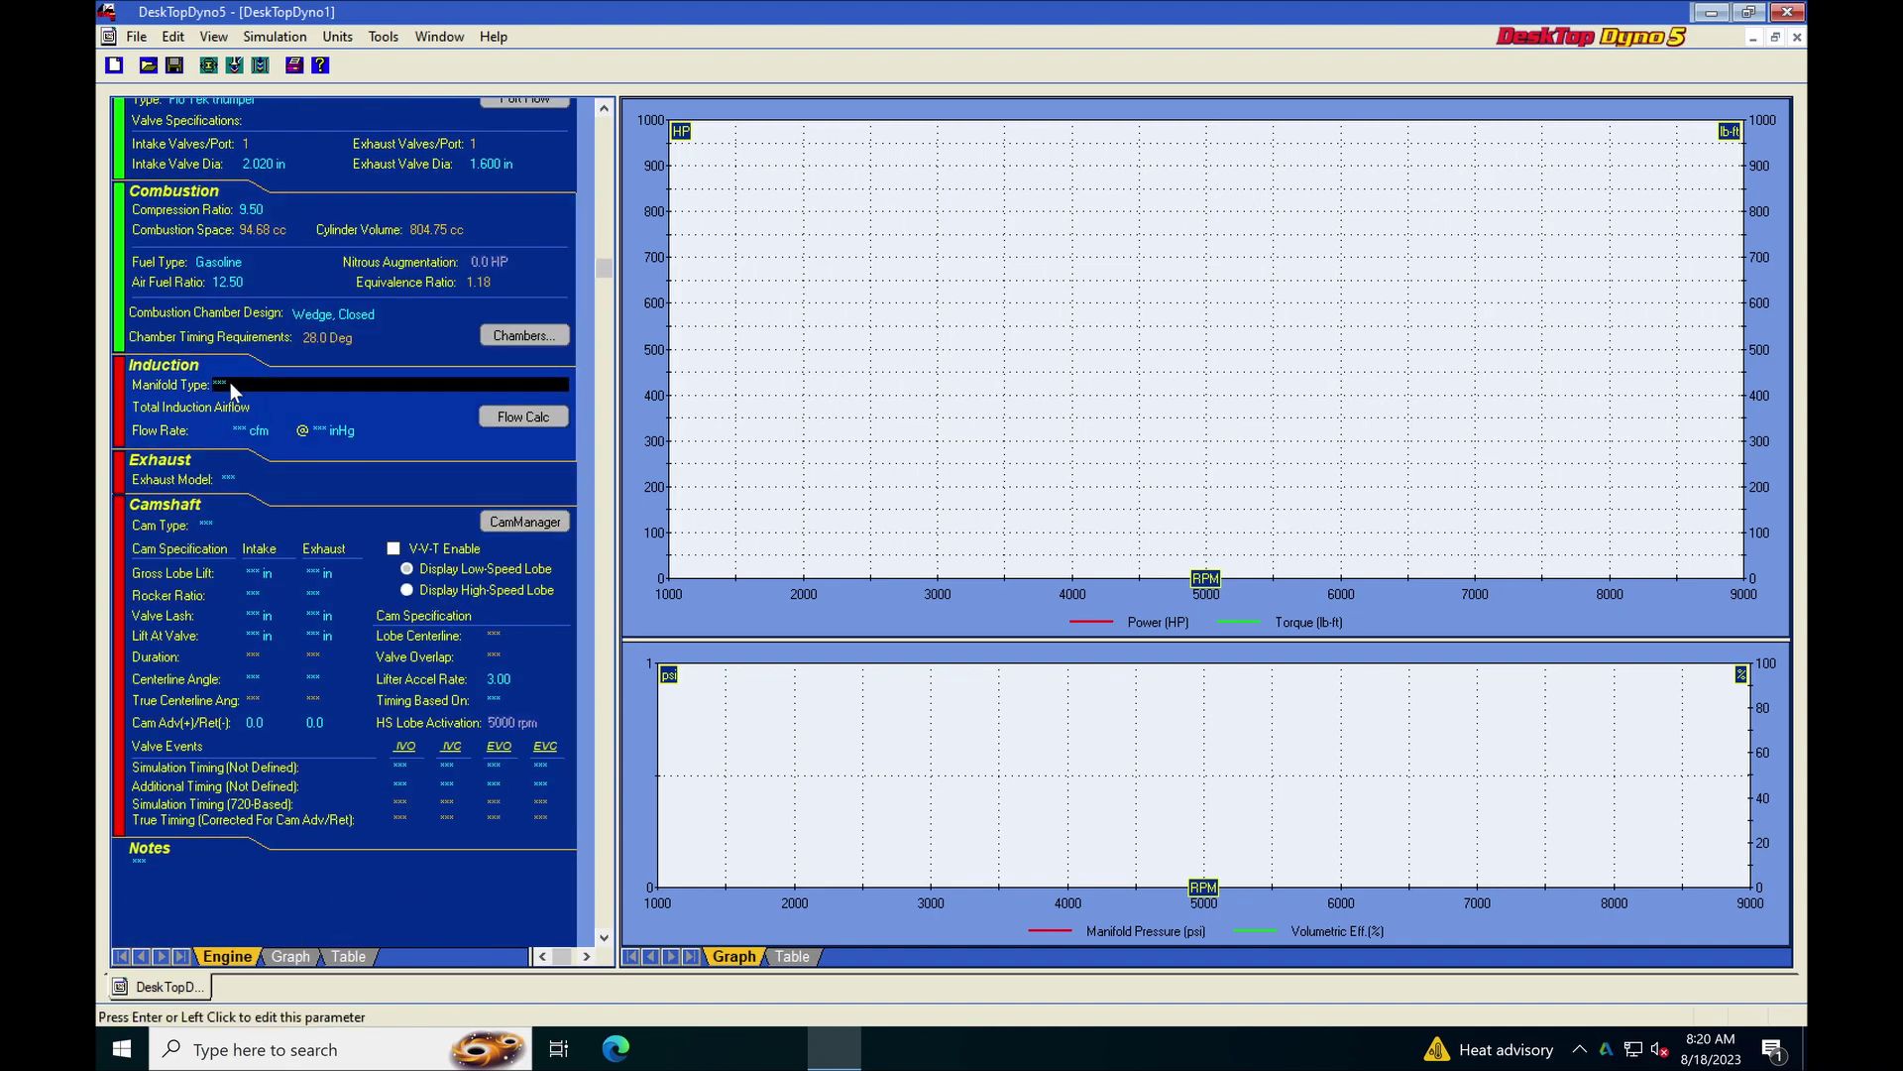
left_click(230, 383)
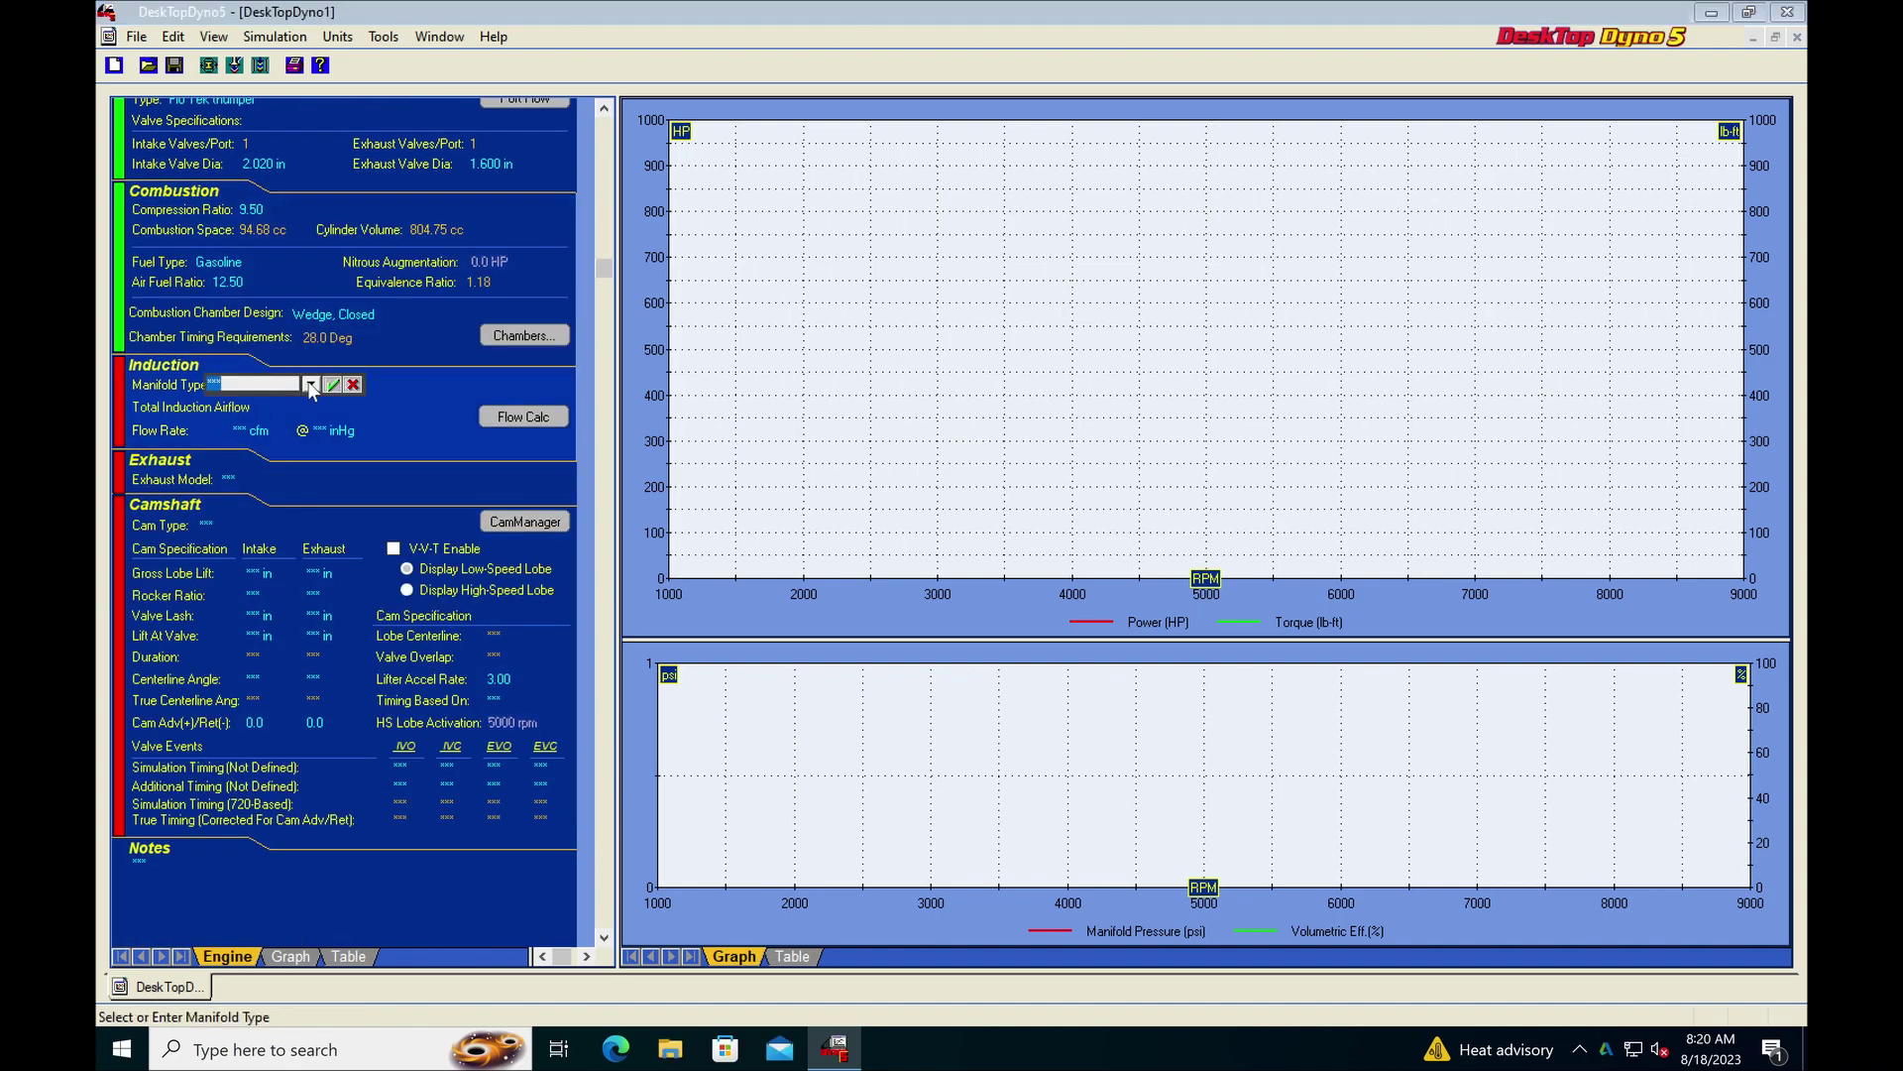
left_click(310, 384)
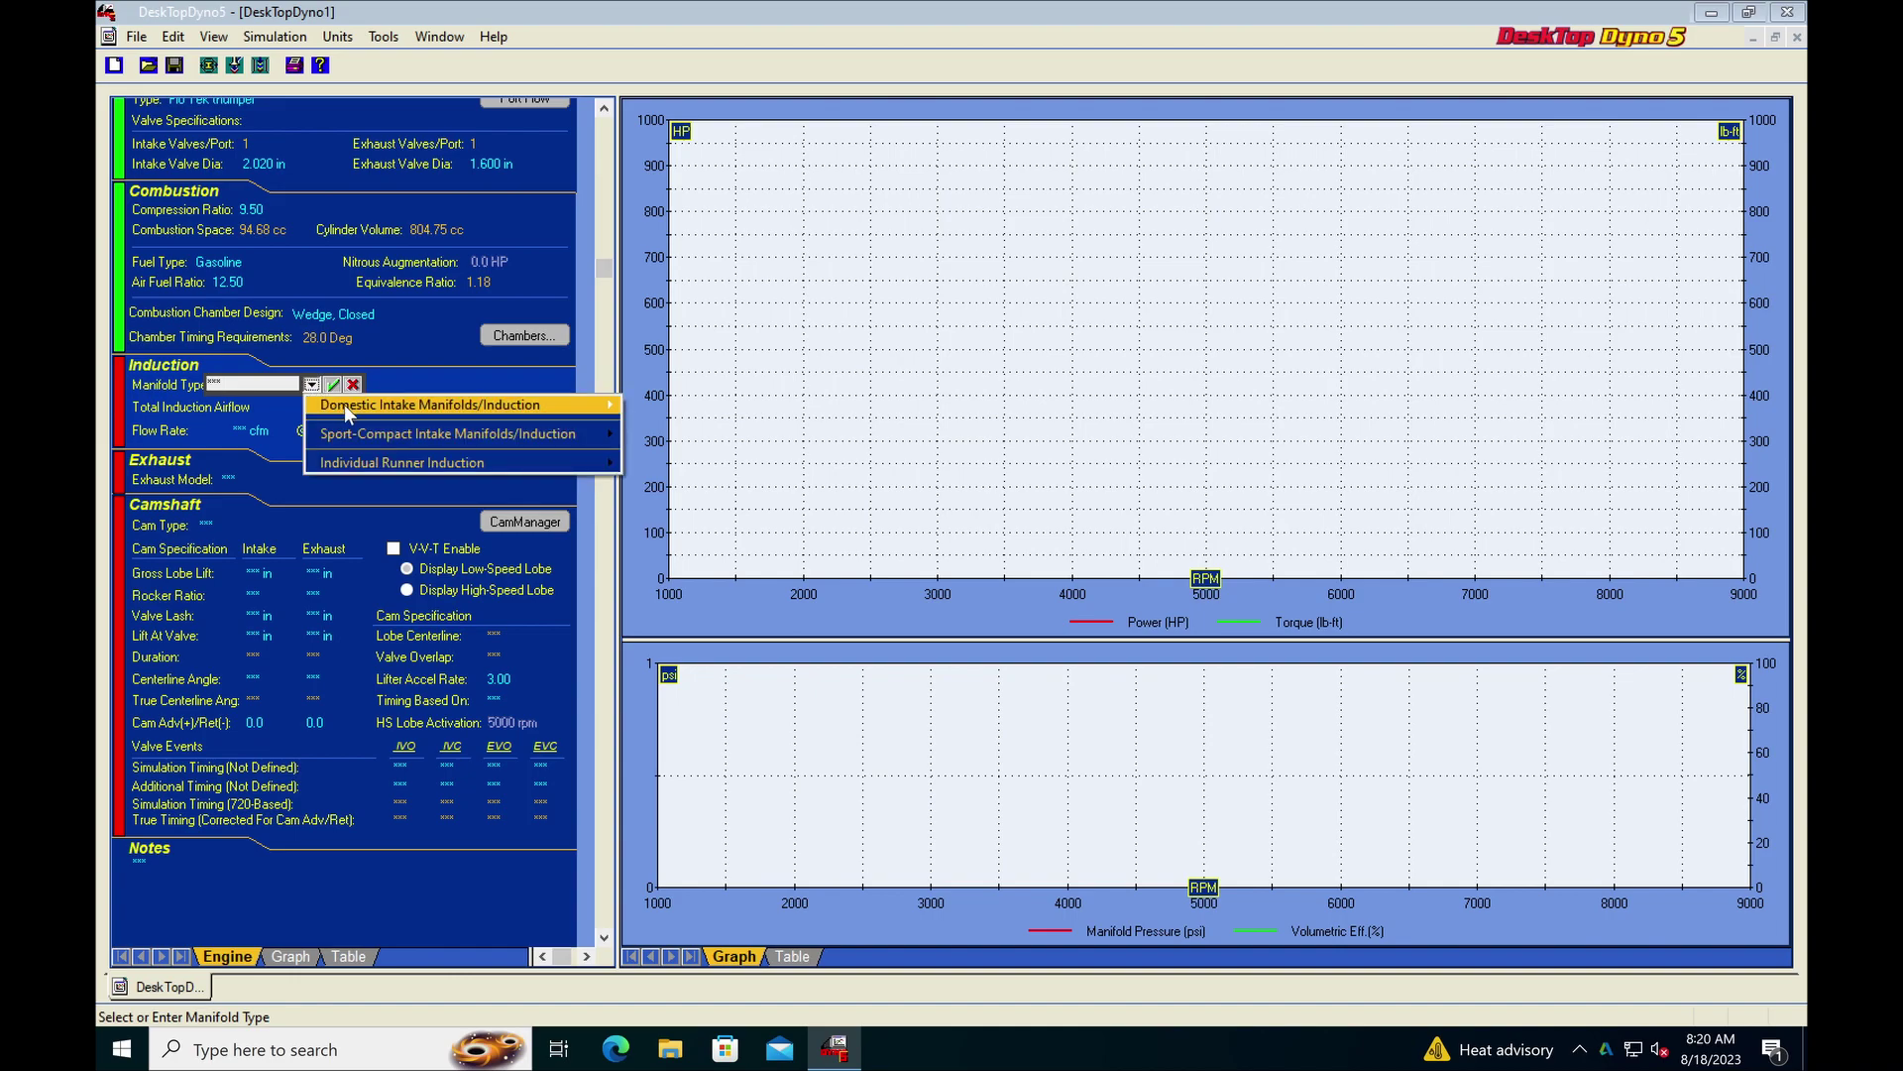
mouse_move(345, 409)
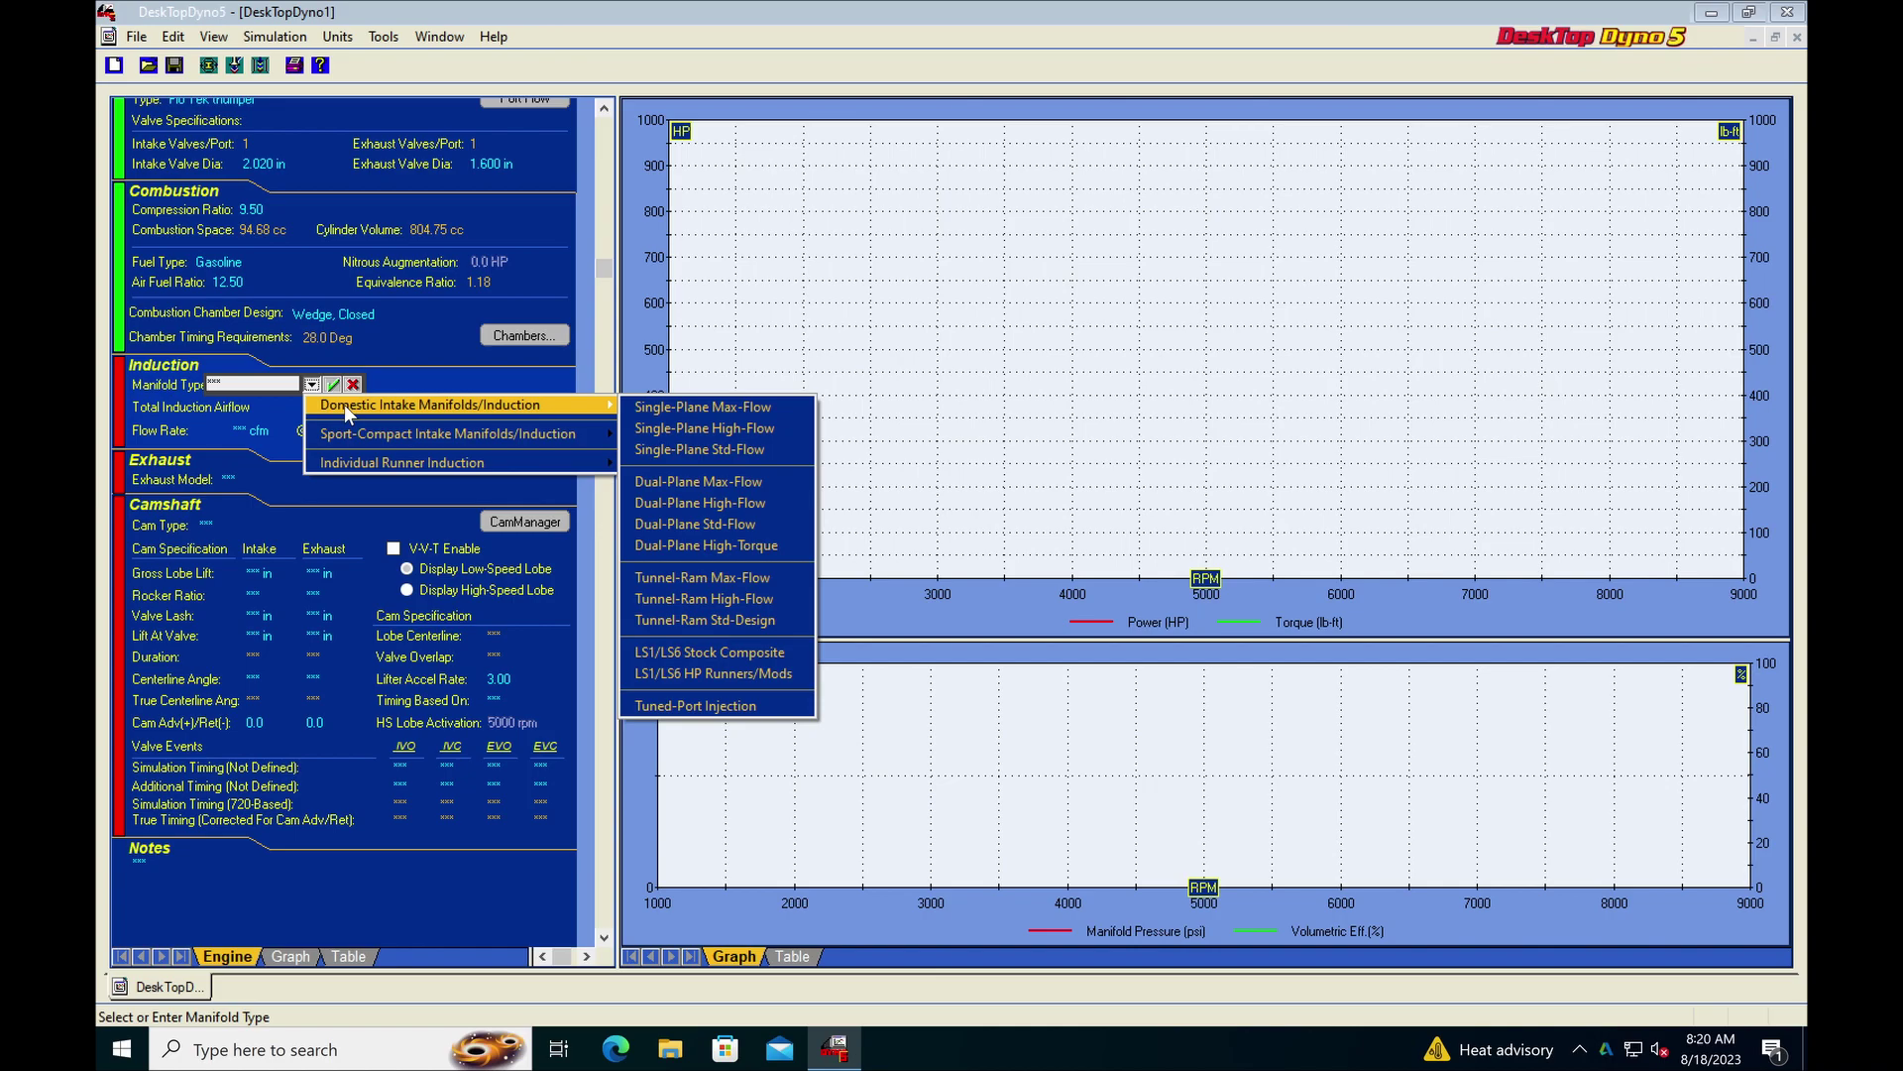
Choose a Dual-Plane High-Flow manifold and a 600 CFM 4/8 BBL carb flow rate.
left_click(699, 508)
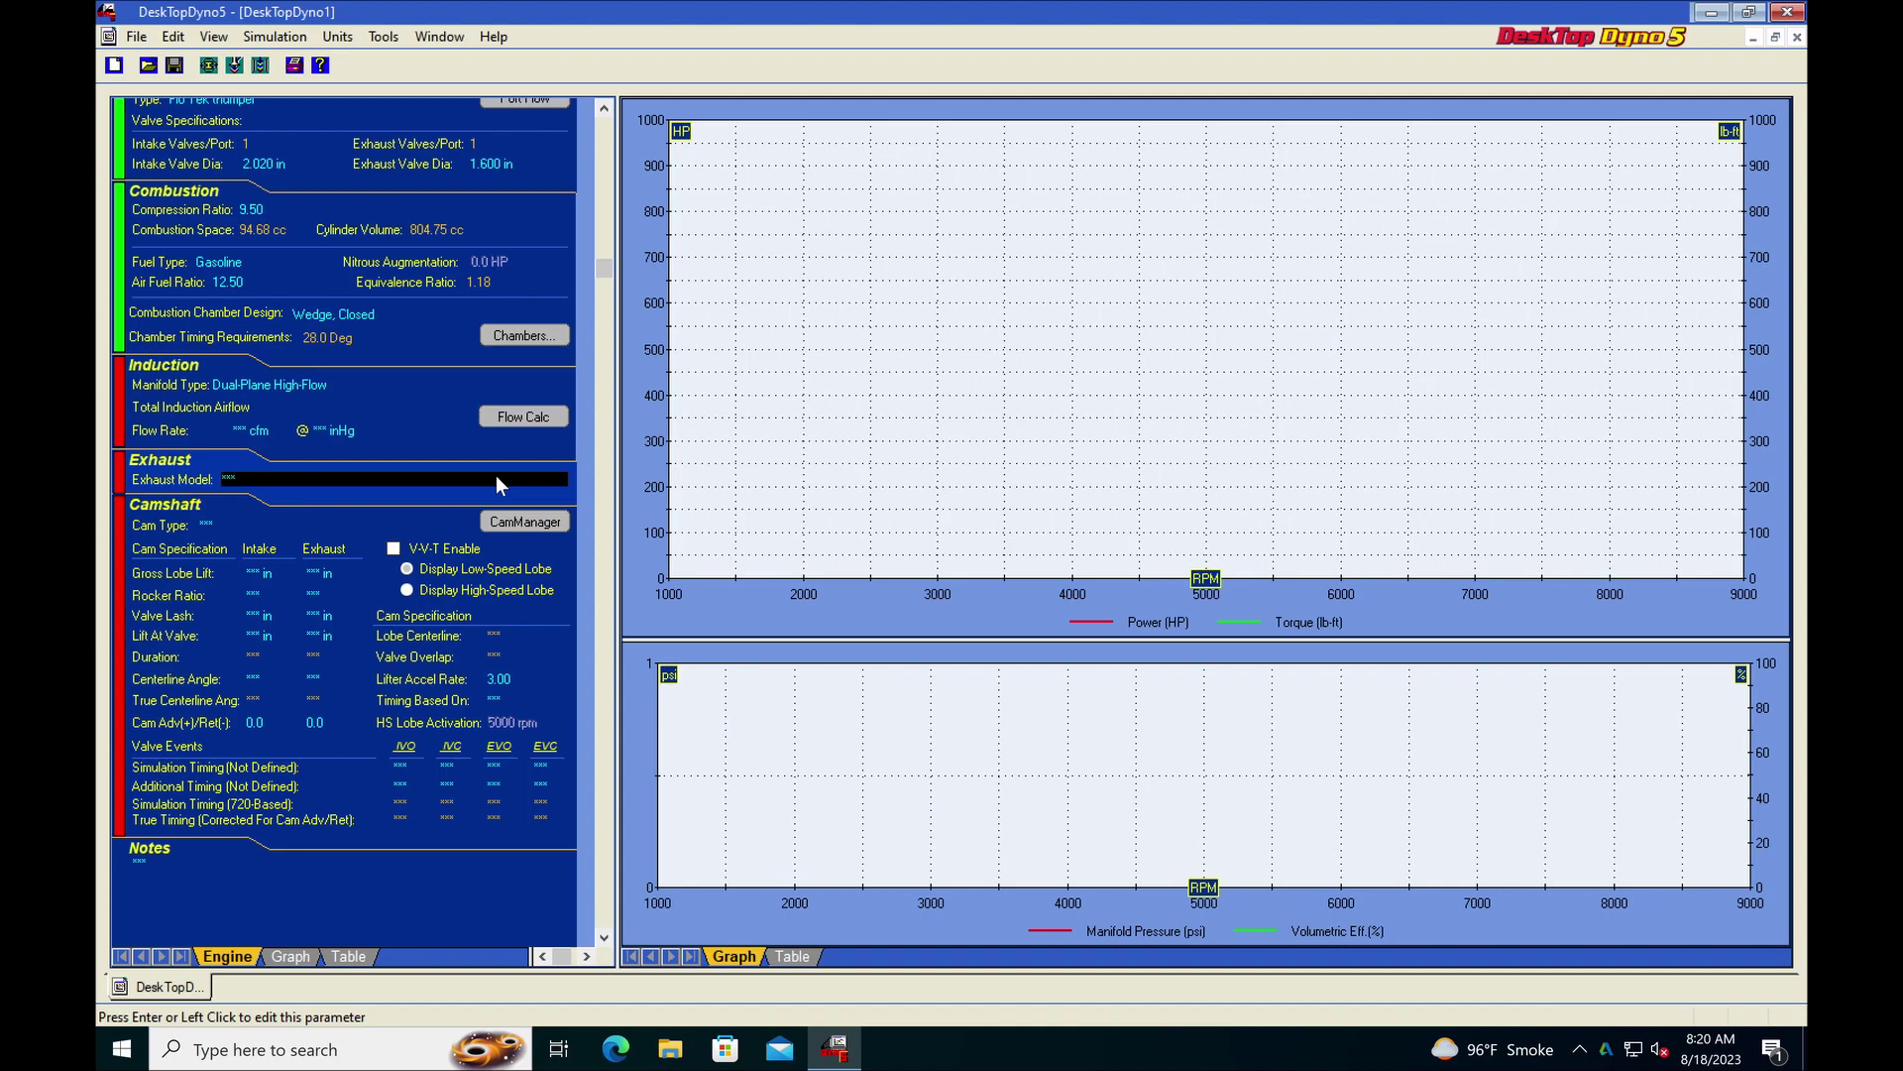
left_click(276, 430)
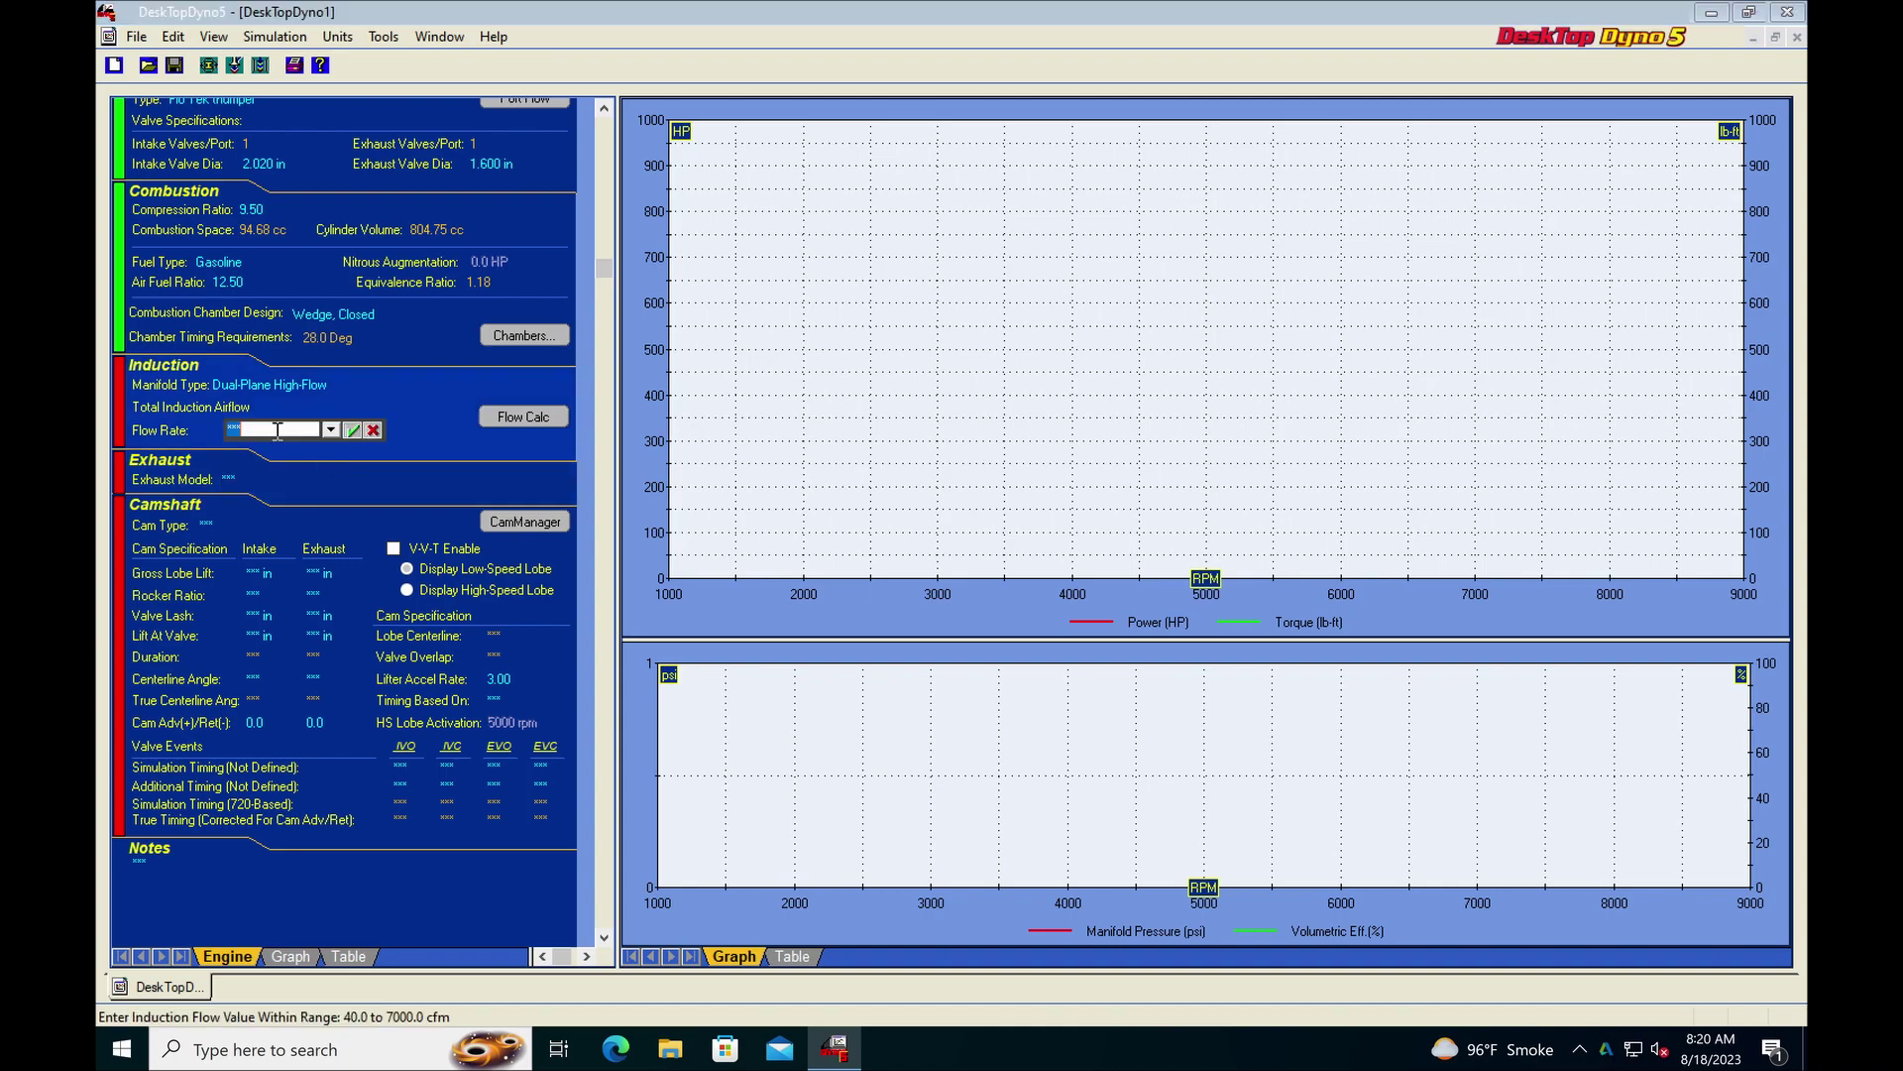
left_click(331, 430)
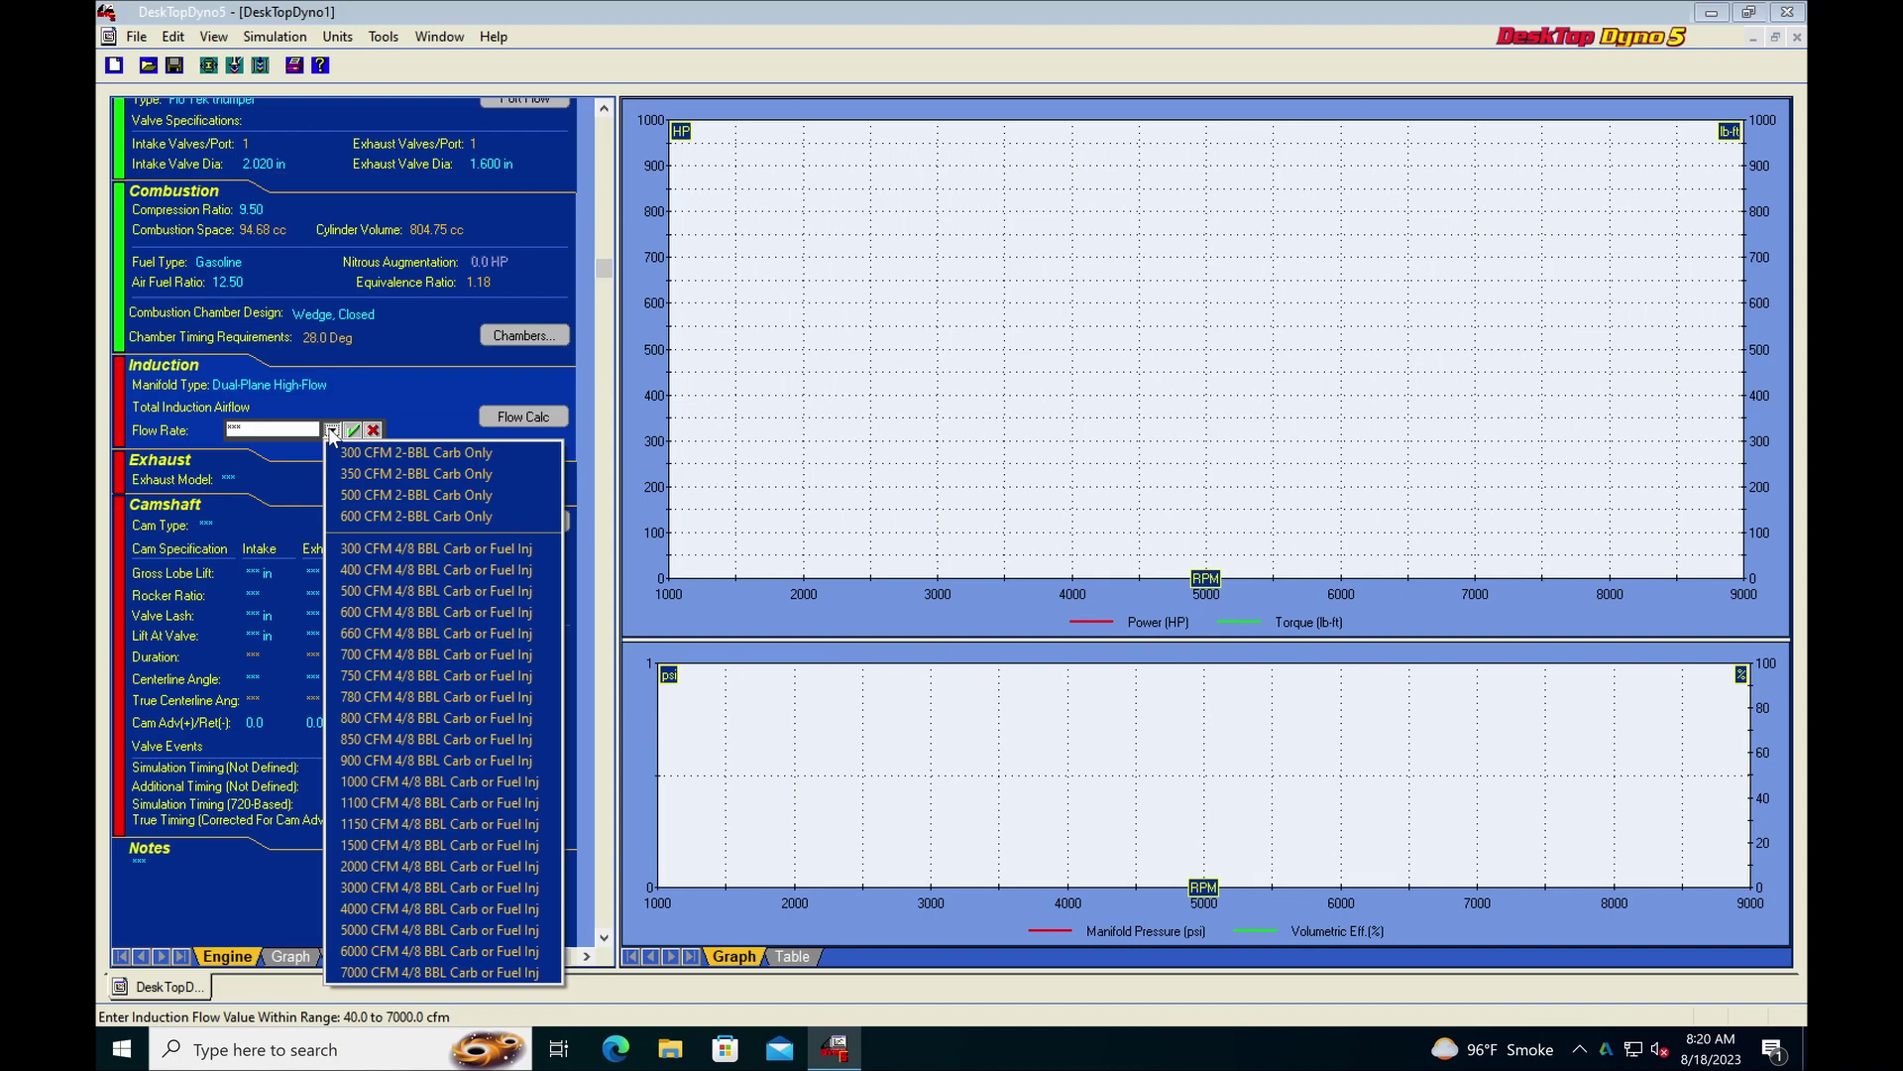
left_click(400, 611)
left_click(320, 478)
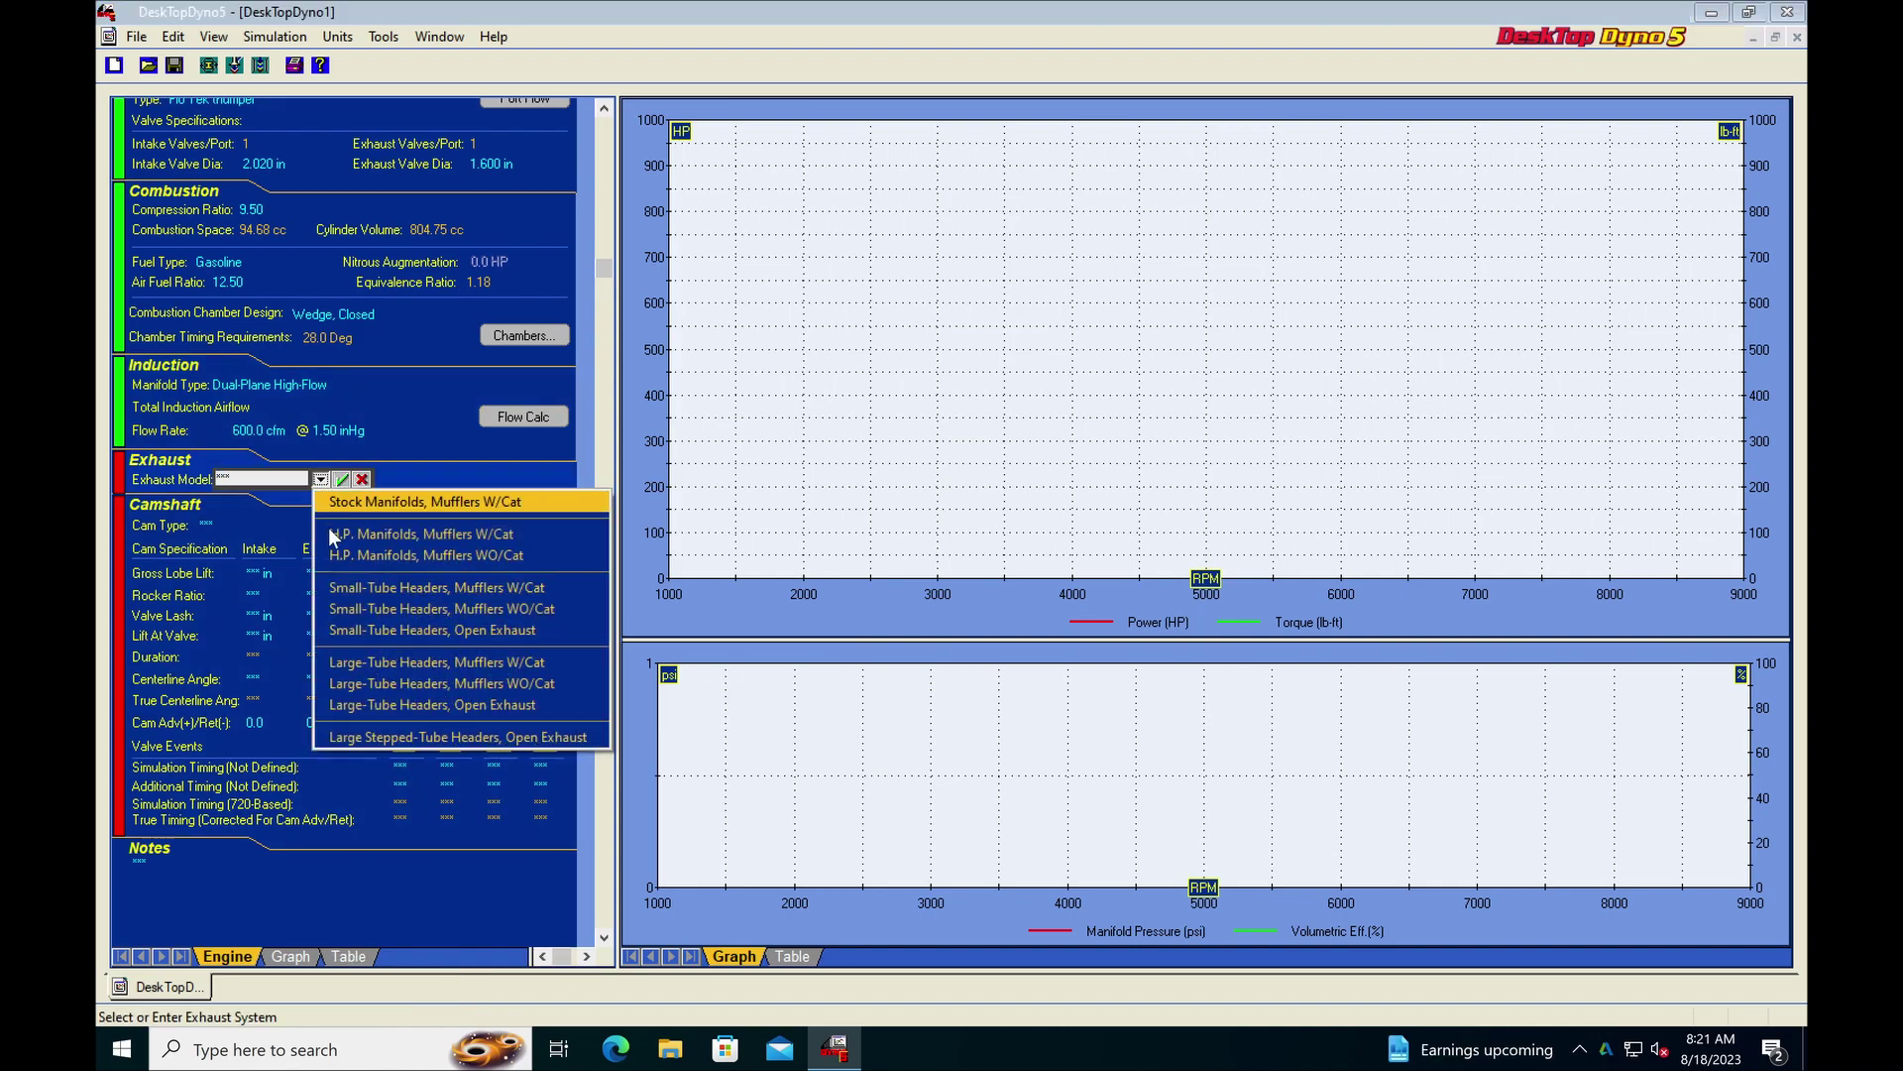
Pick small-tube headers with mufflers and no cat, then browse the Dyno2000 cam folder.
left_click(341, 606)
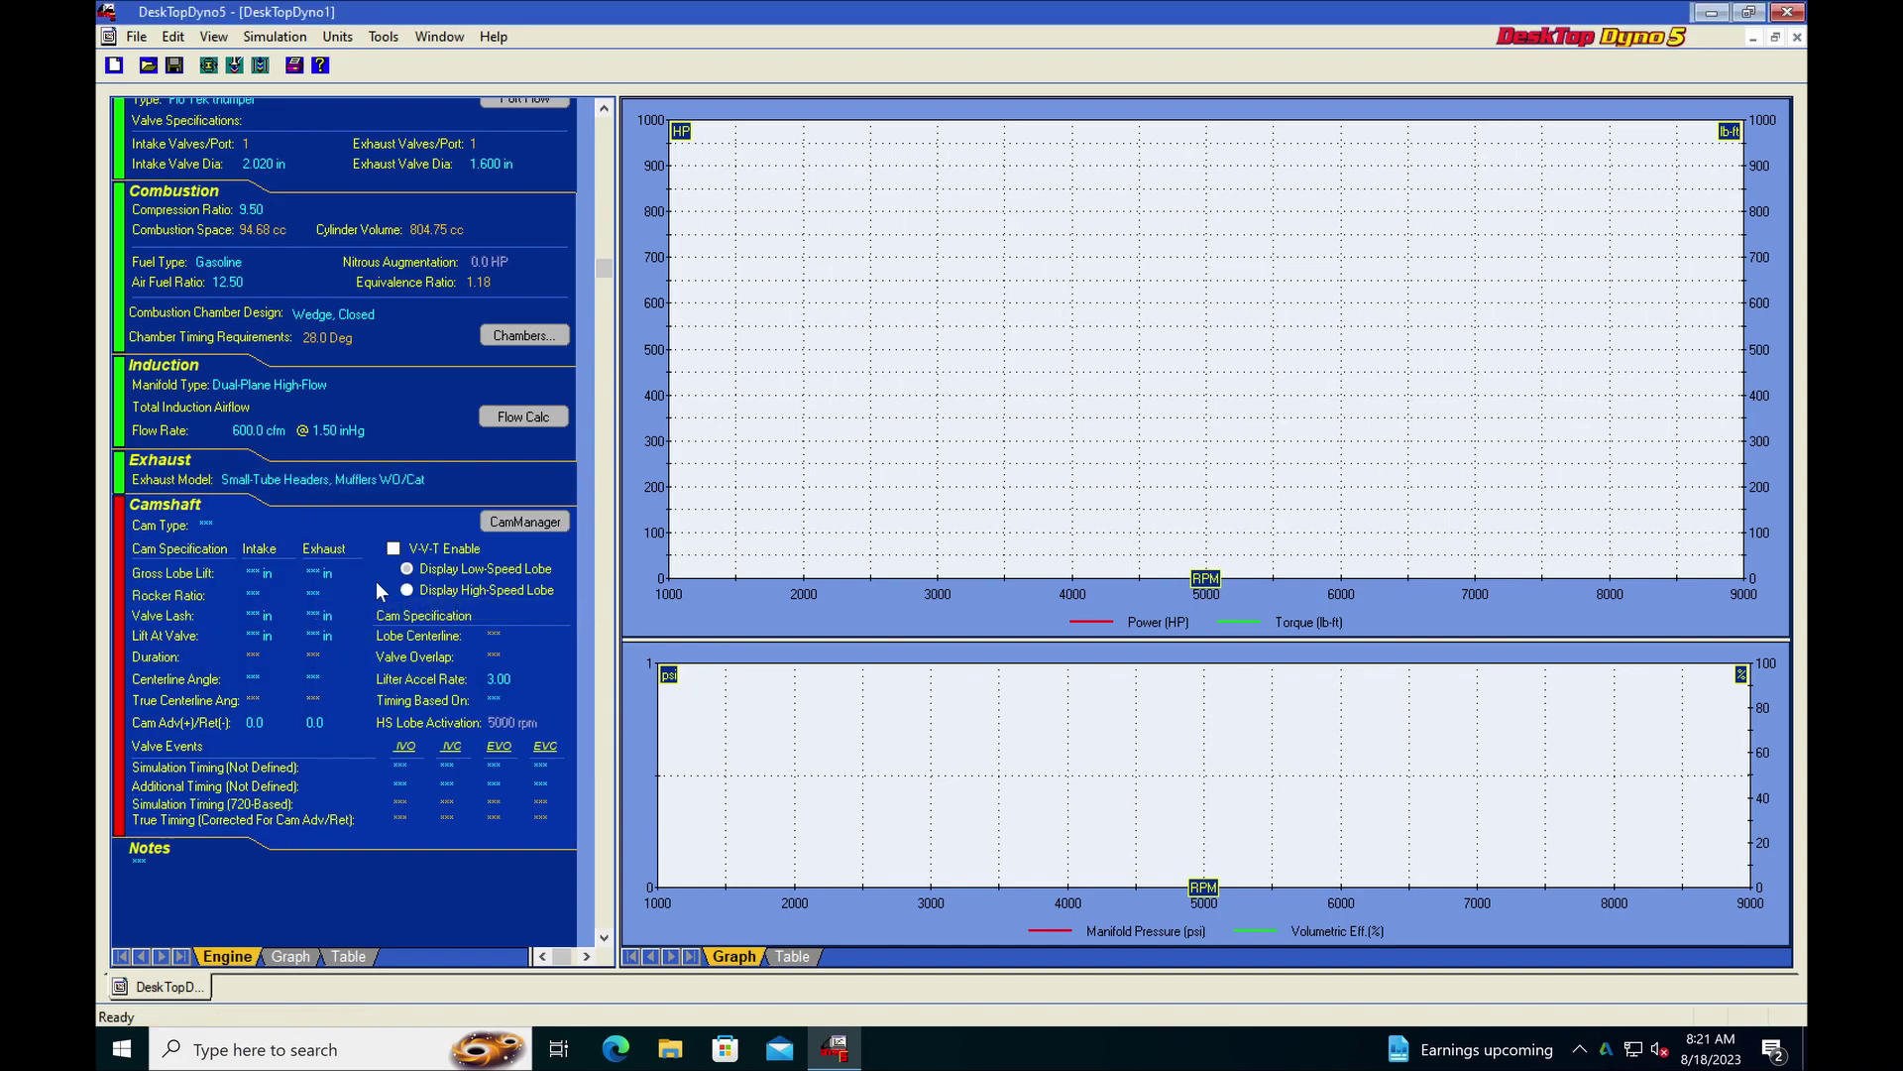
left_click(504, 525)
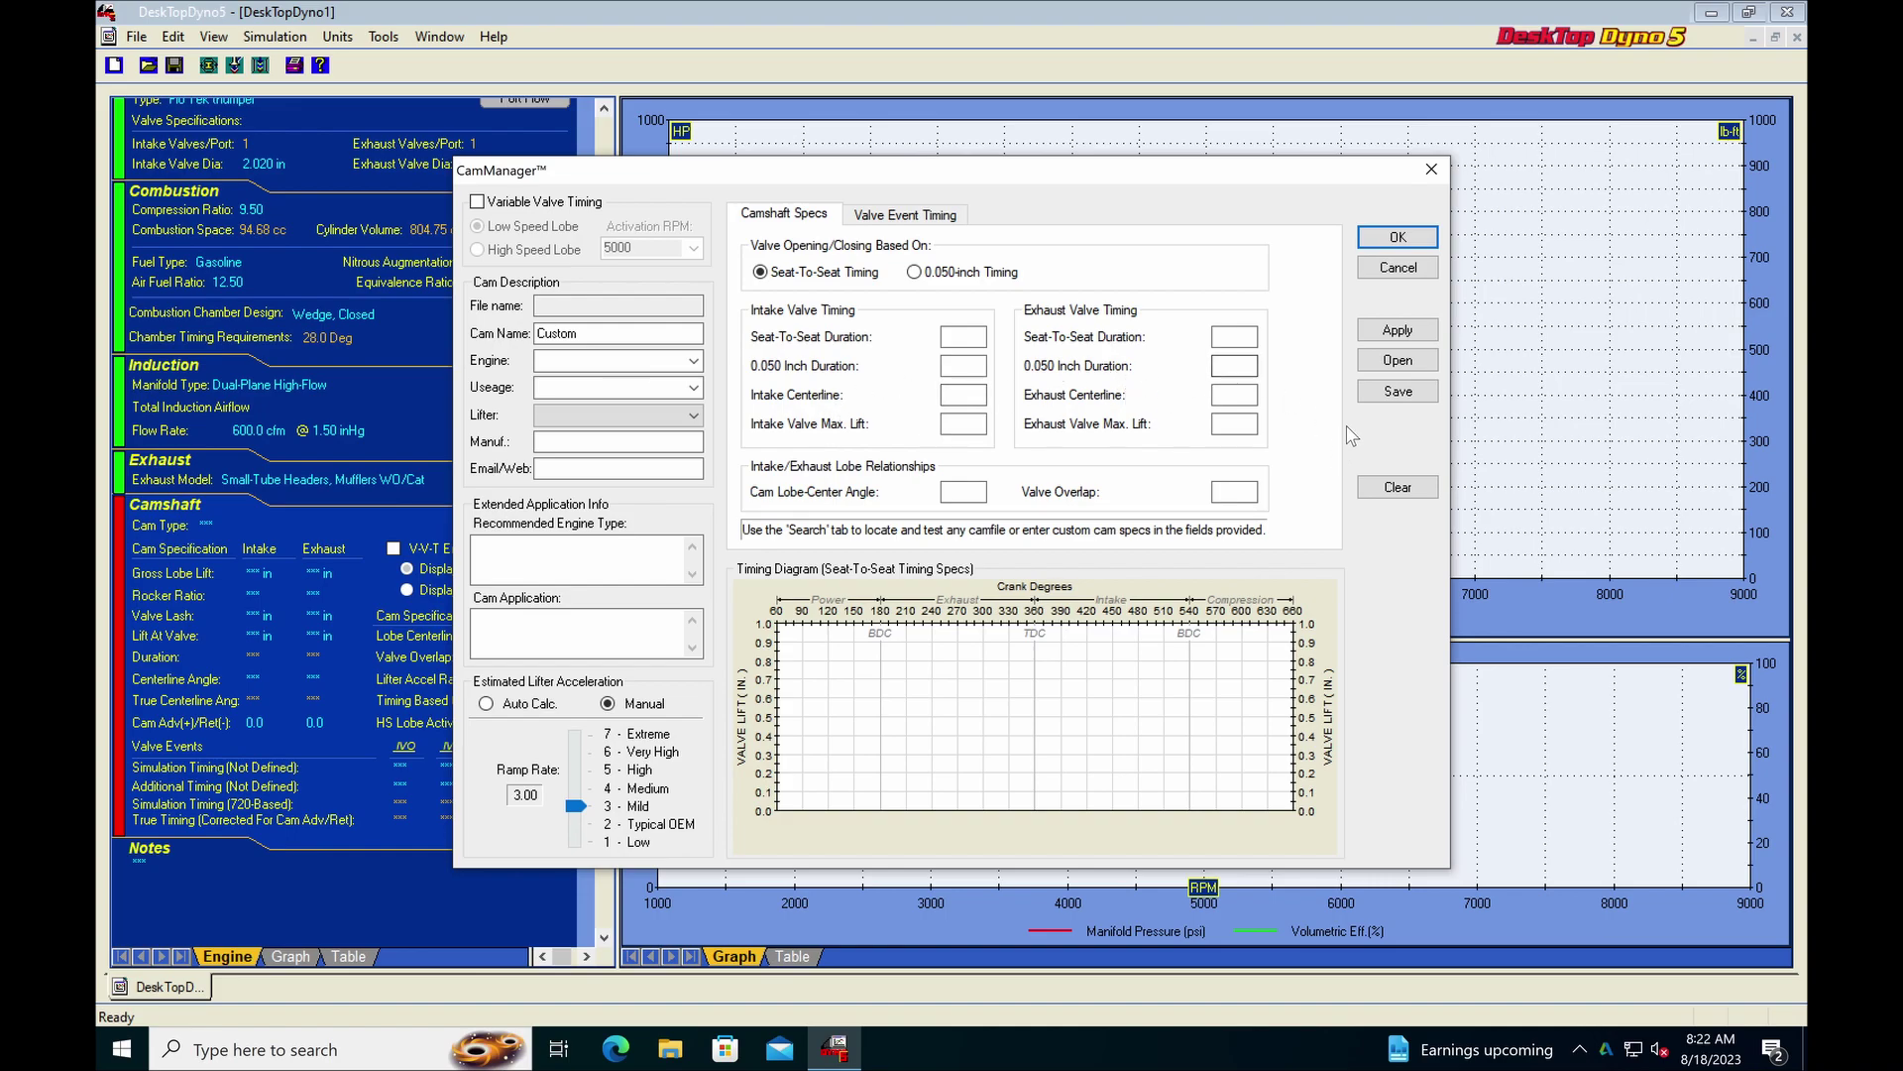
left_click(1409, 361)
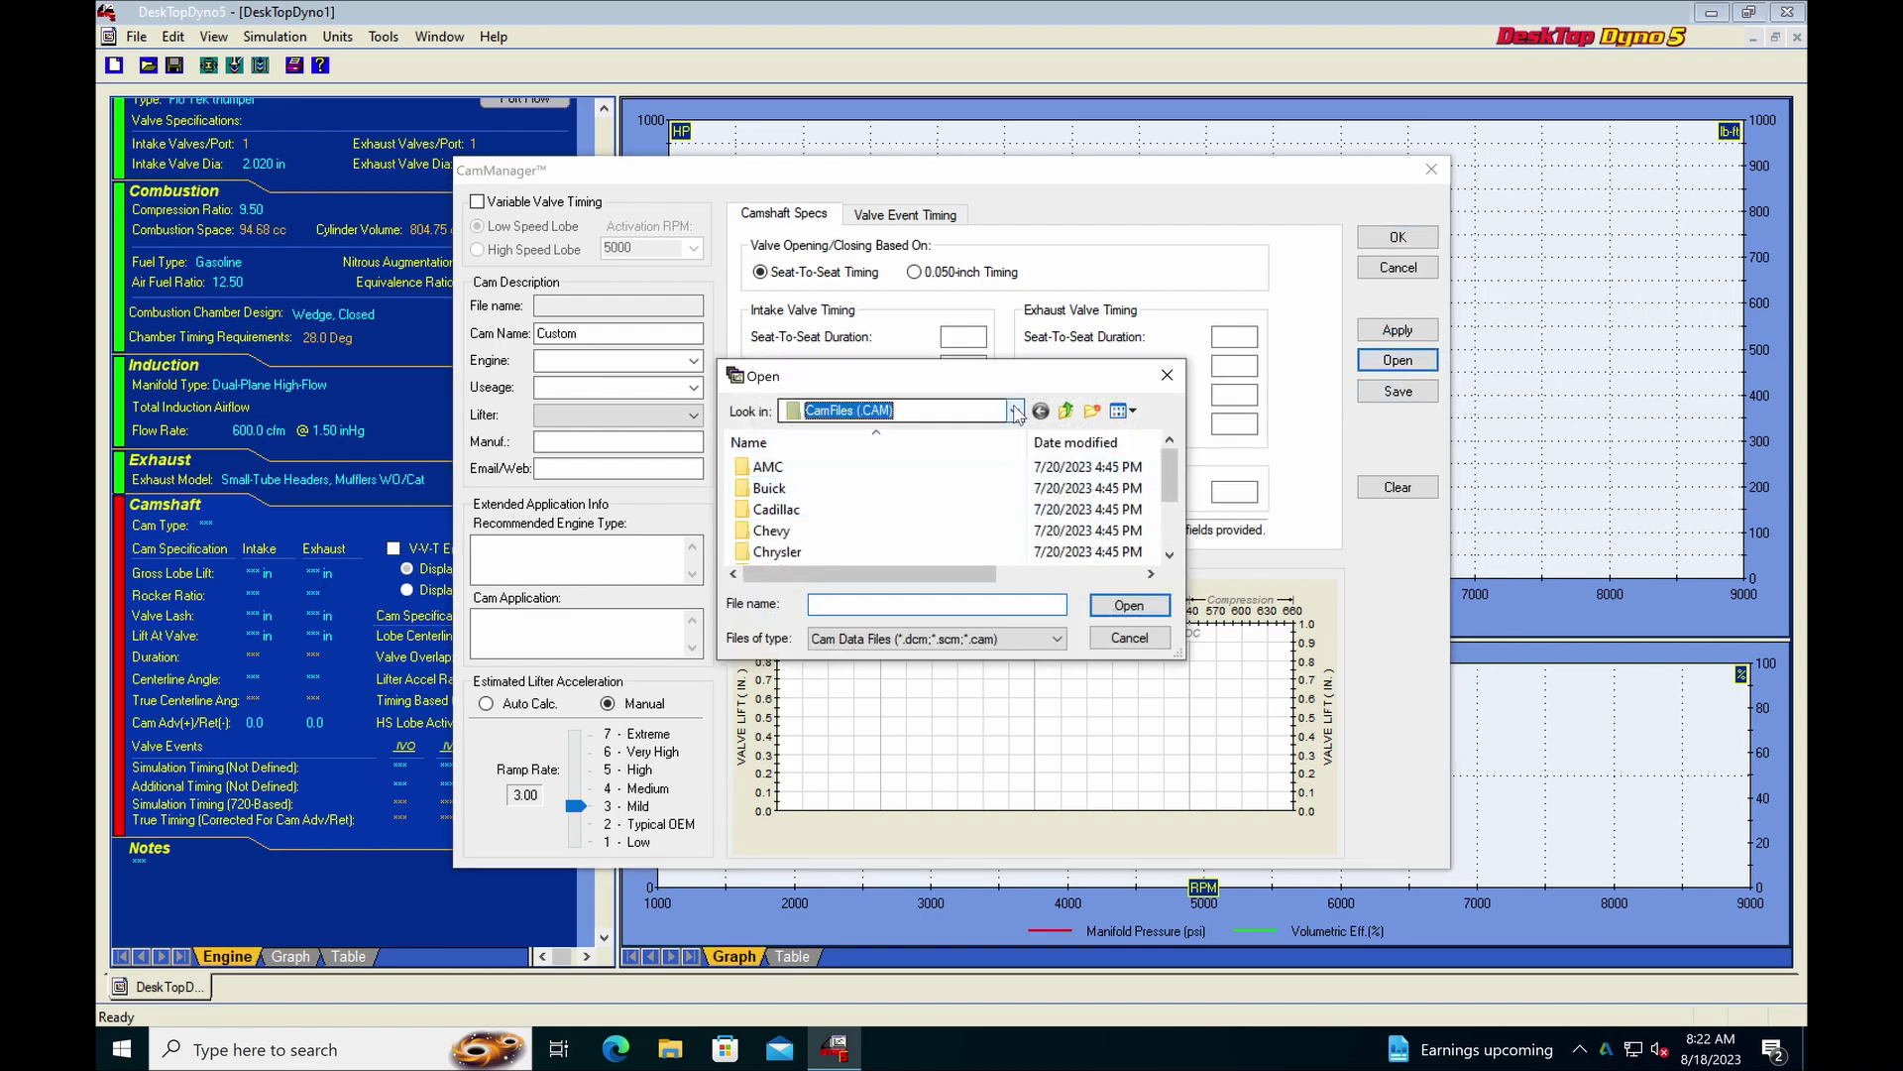
left_click(1017, 414)
left_click(832, 771)
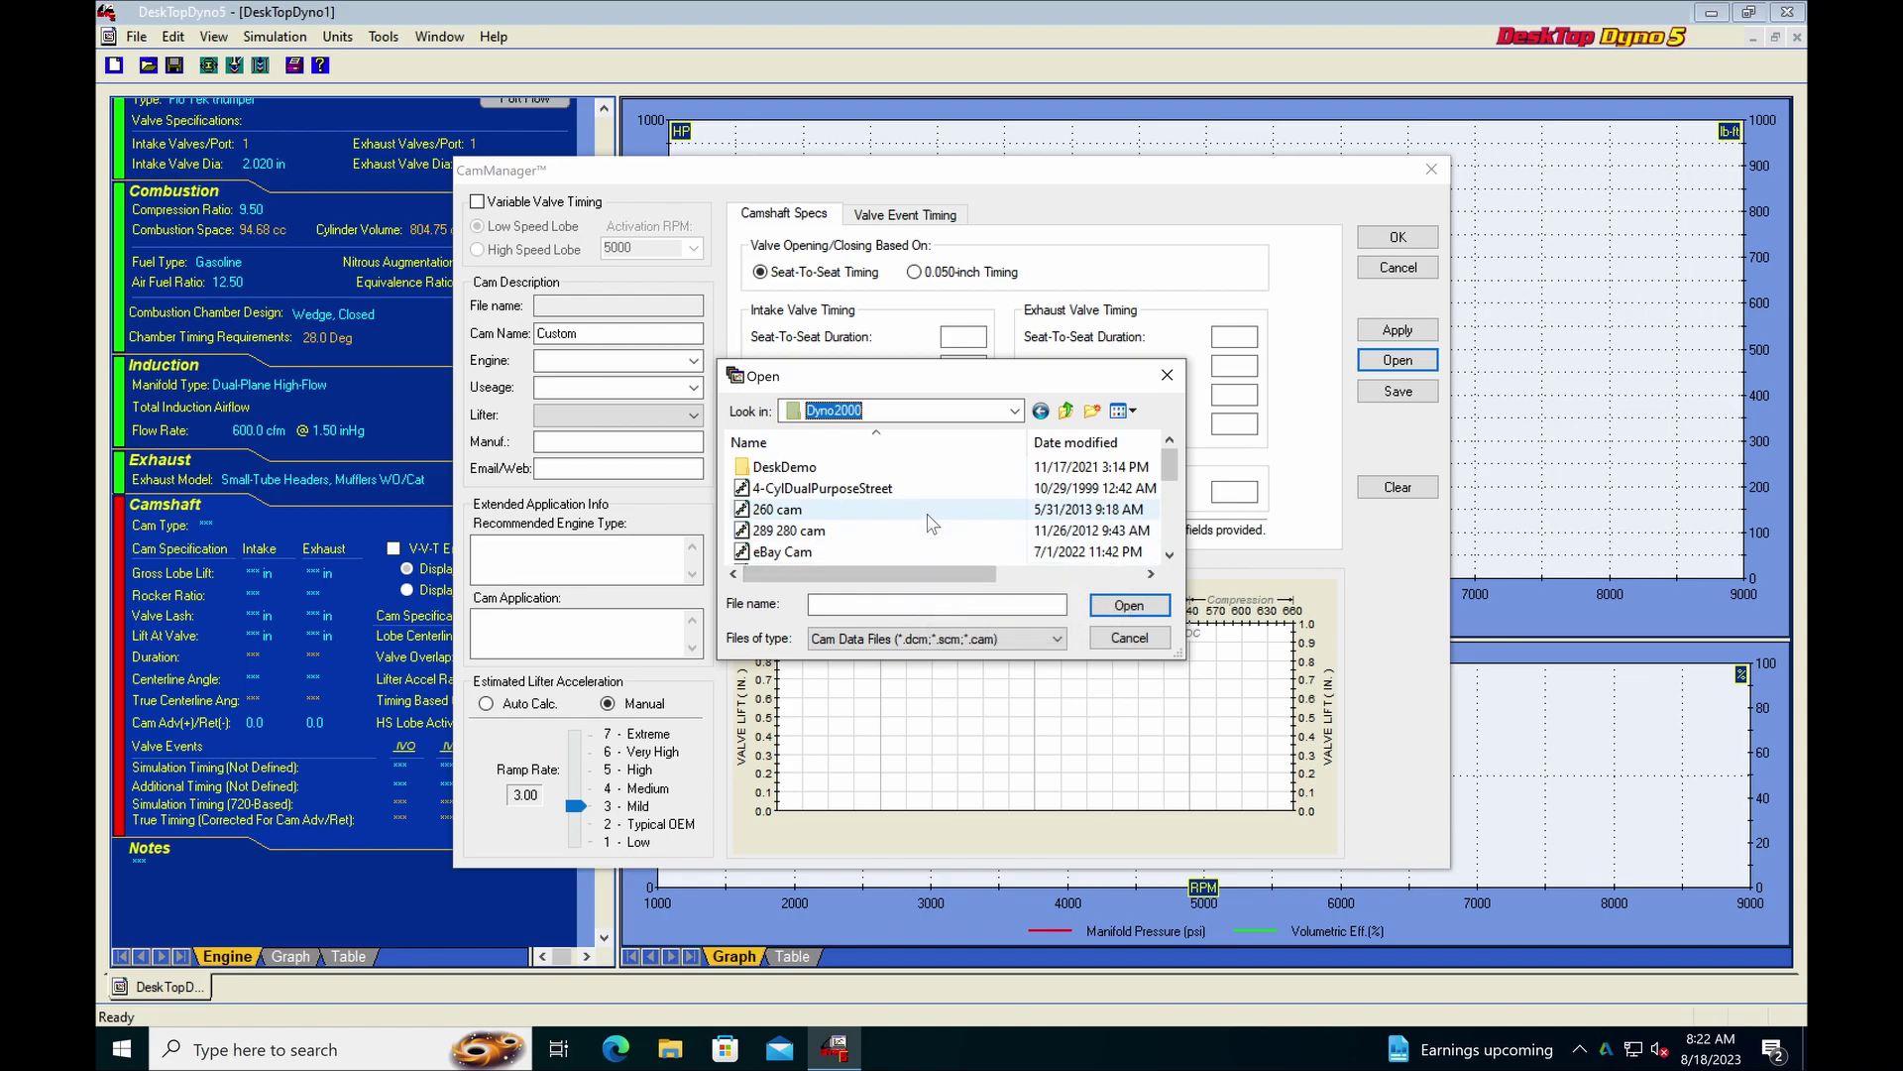
scroll(931, 522, "down", 1)
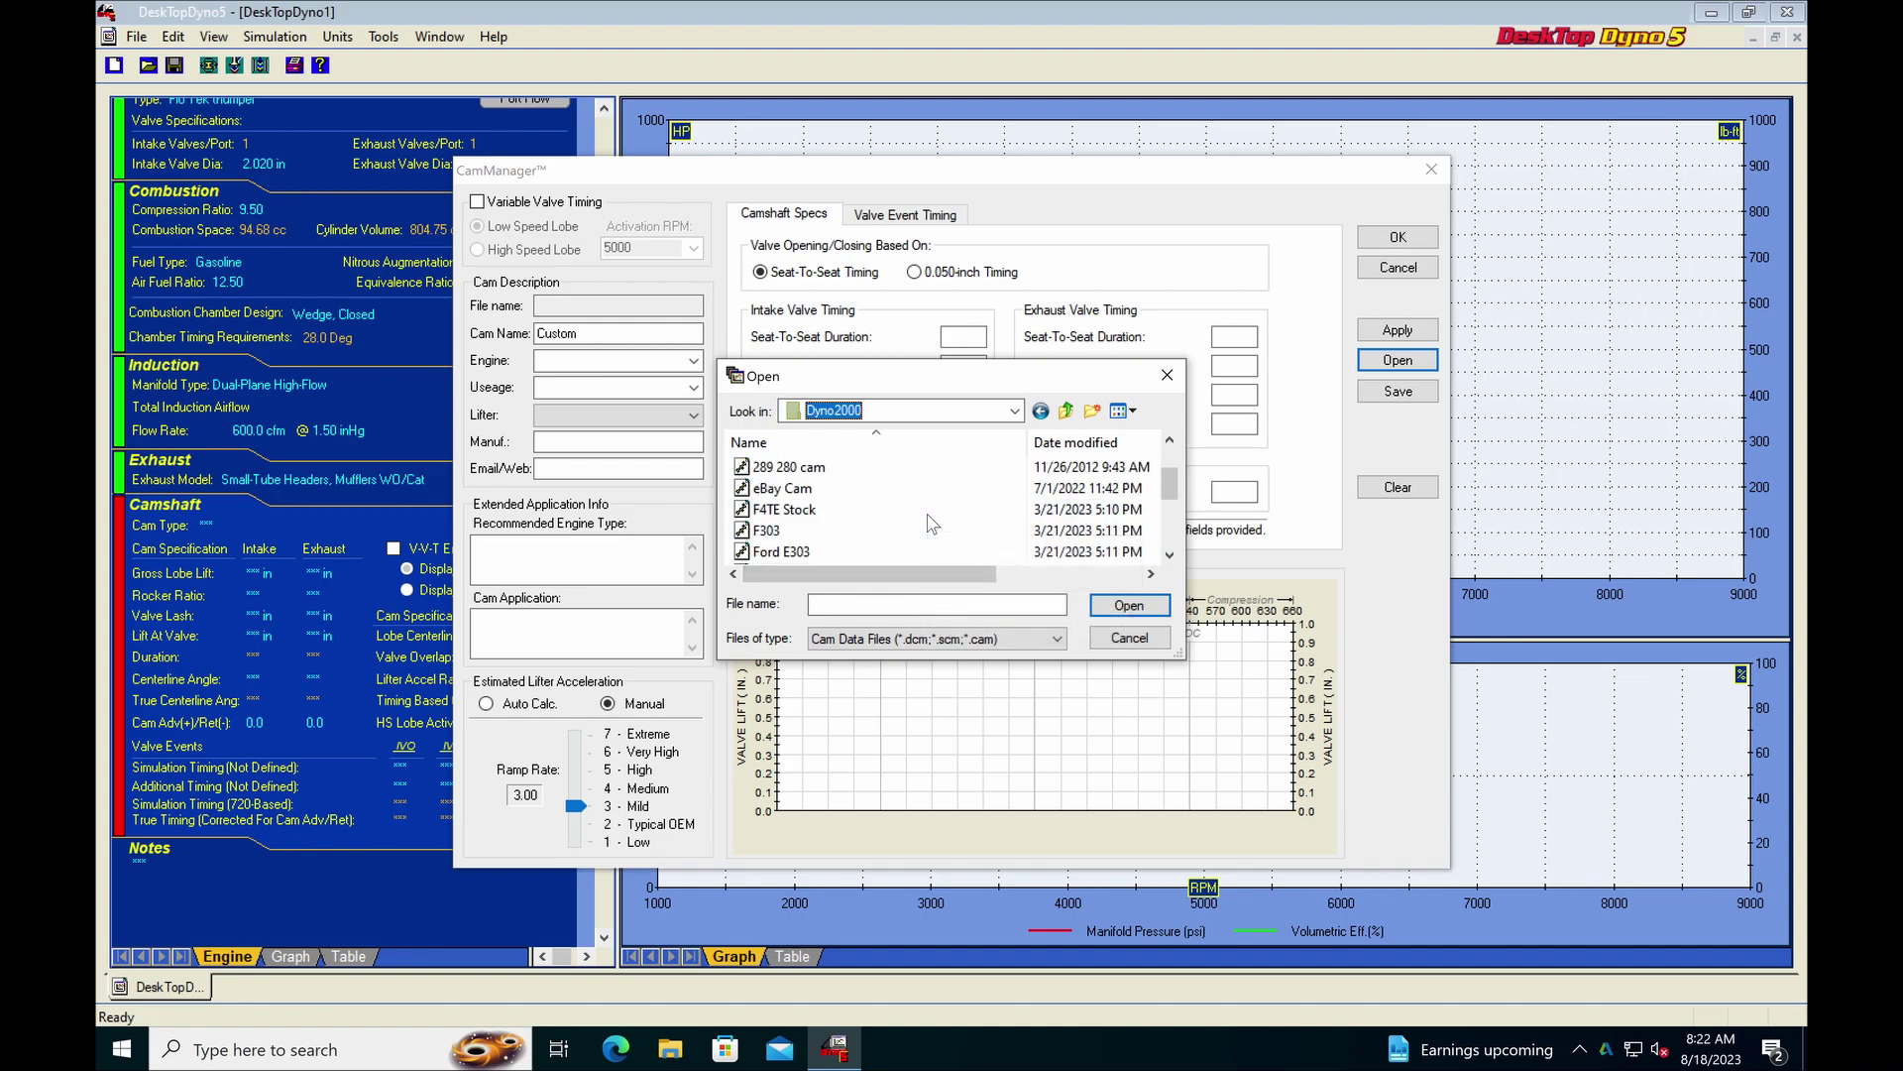
scroll(932, 522, "down", 1)
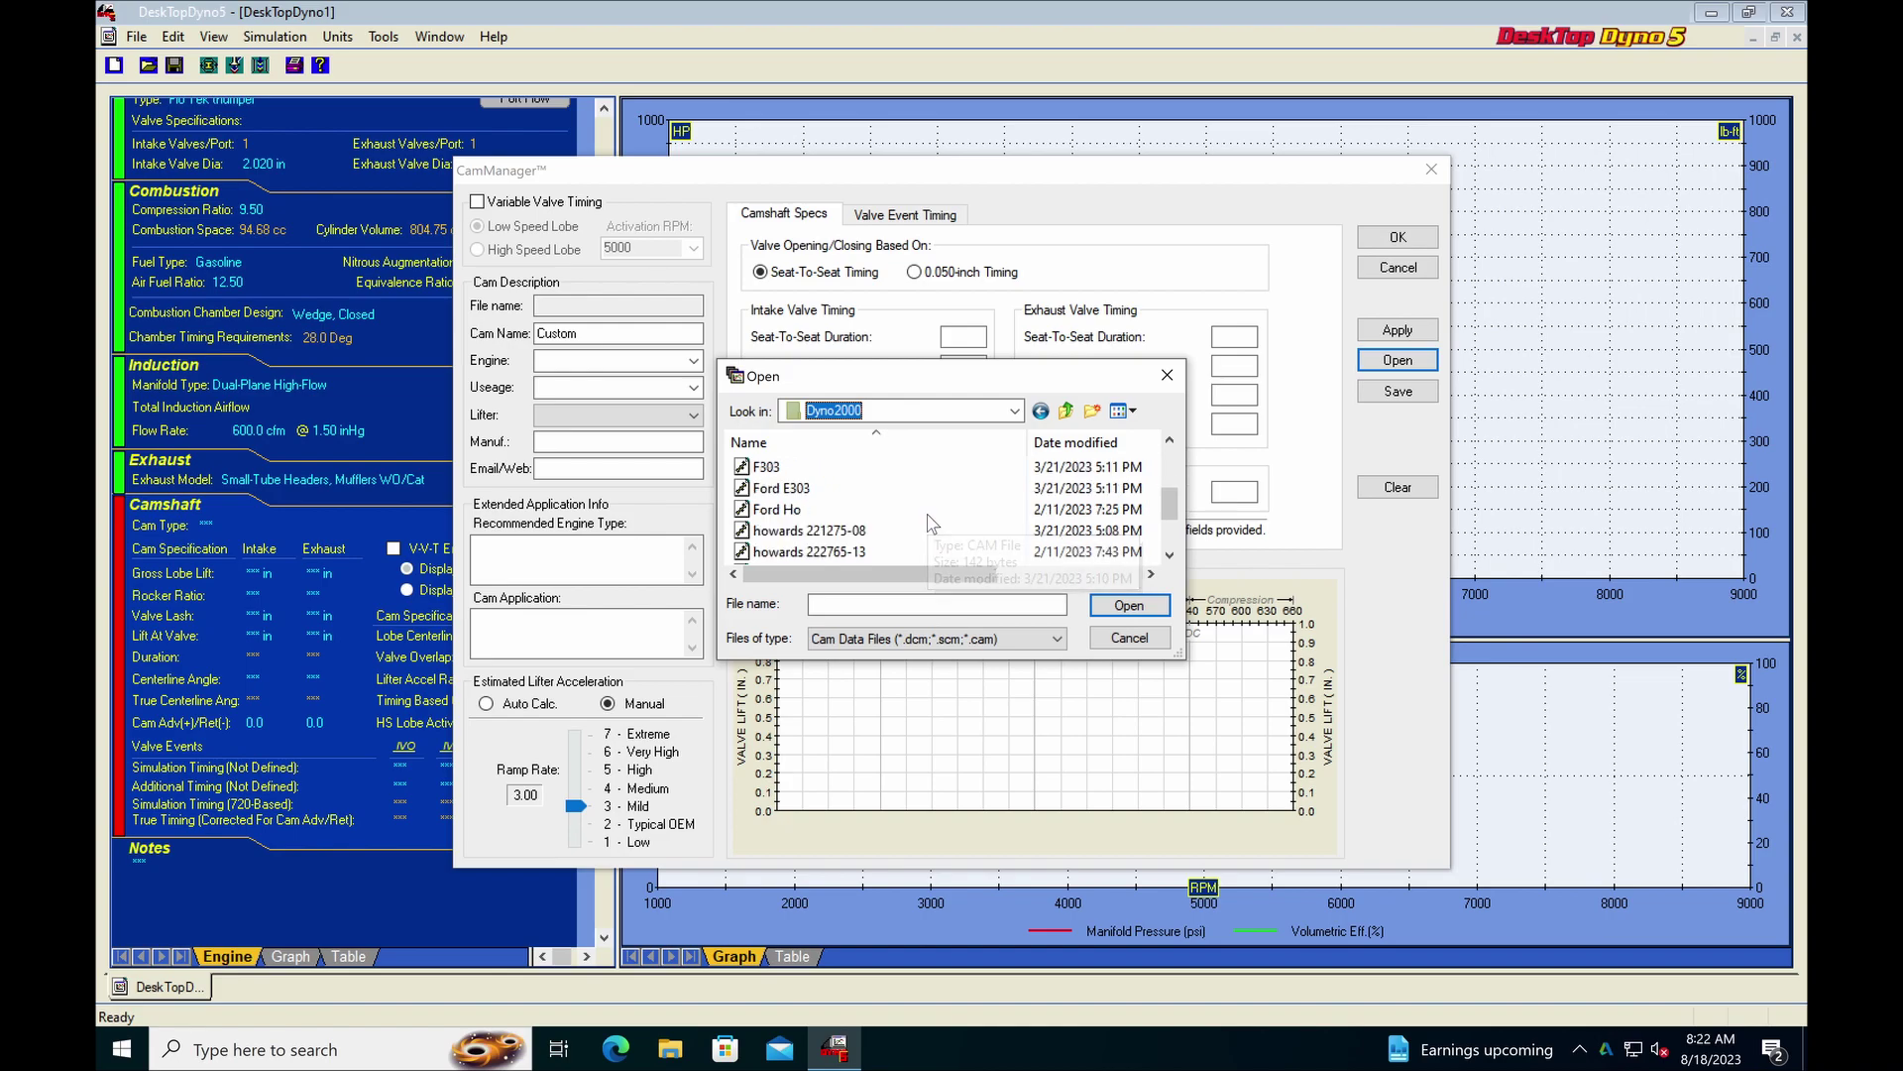
Load the Ford Ho cam file and apply it with default rocker ratio and valve lash.
left_click(798, 514)
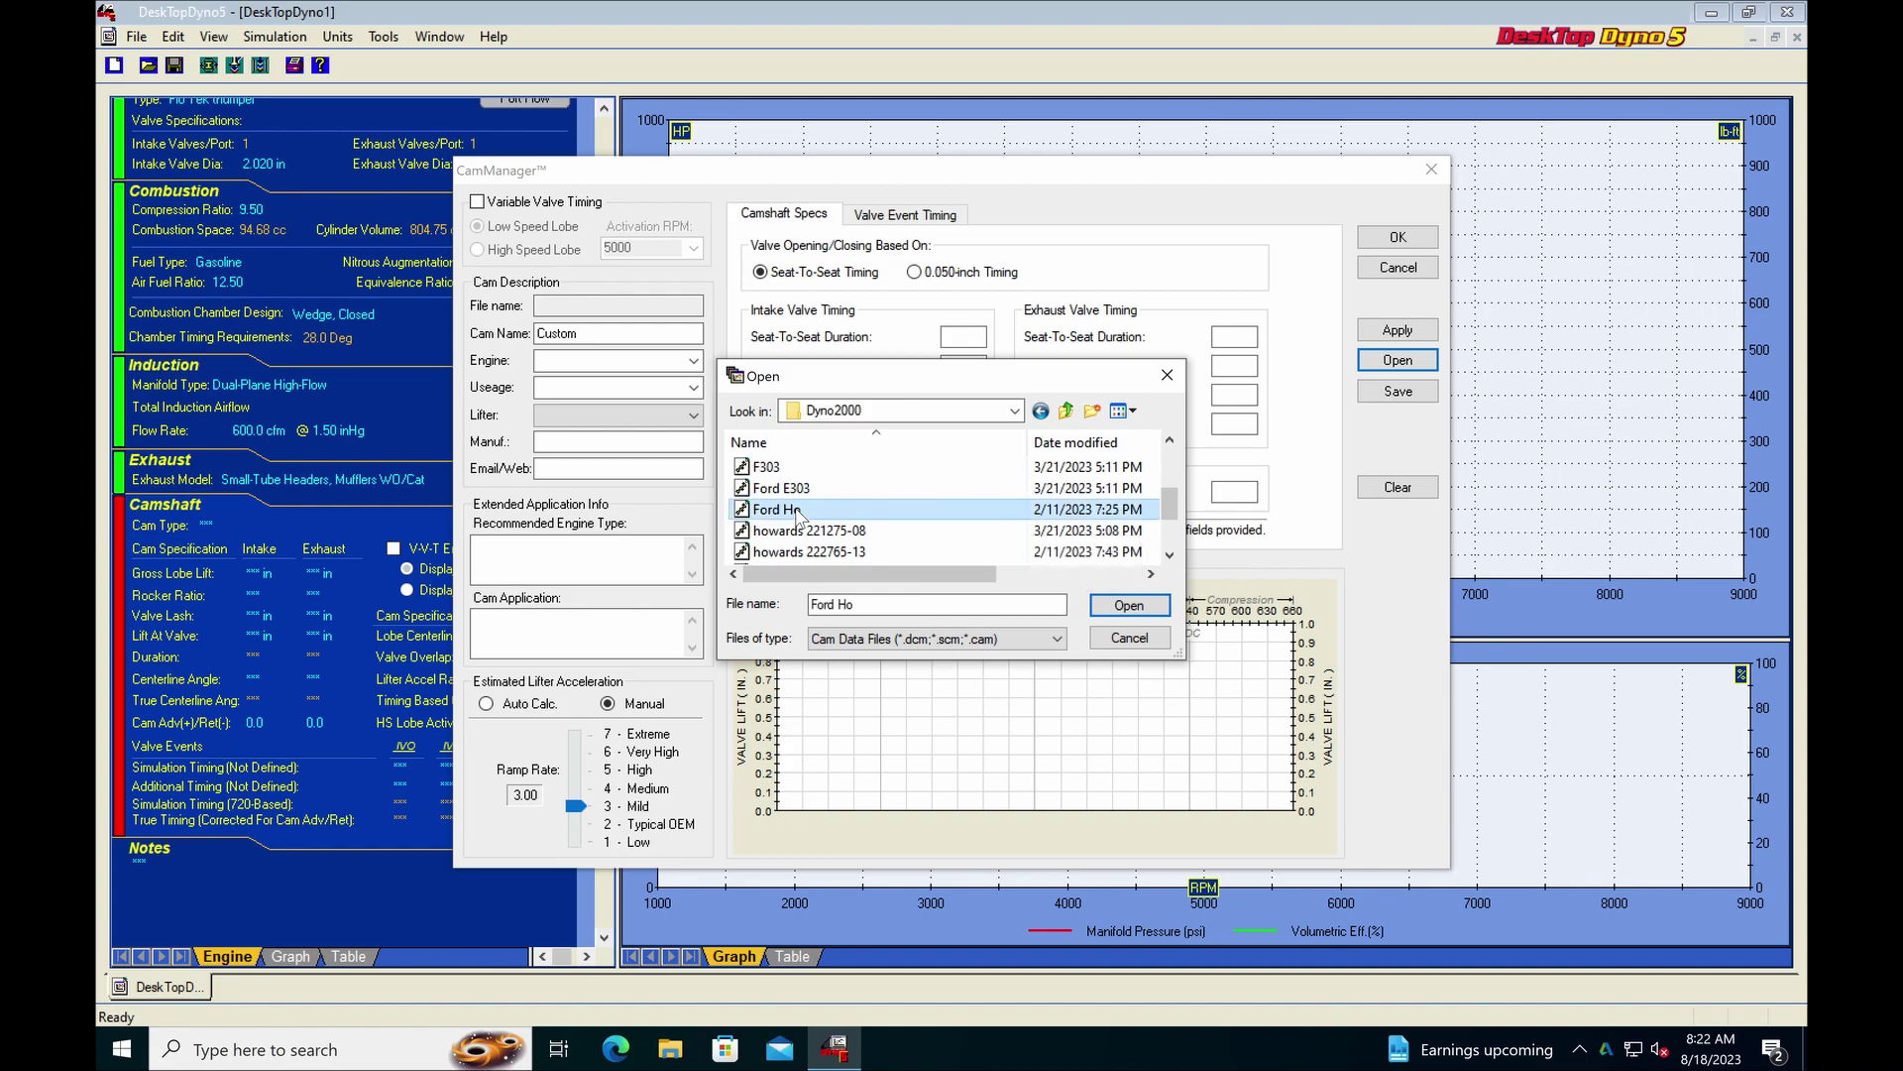
left_click(1129, 604)
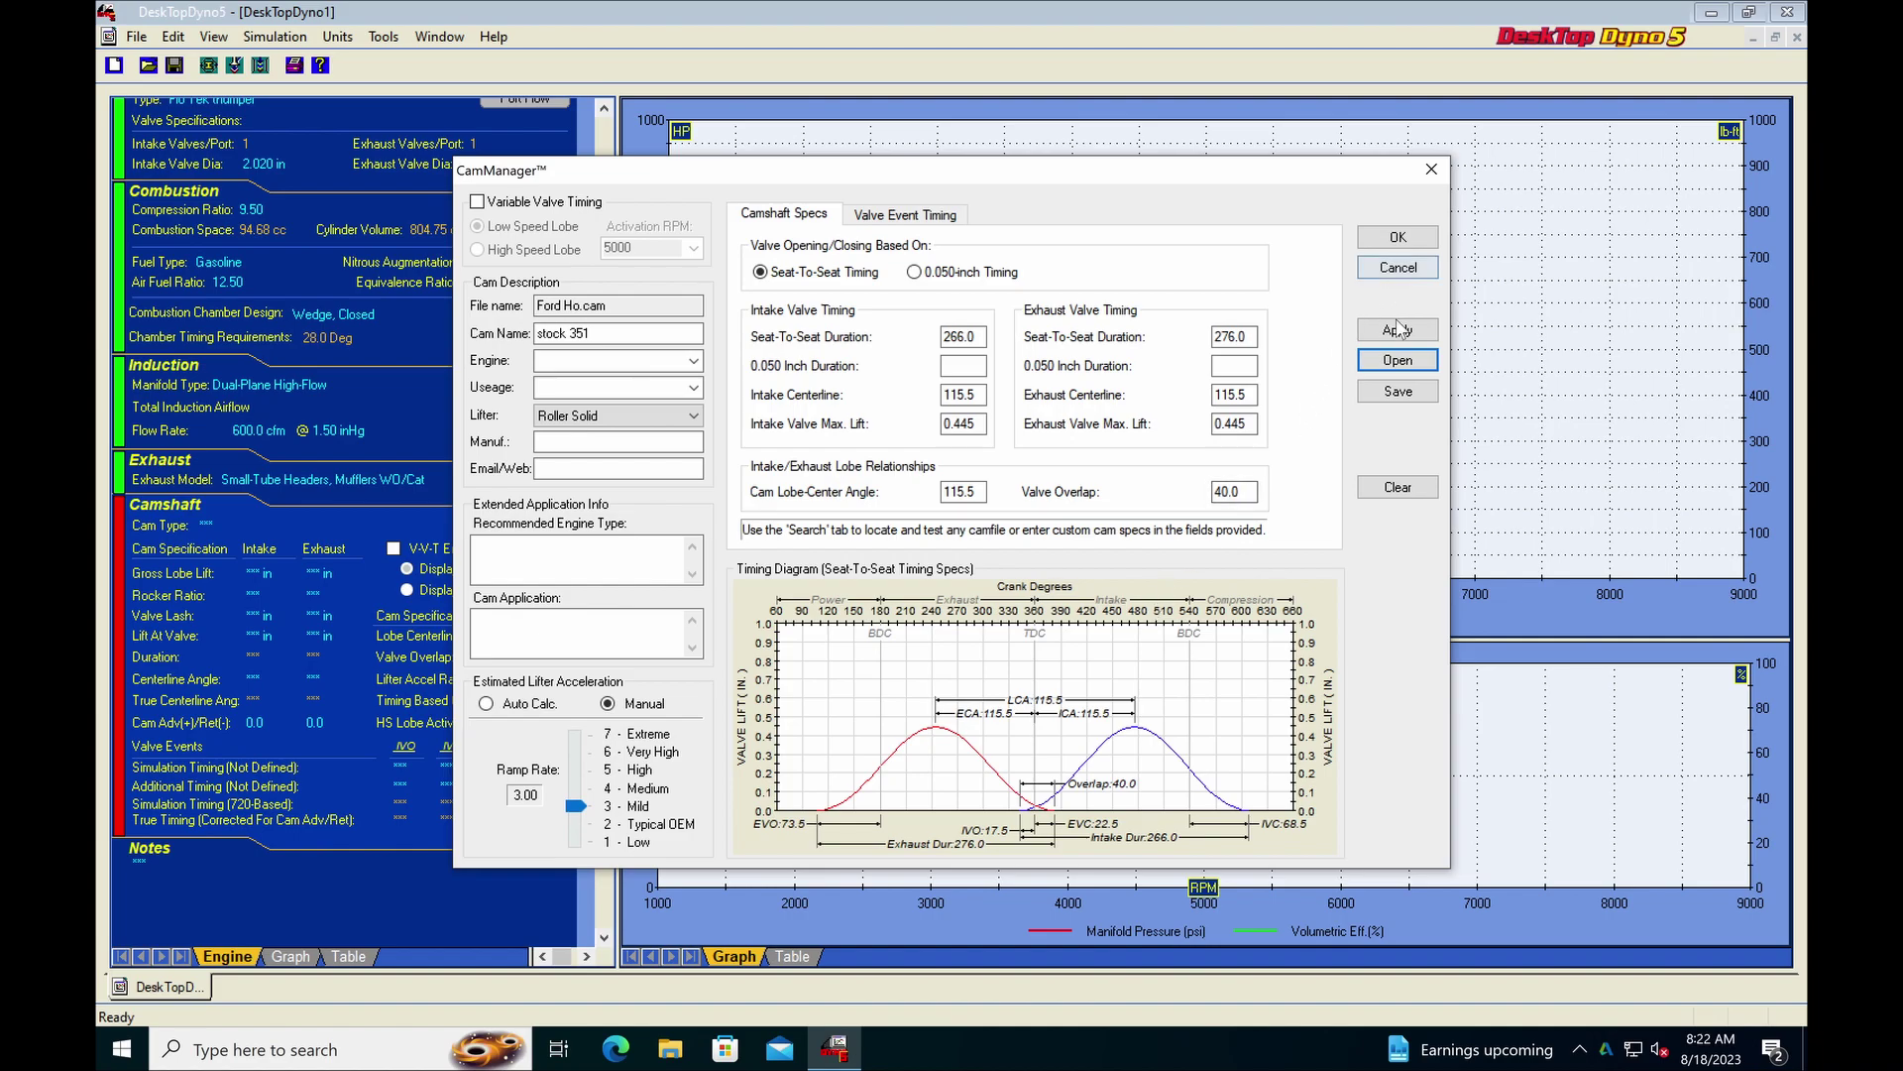
left_click(1397, 238)
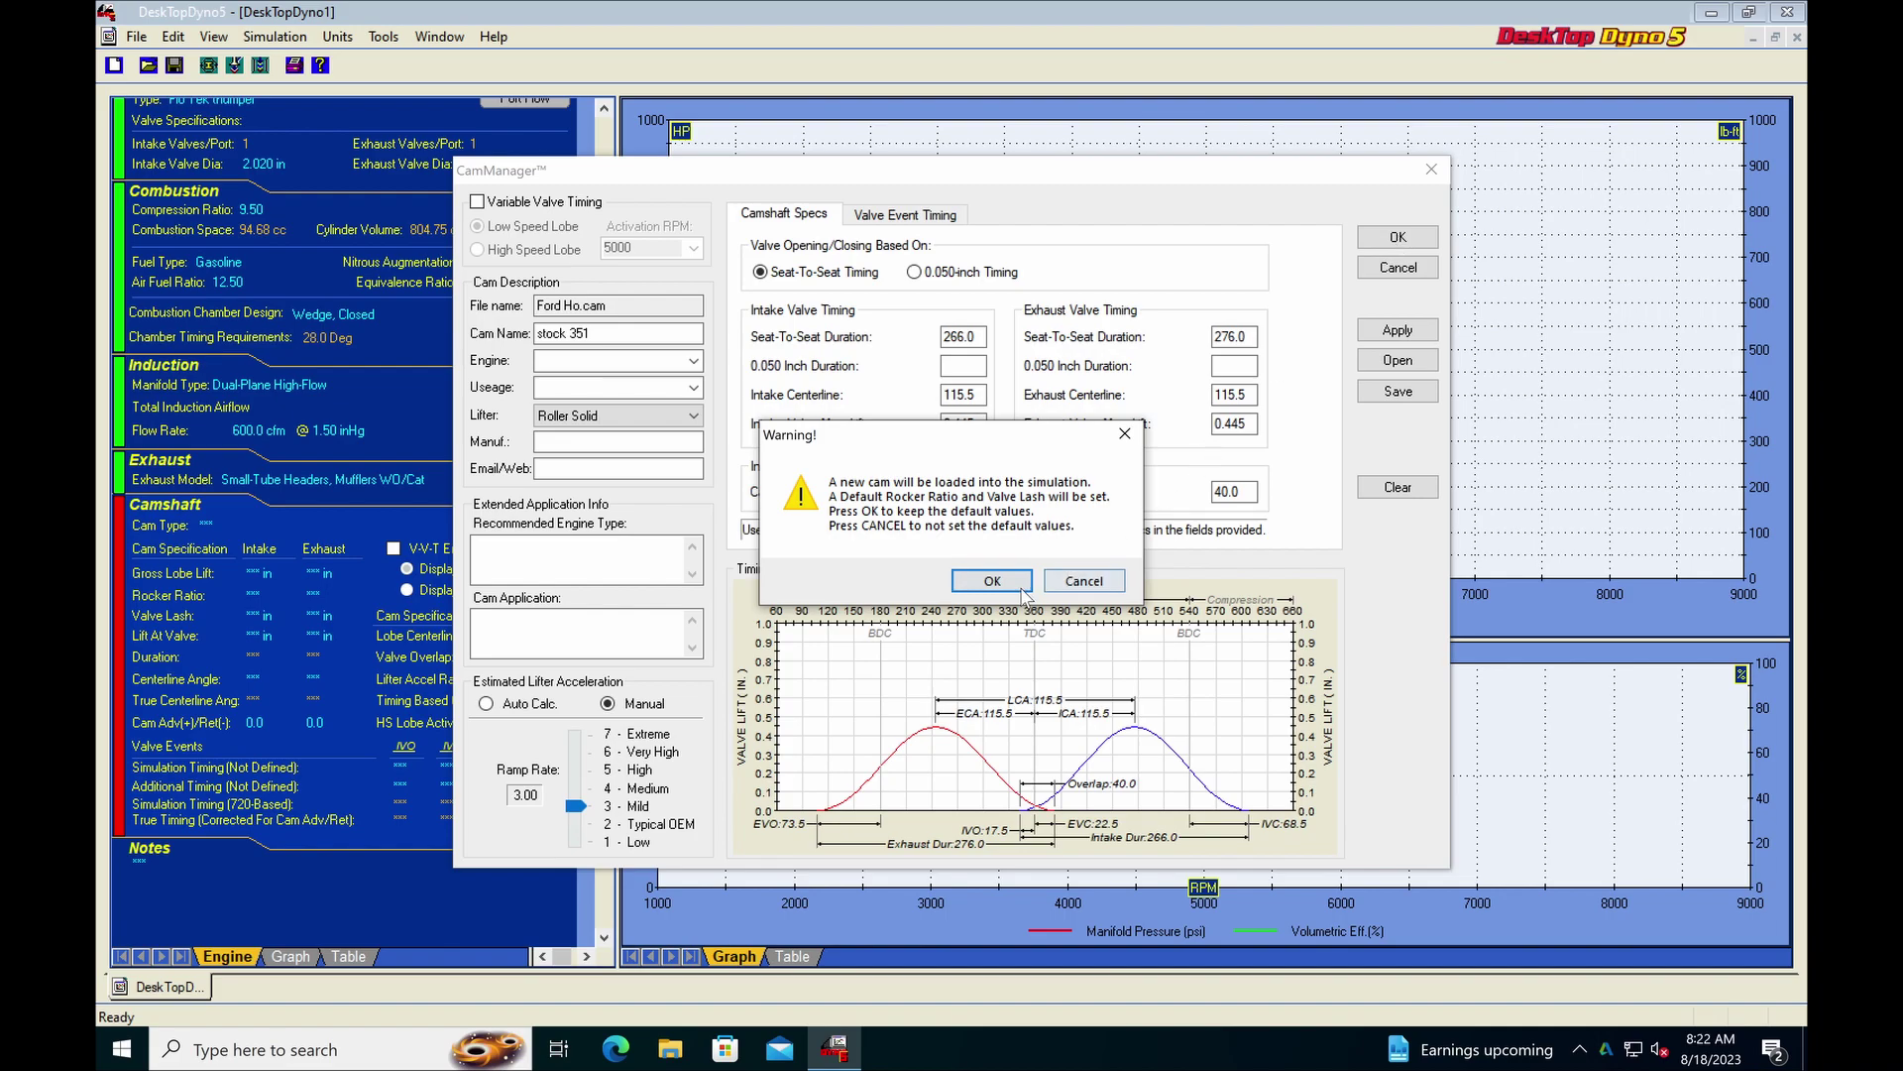
left_click(992, 582)
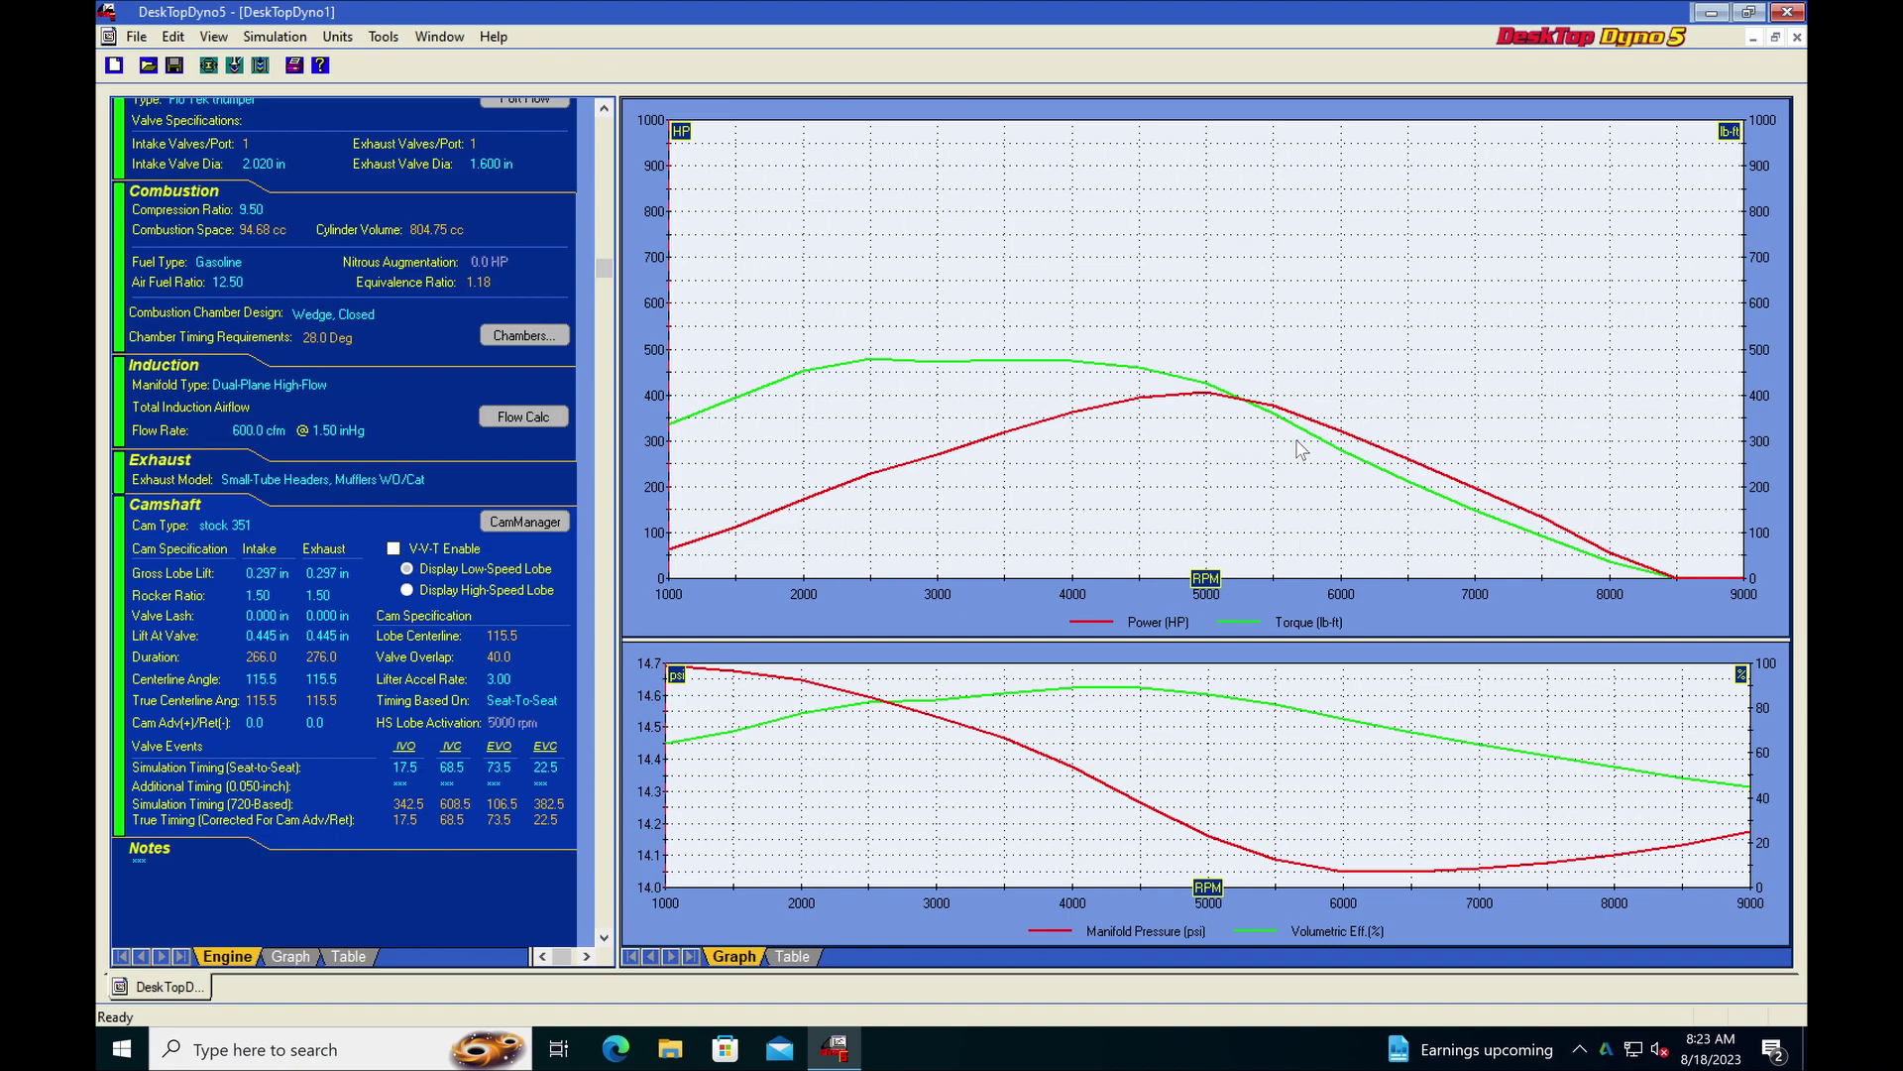
left_click(792, 956)
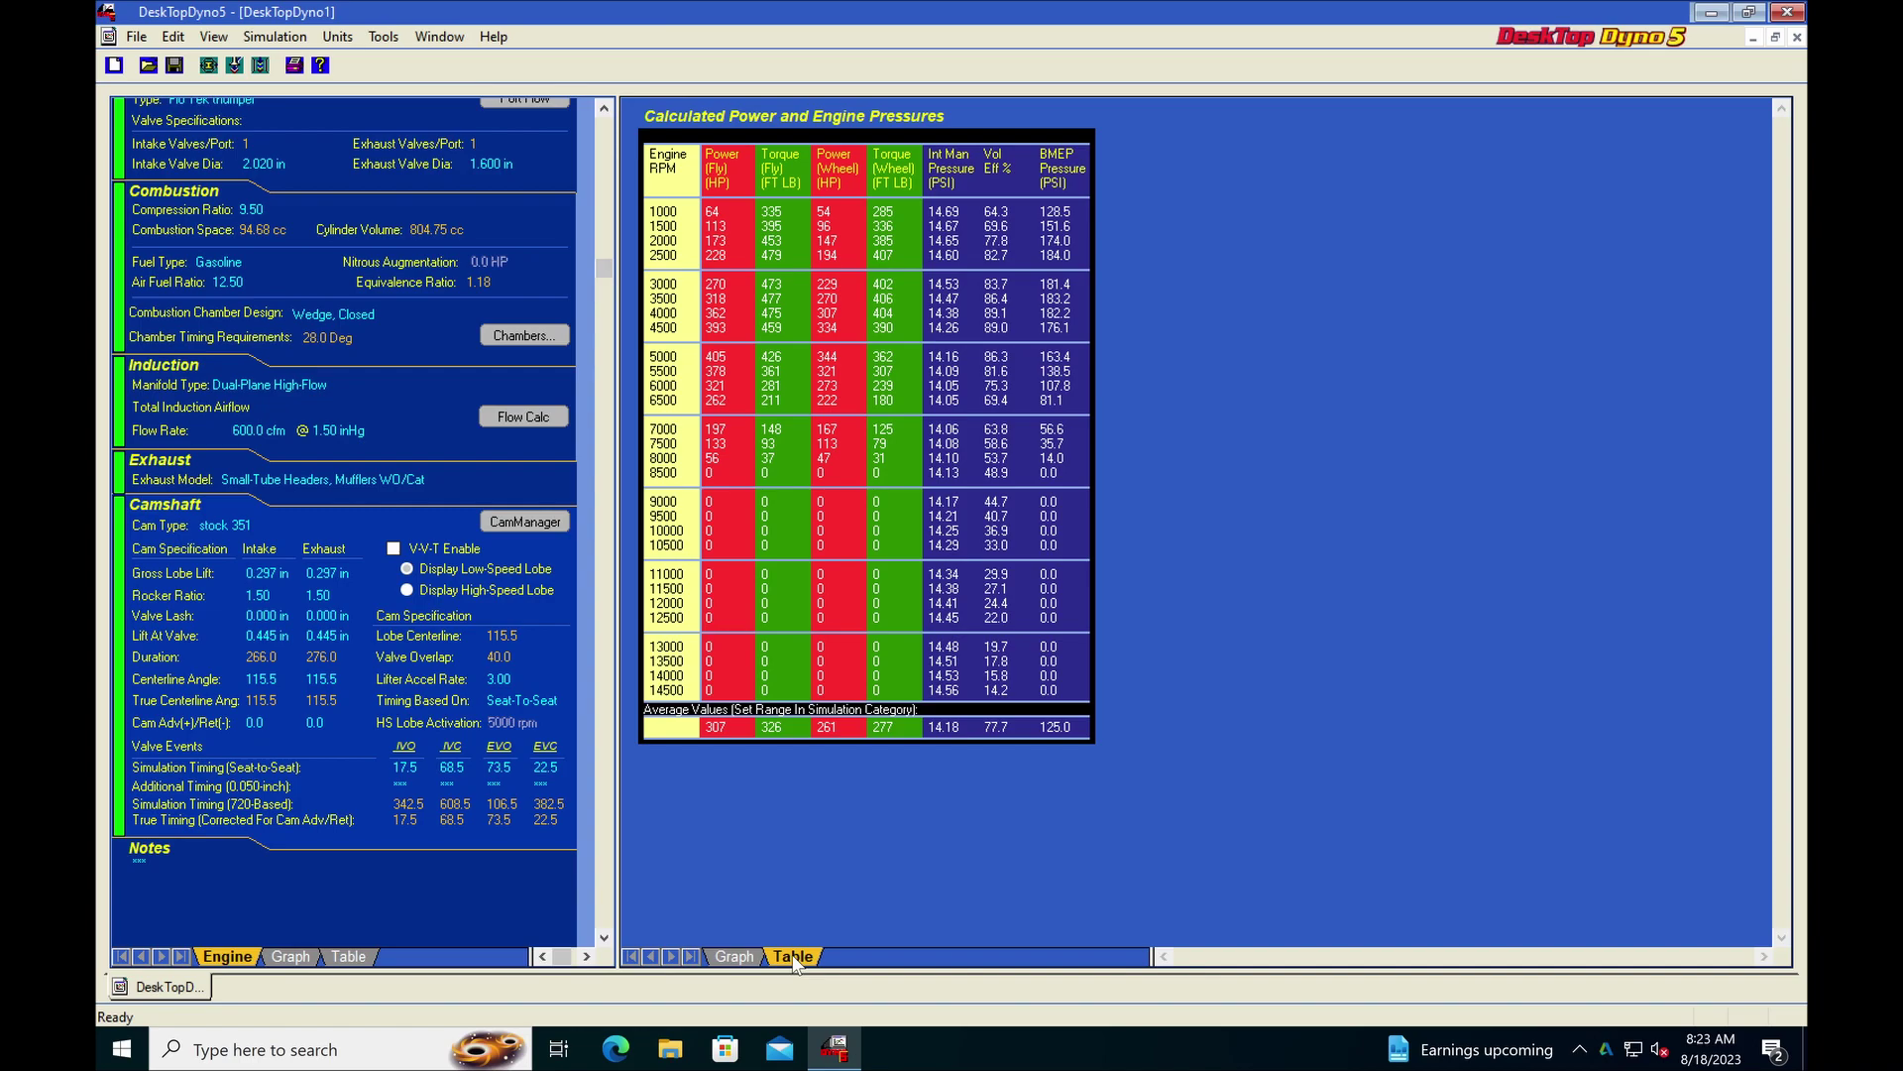
left_click(735, 956)
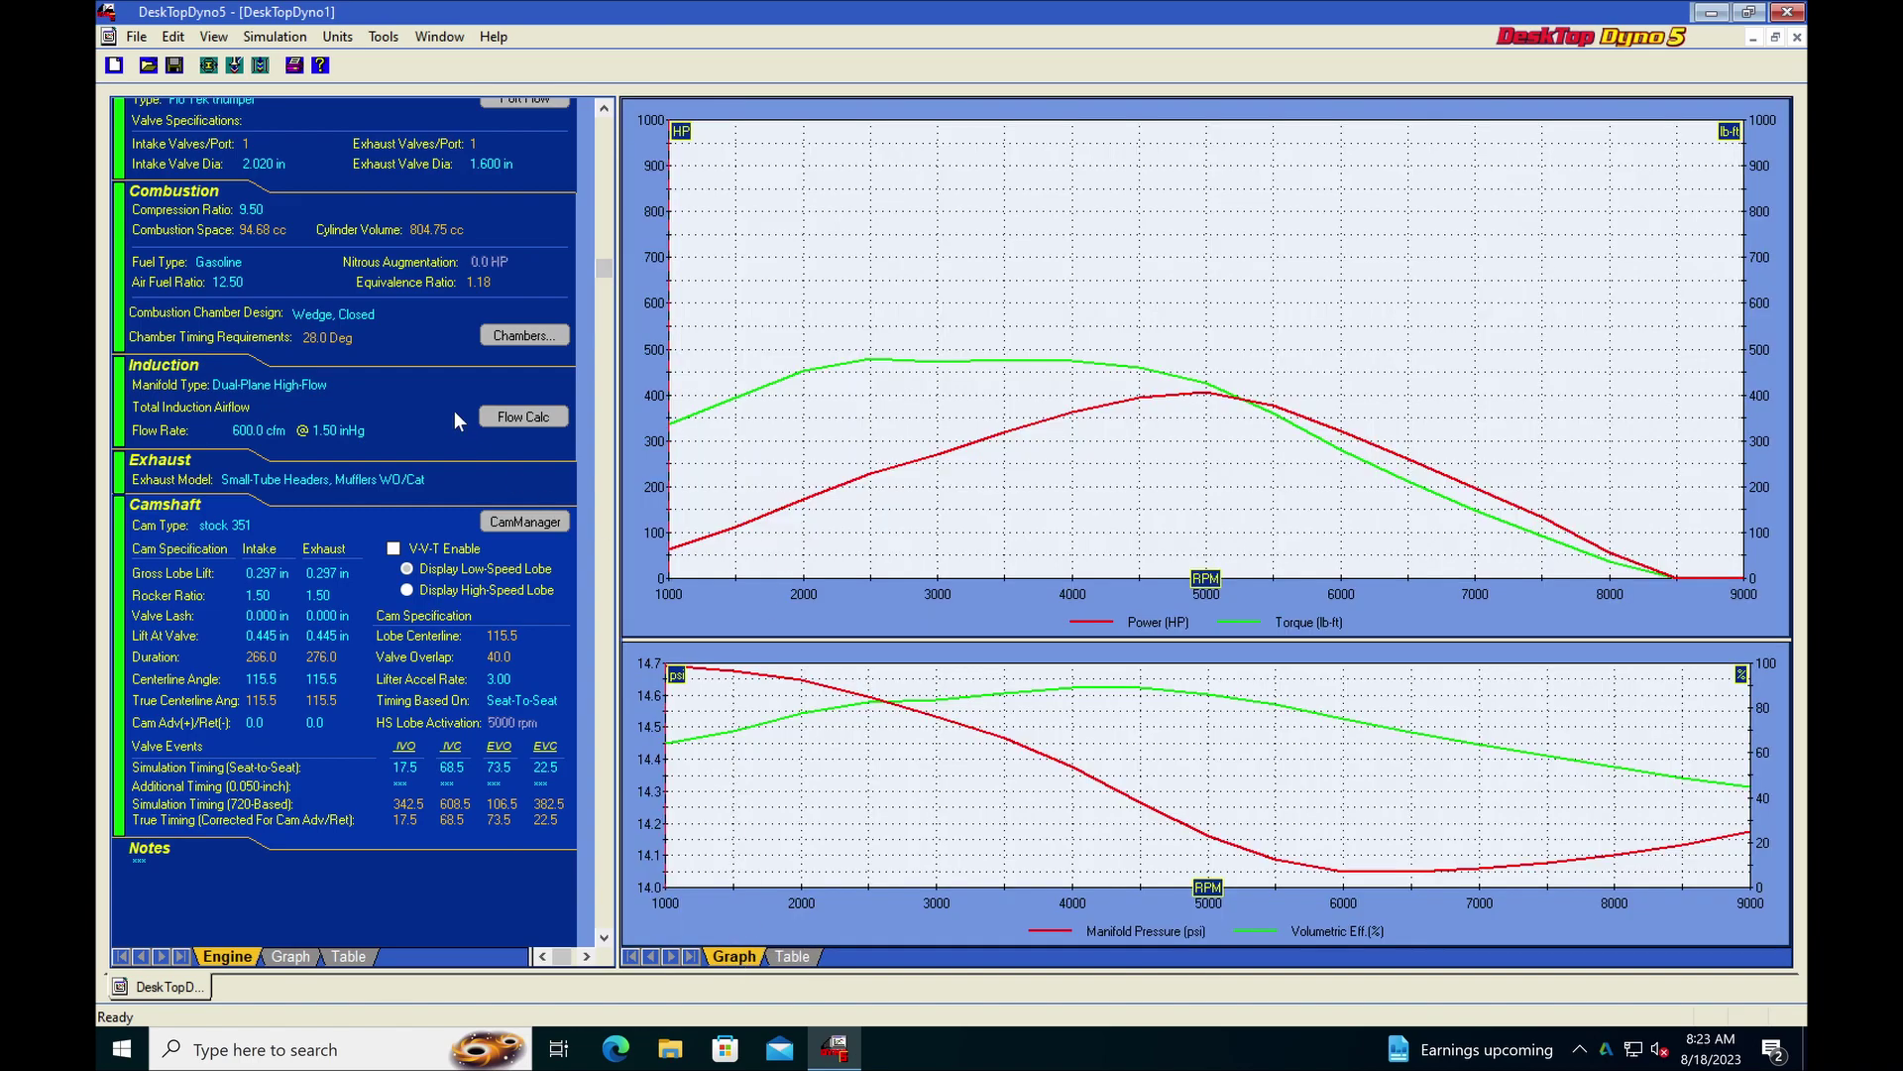
left_click(264, 209)
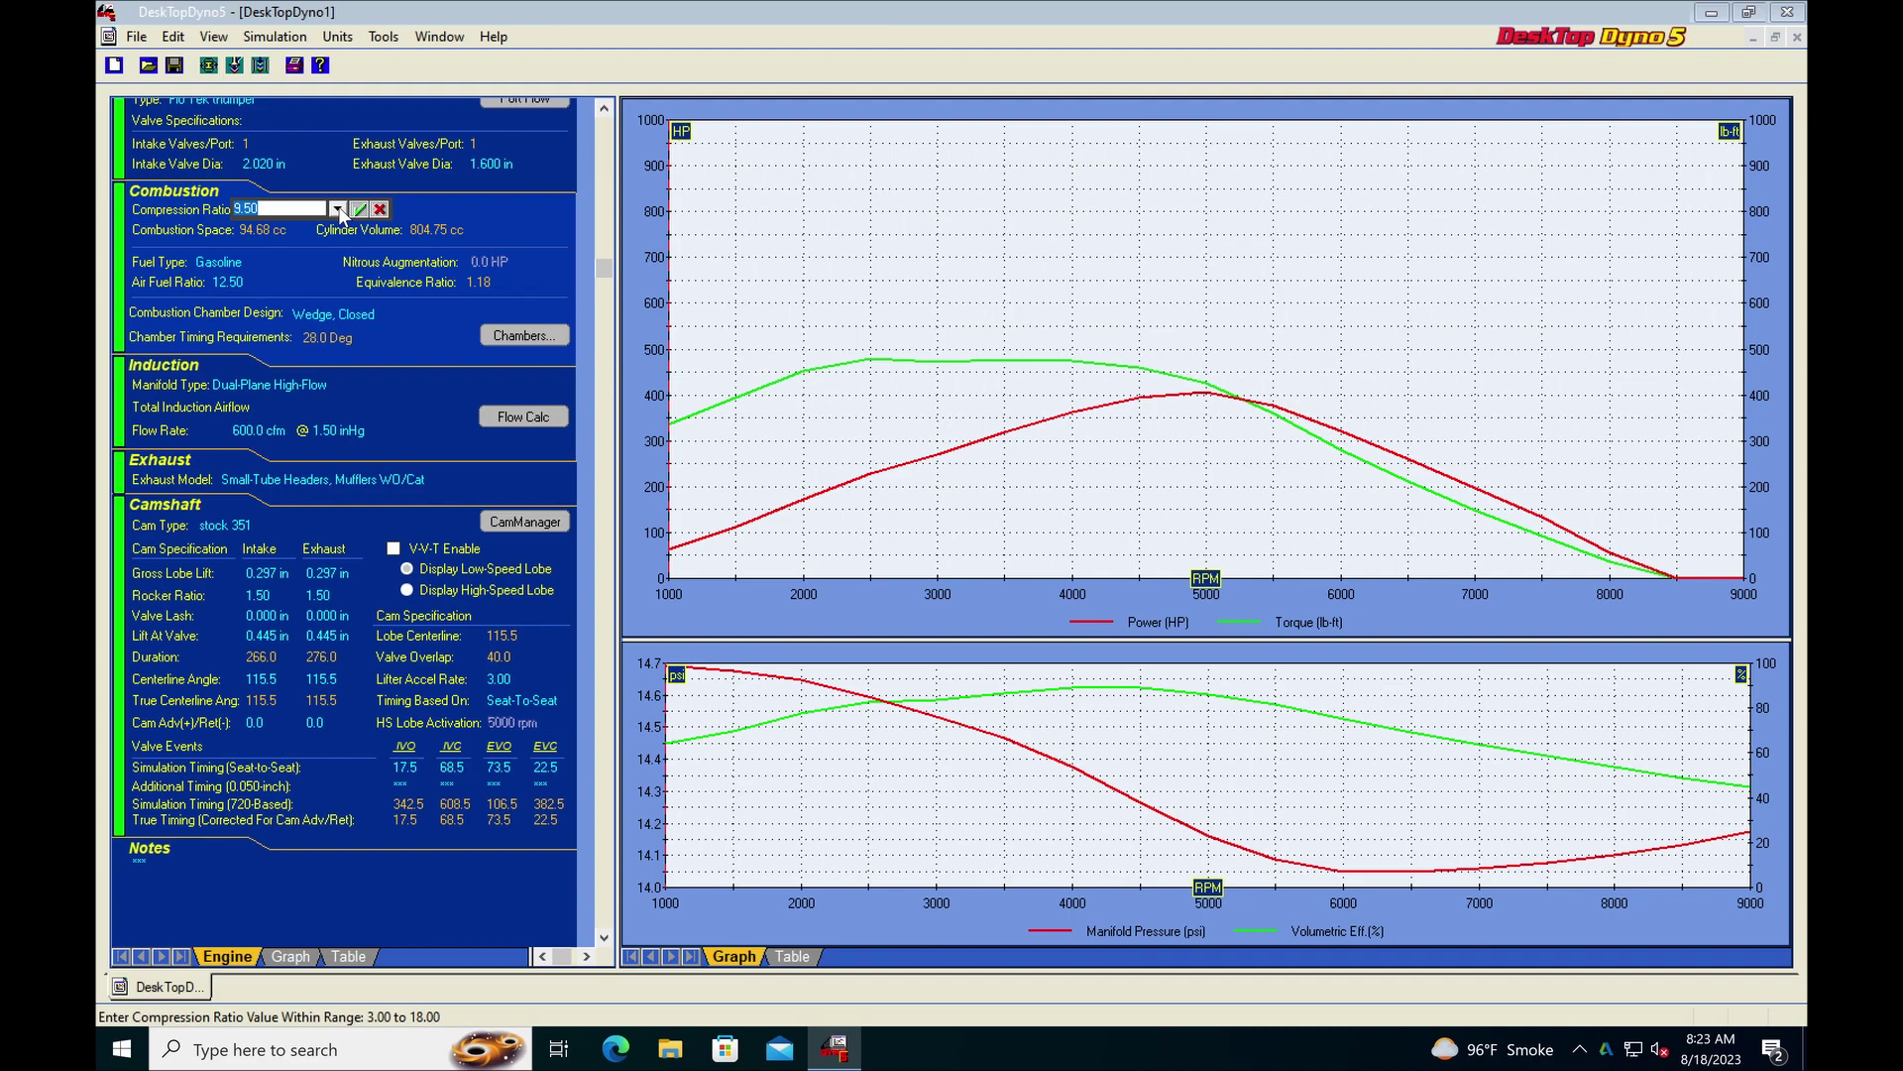
left_click(338, 208)
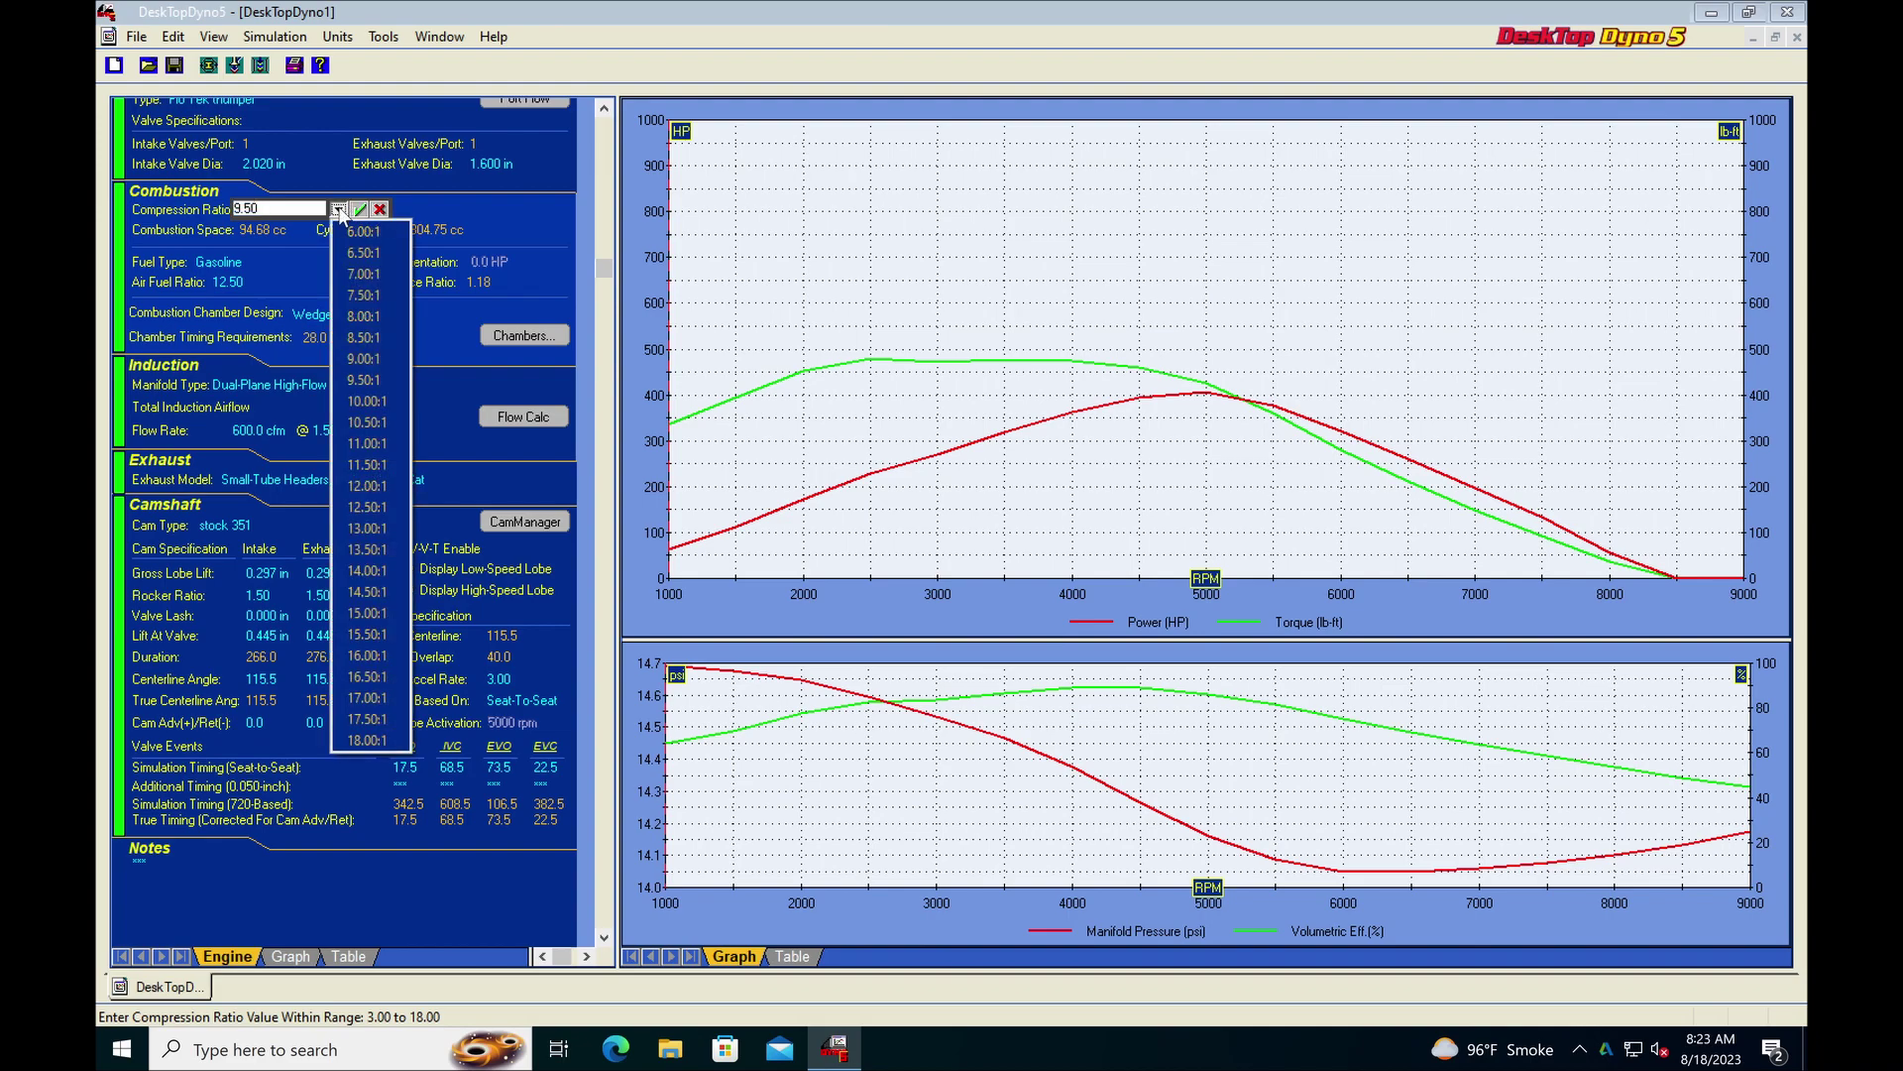
left_click(349, 316)
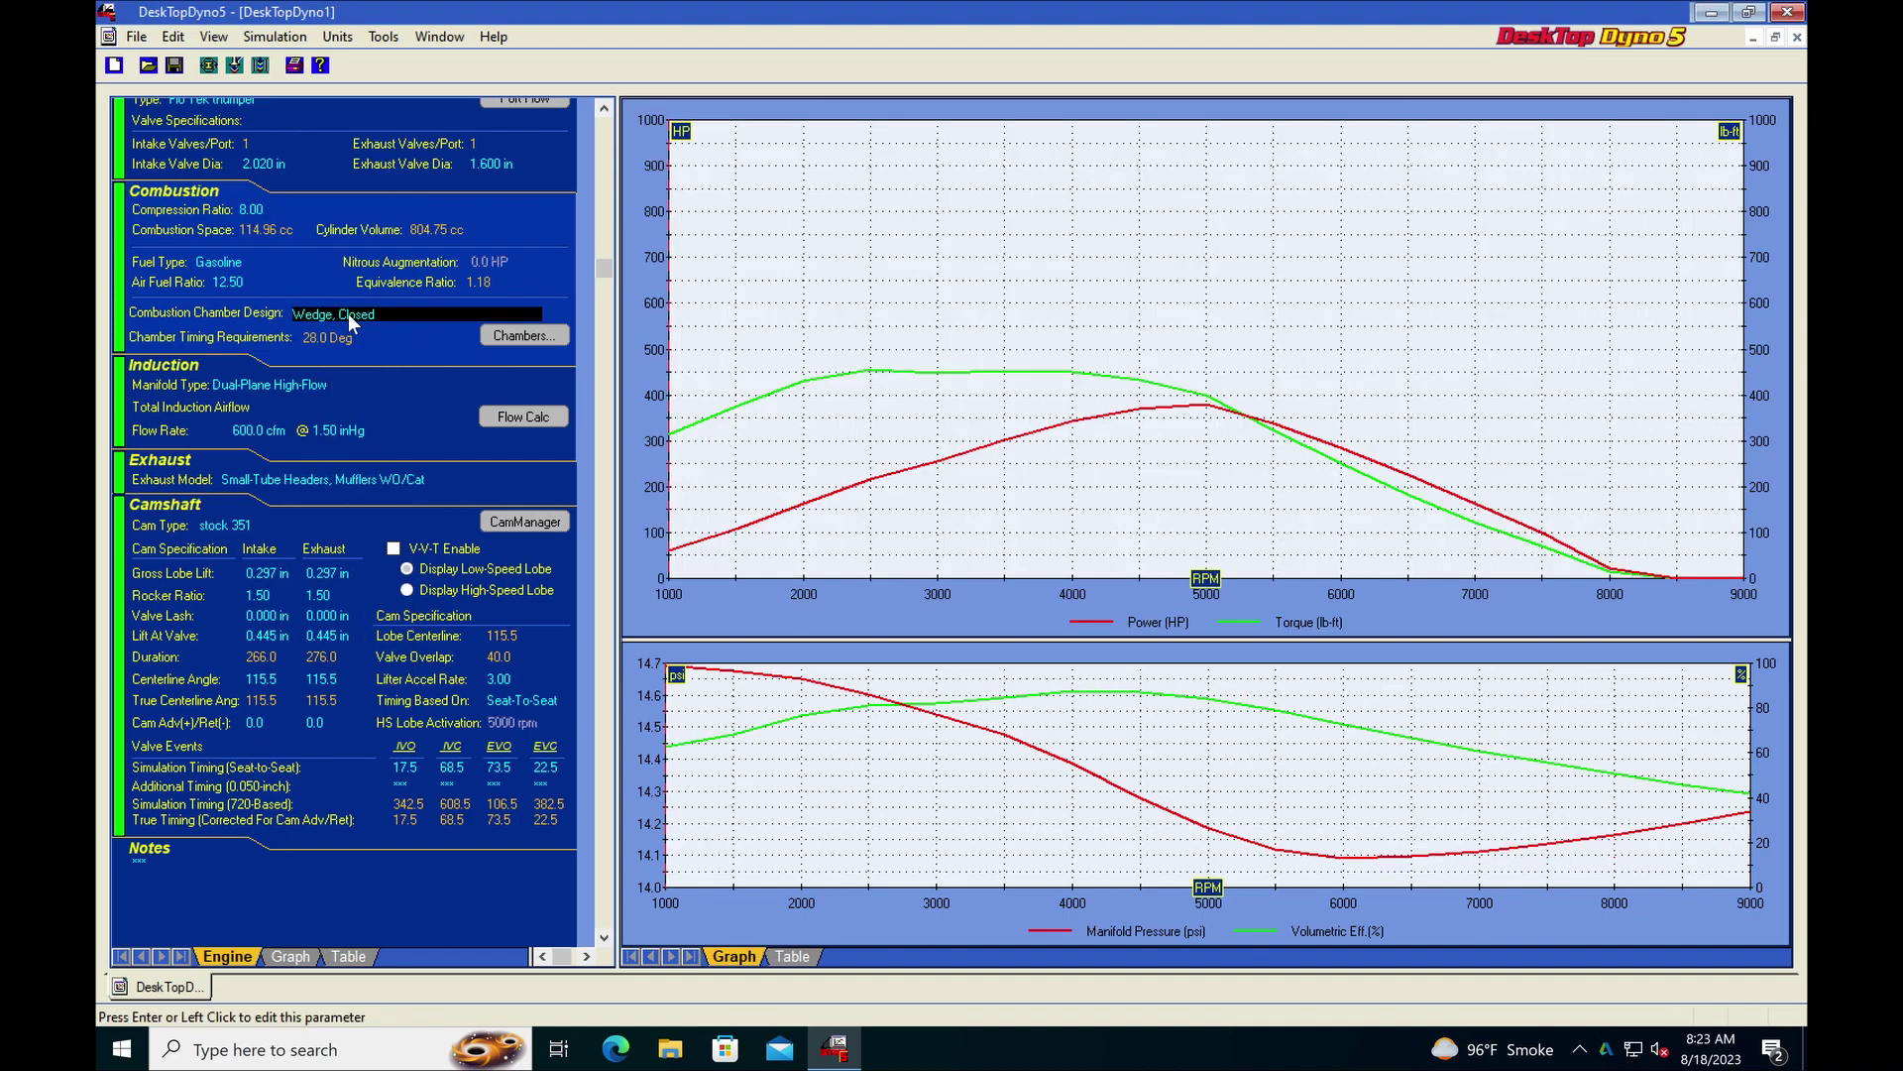
left_click(254, 209)
left_click(338, 209)
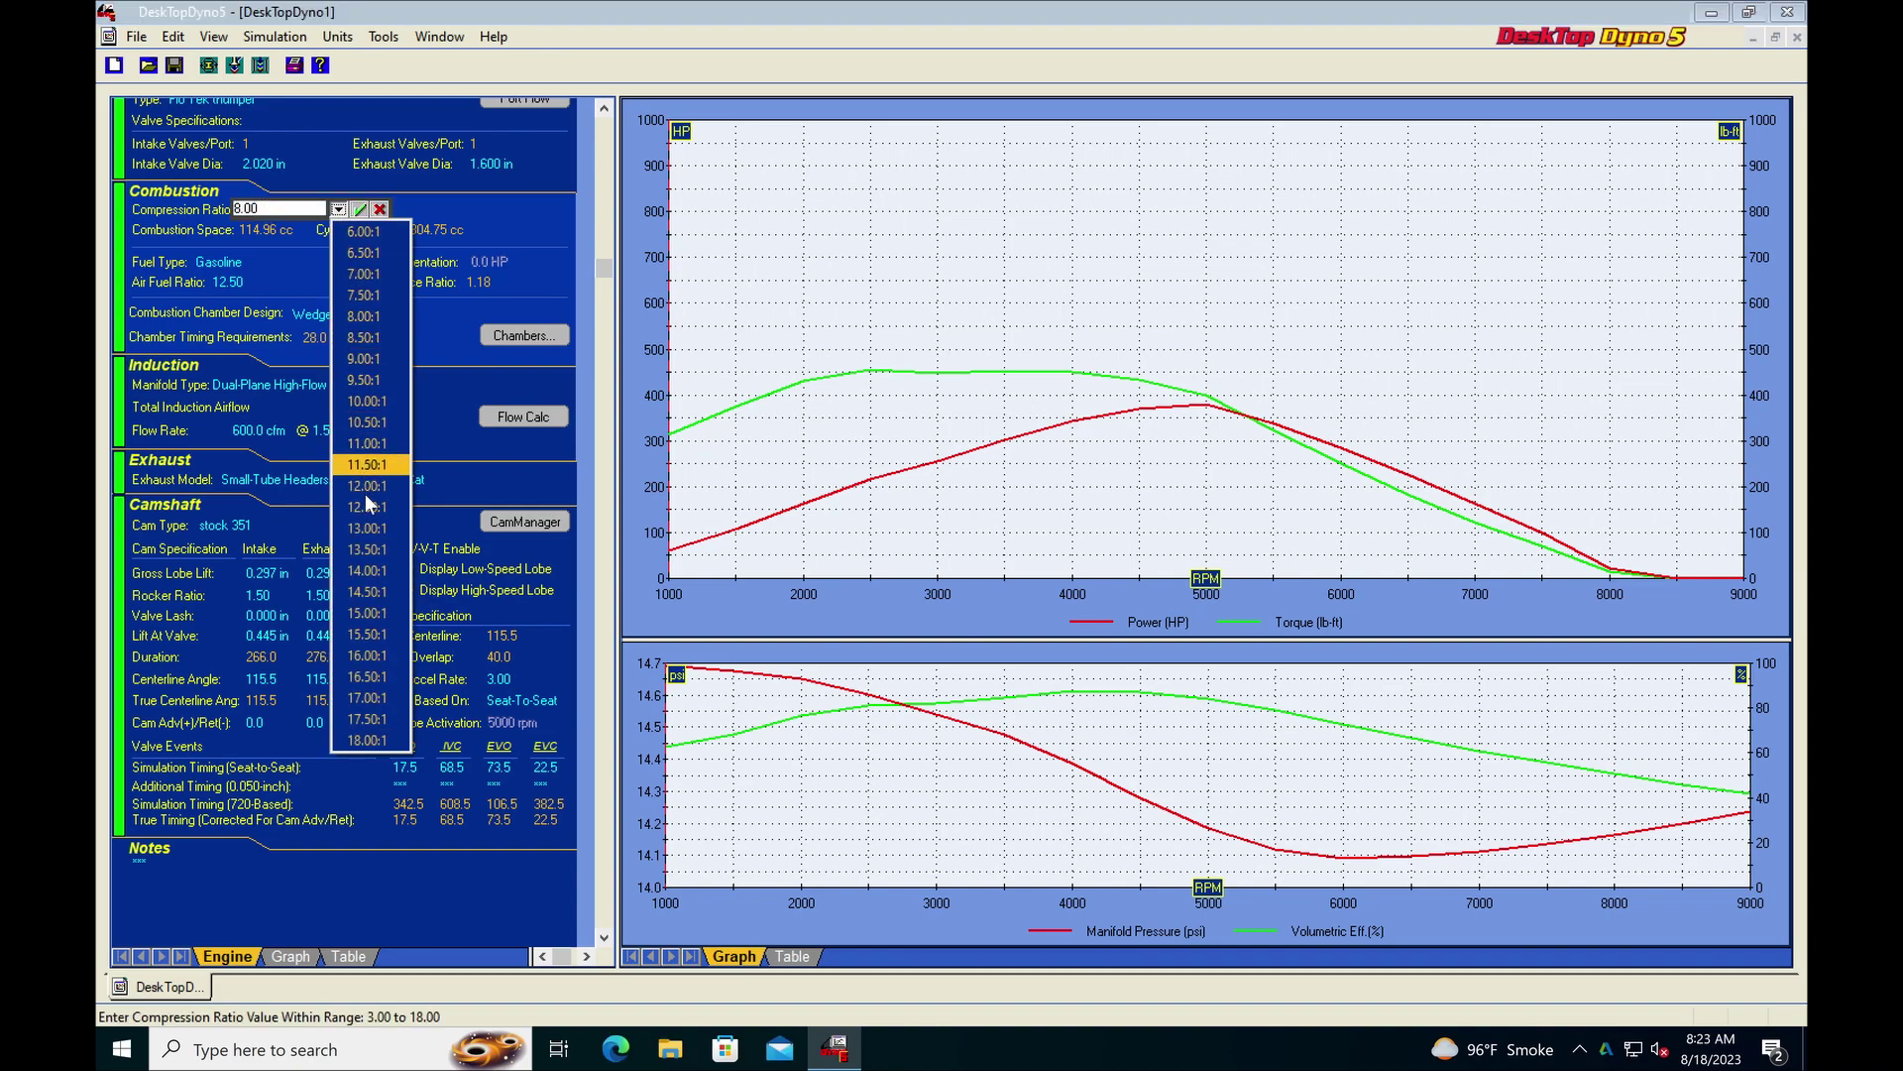
left_click(357, 572)
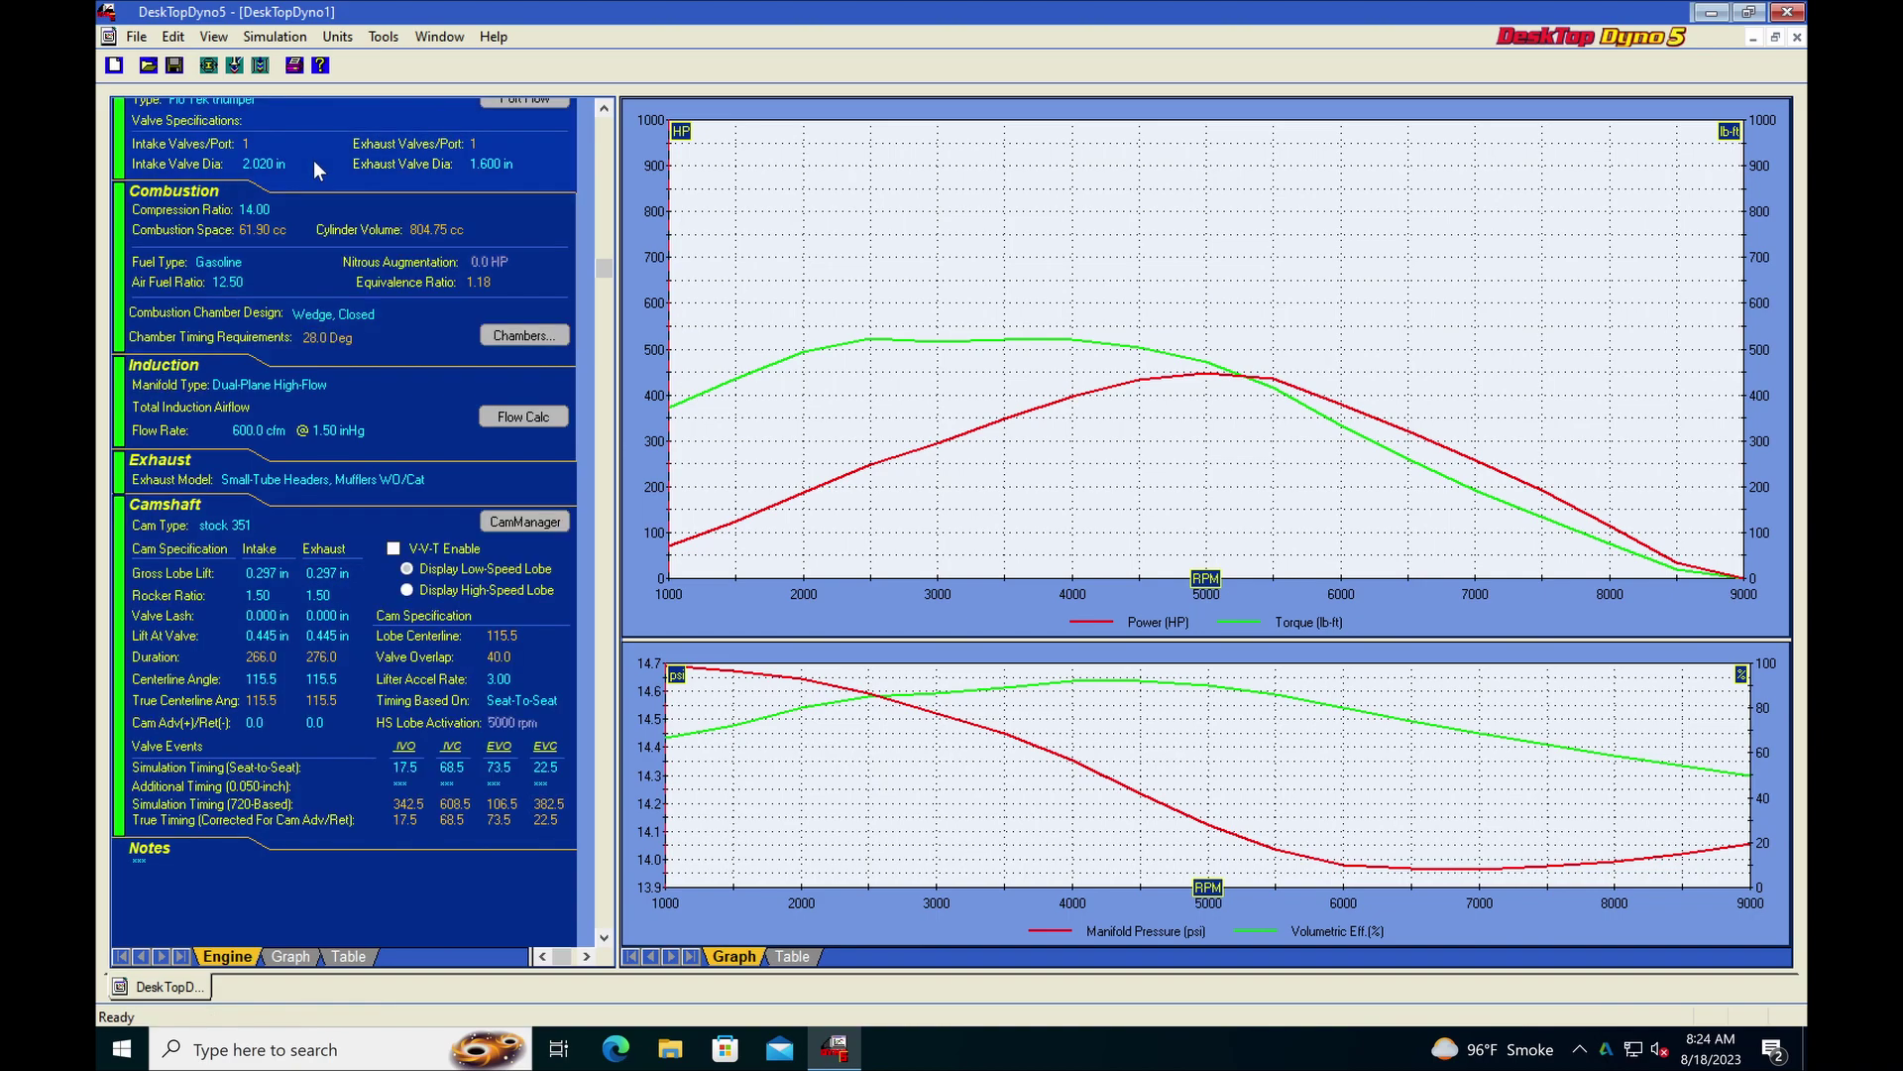
left_click(272, 208)
left_click(337, 208)
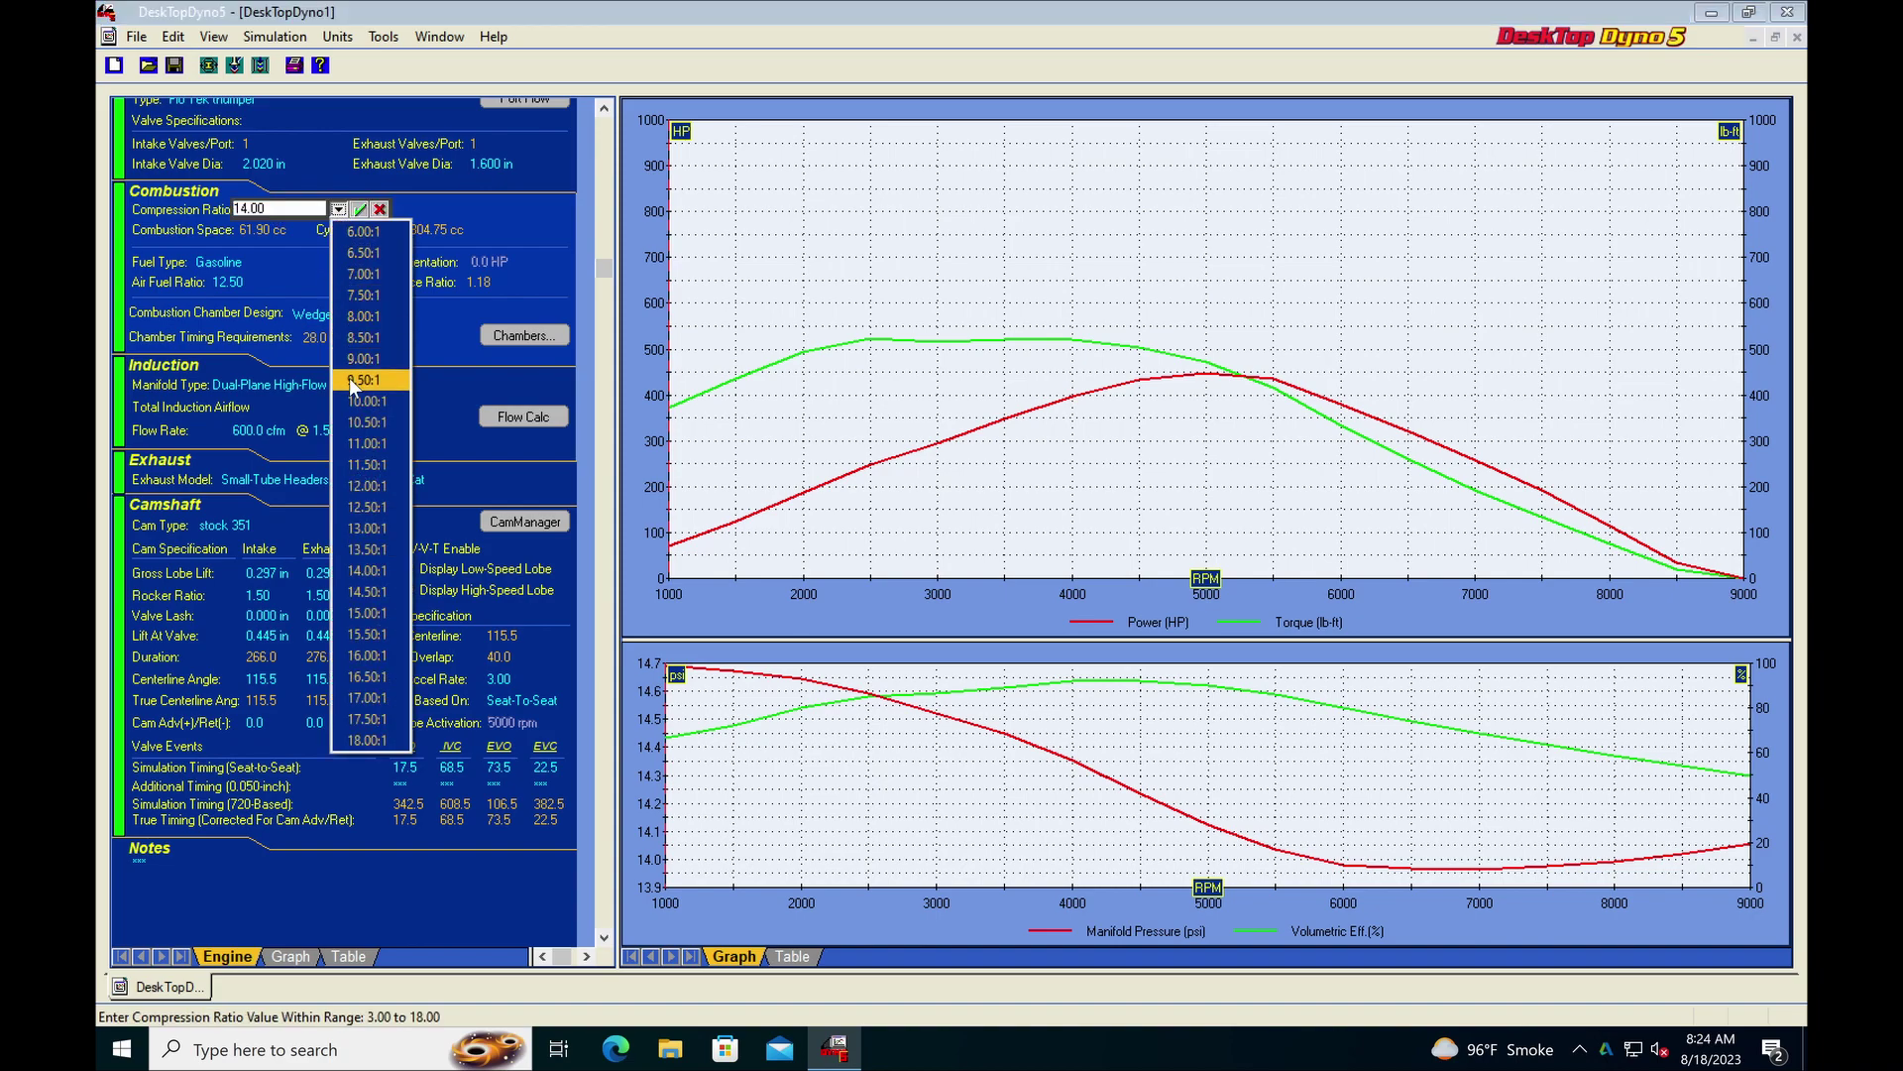
left_click(352, 382)
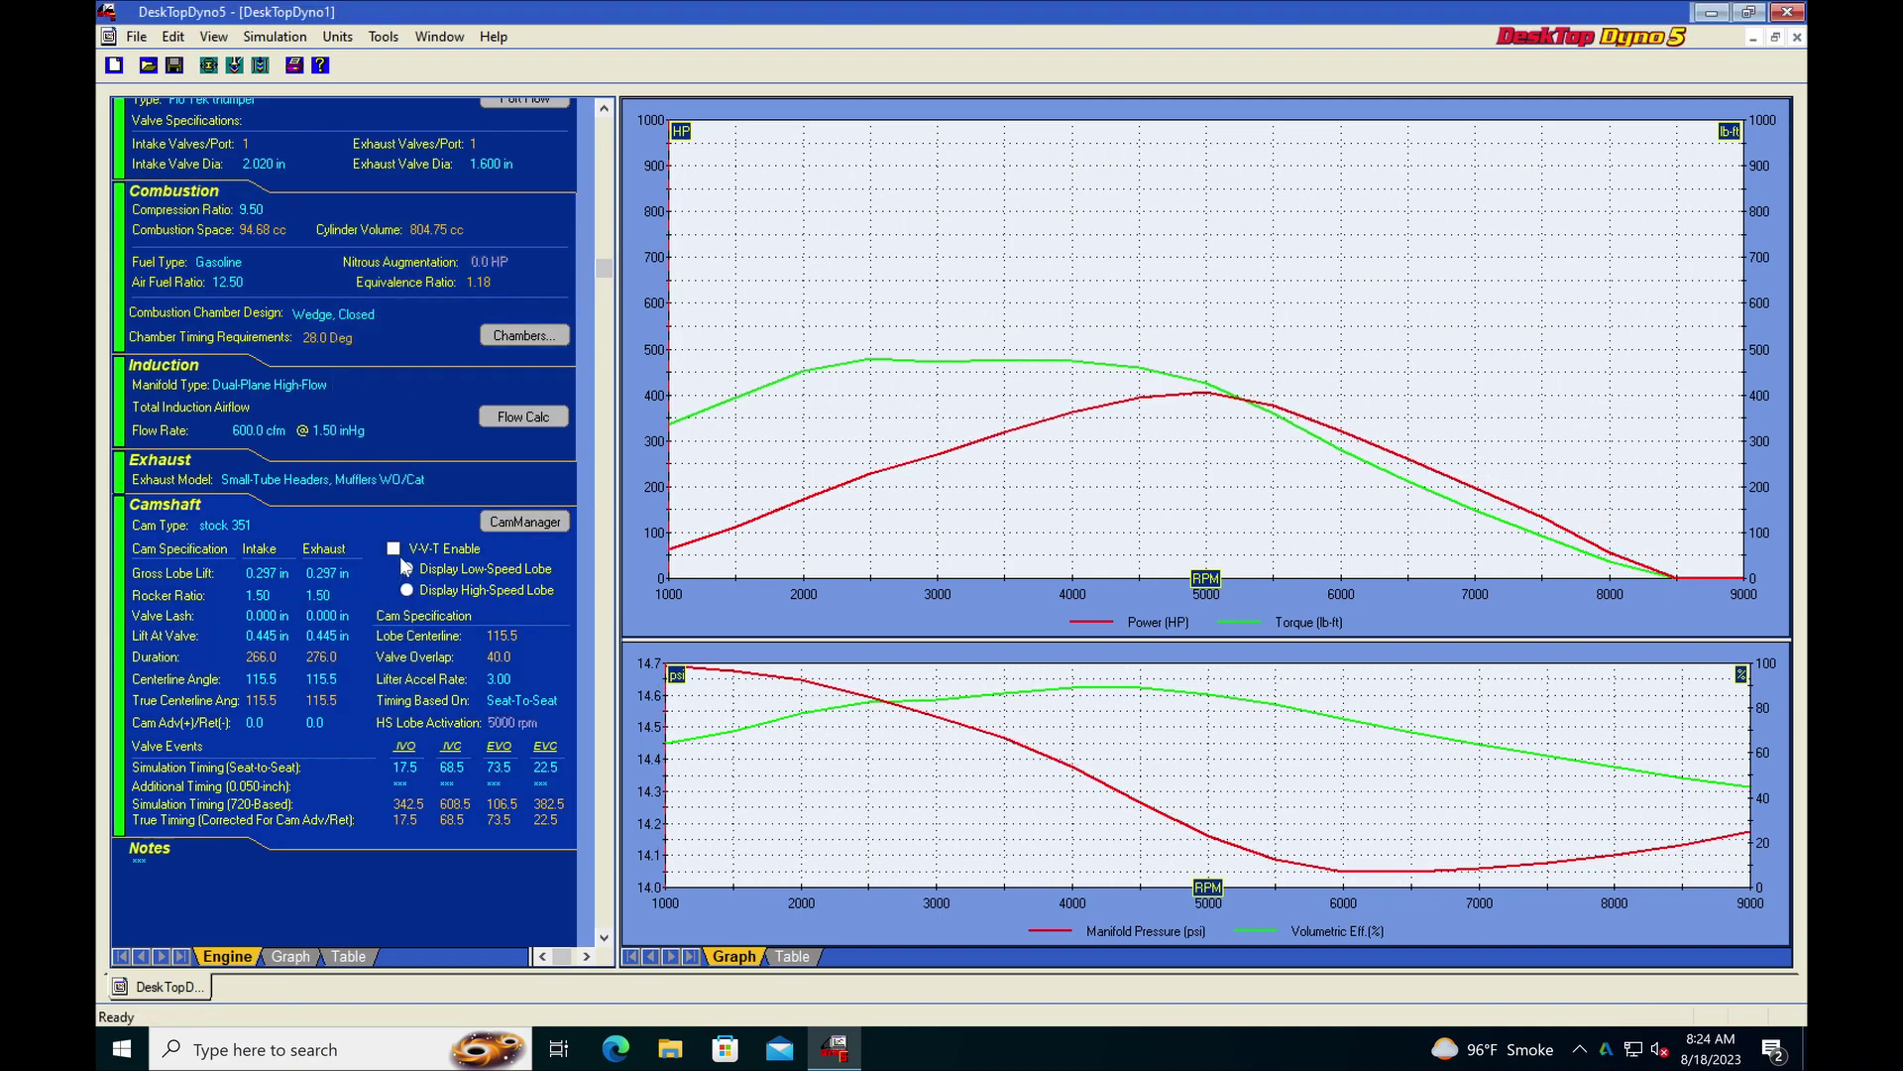
Load the 'trick flow' cam file from the Dyno2000 folder into CamManager.
left_click(508, 529)
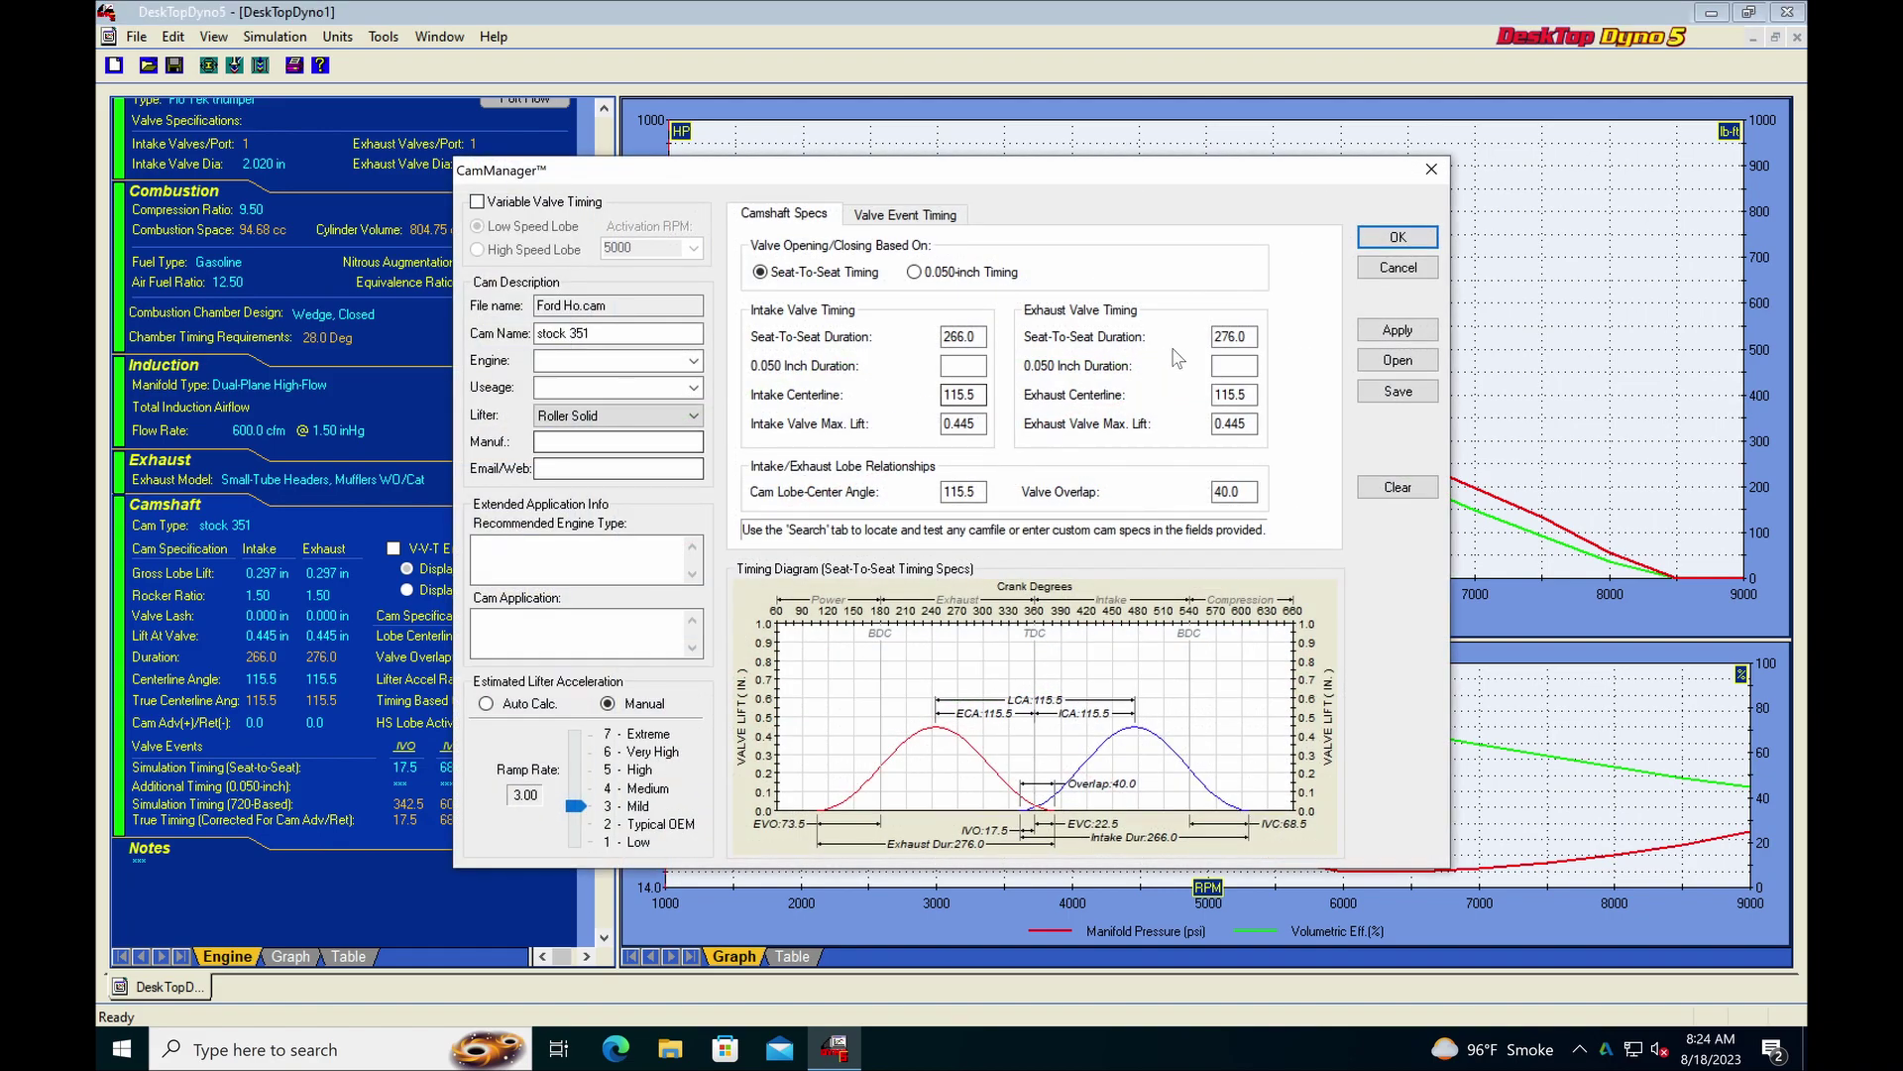
left_click(1398, 360)
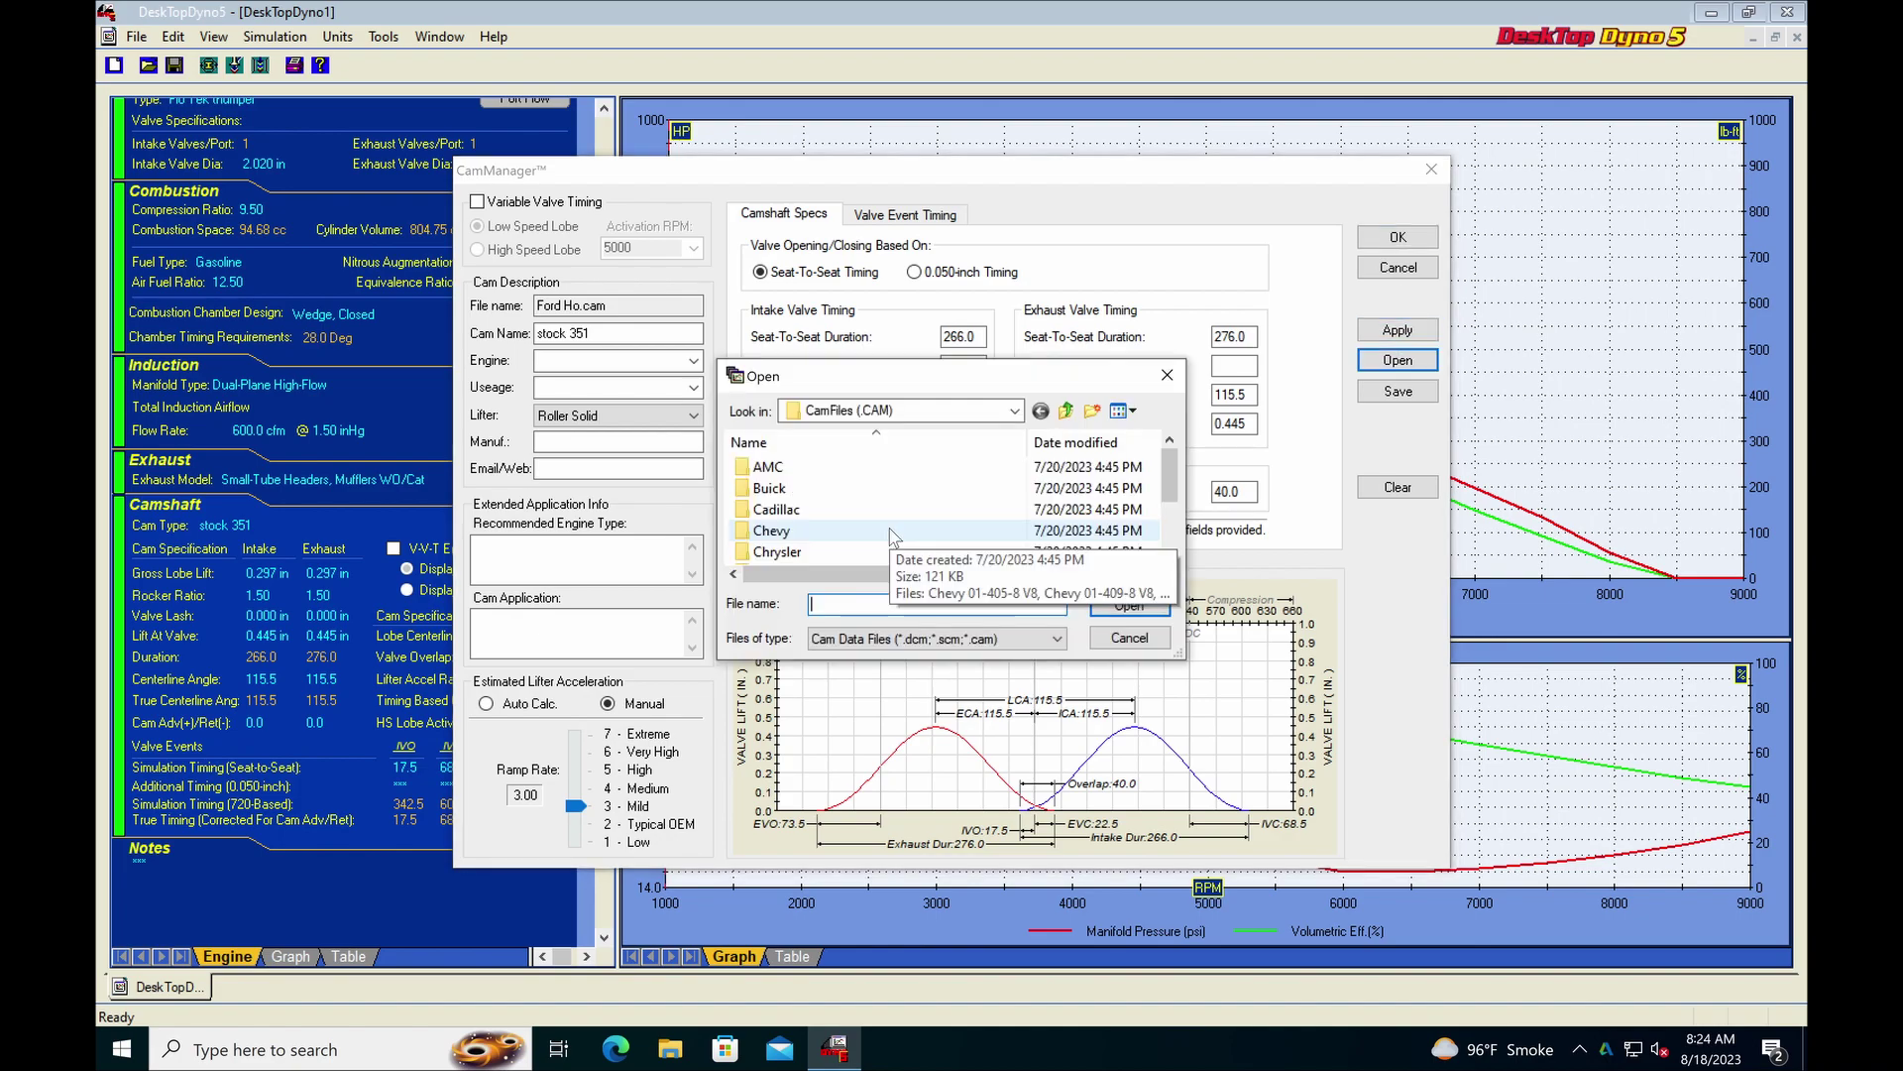
left_click(1015, 410)
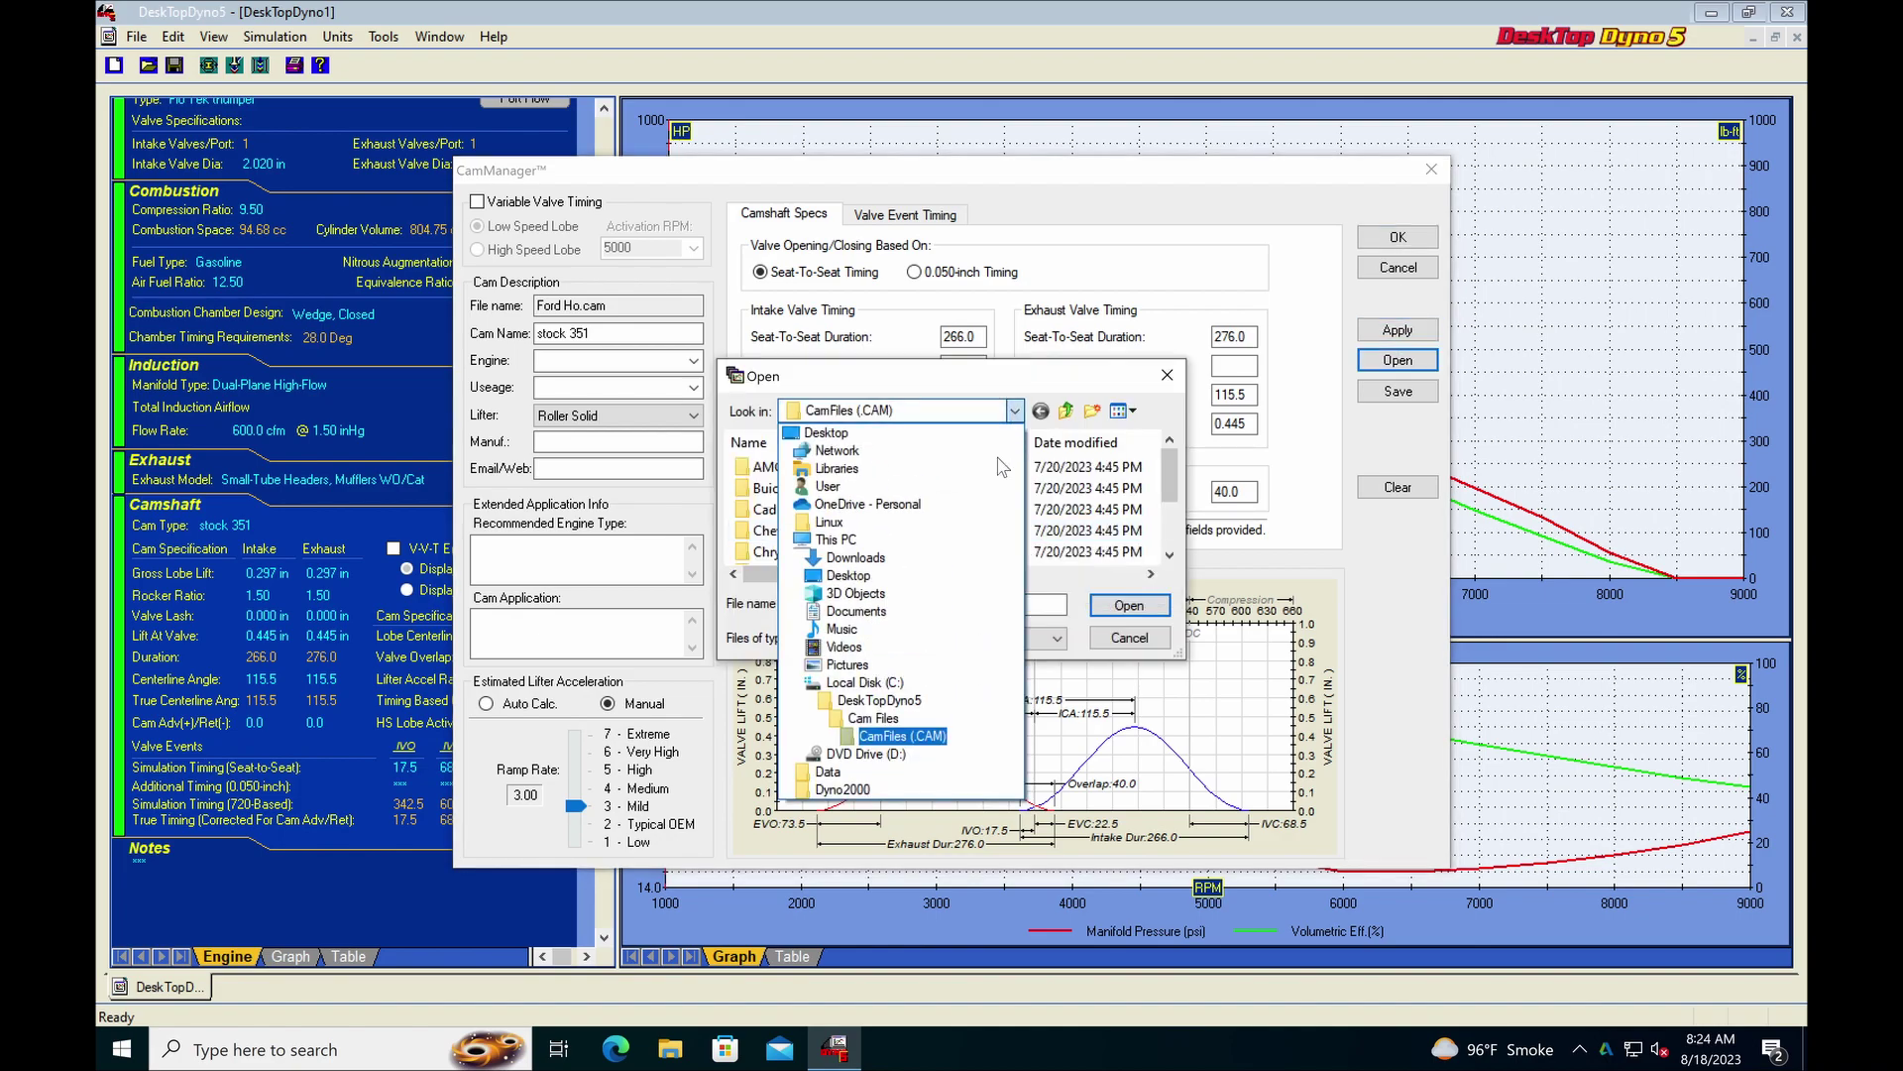
left_click(836, 796)
scroll(907, 518, "down", 5)
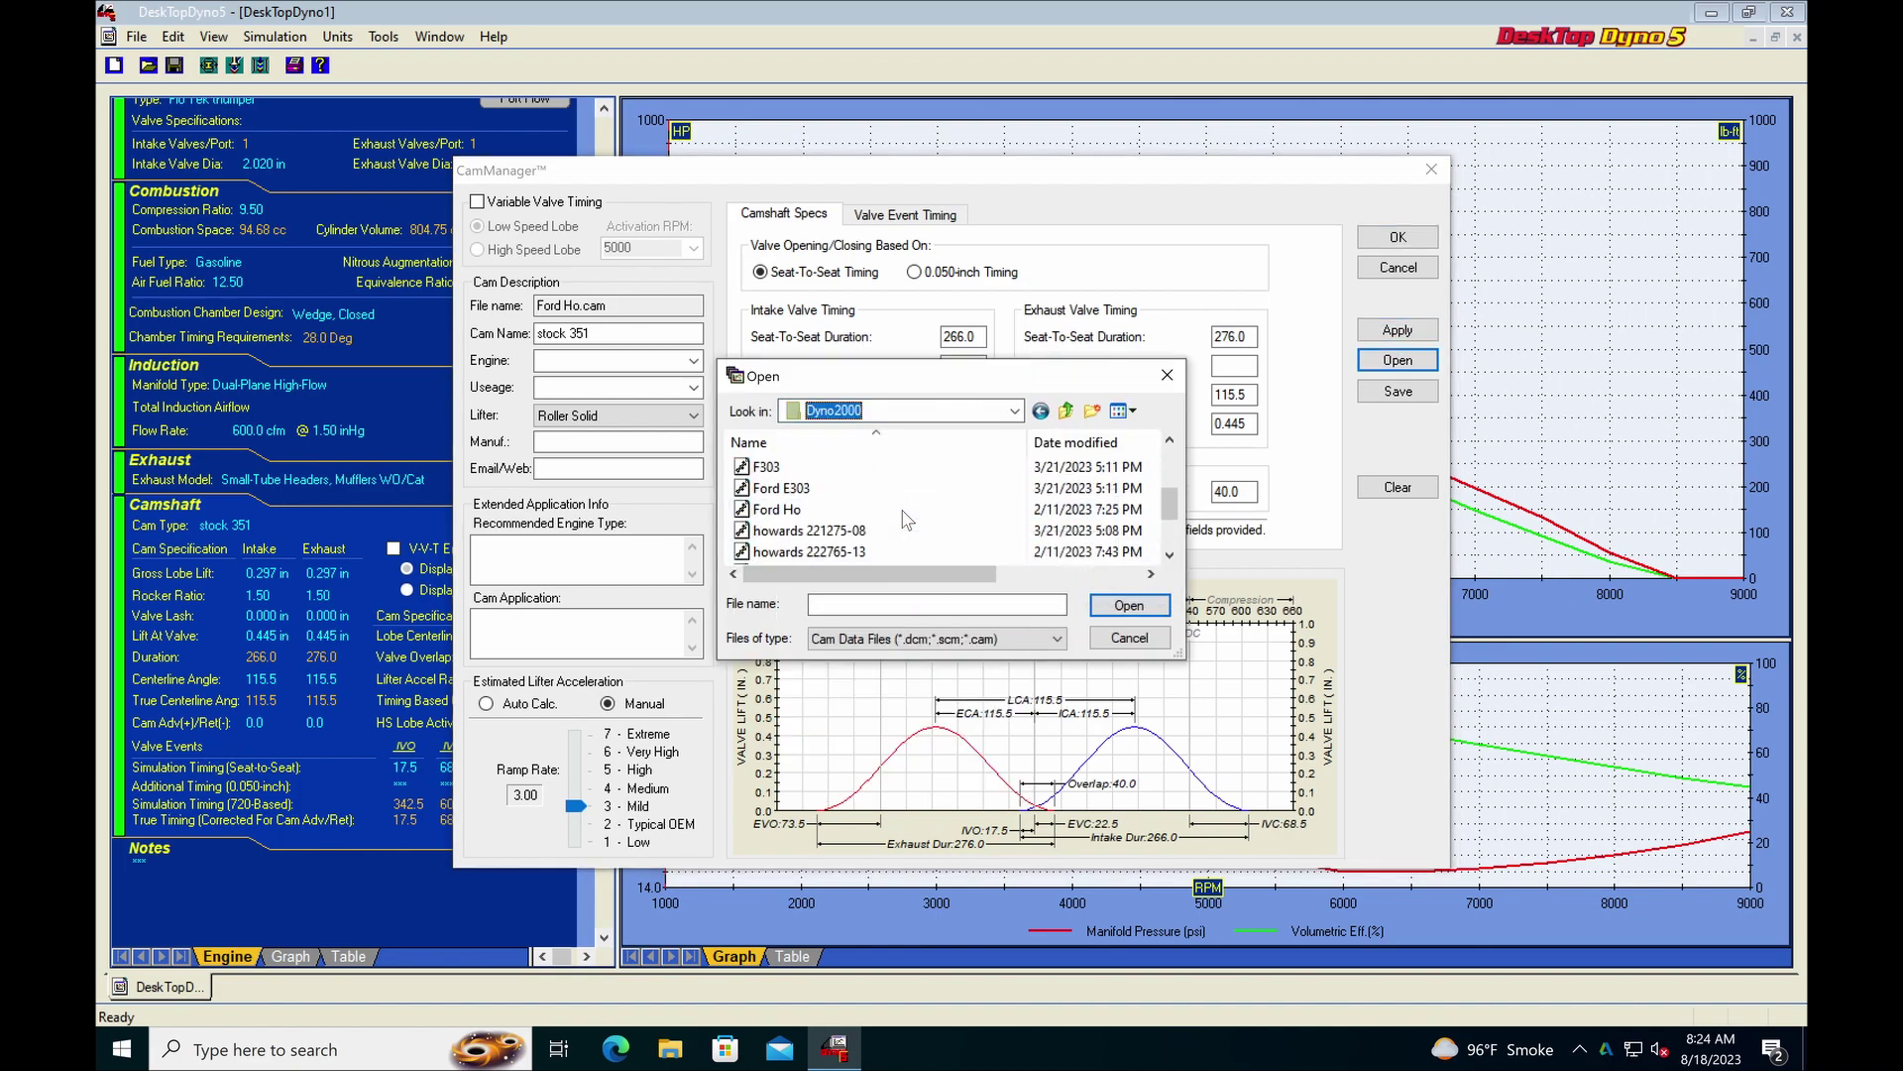
scroll(907, 518, "down", 1)
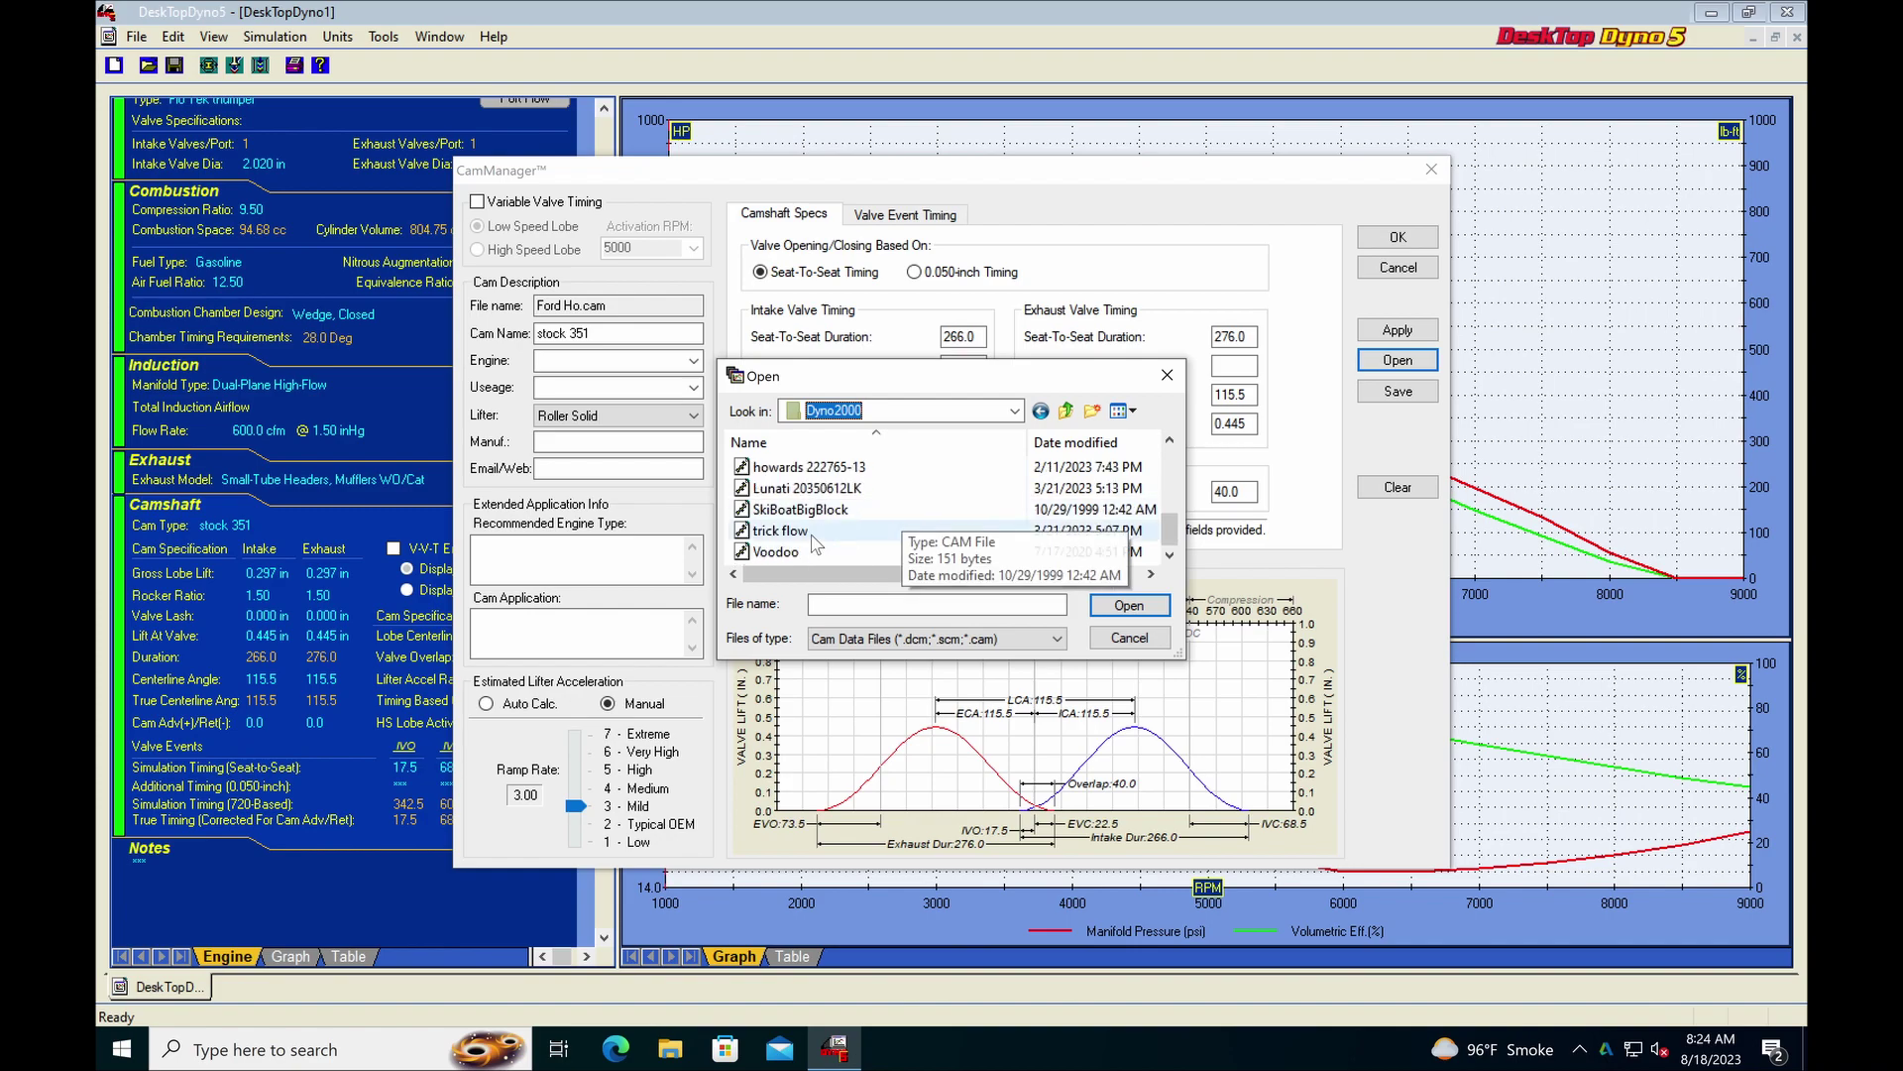
left_click(780, 531)
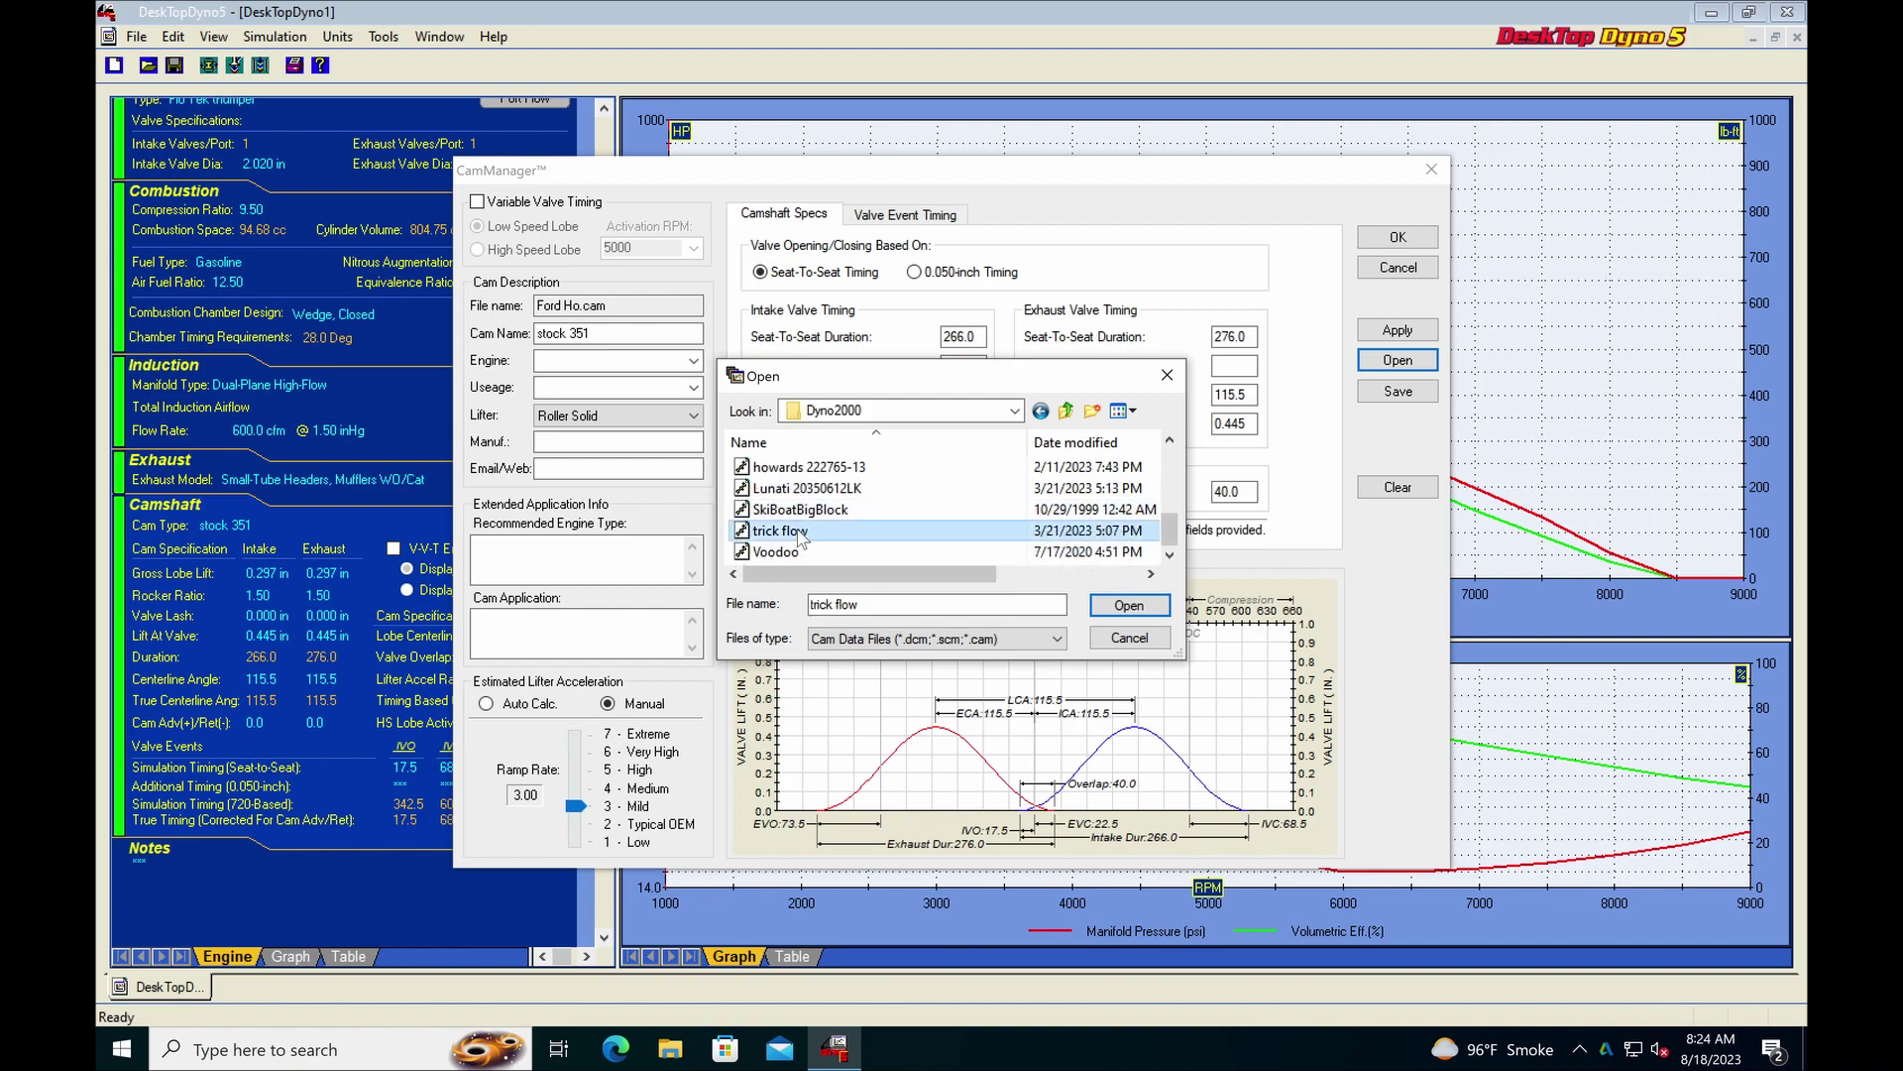
left_click(1129, 608)
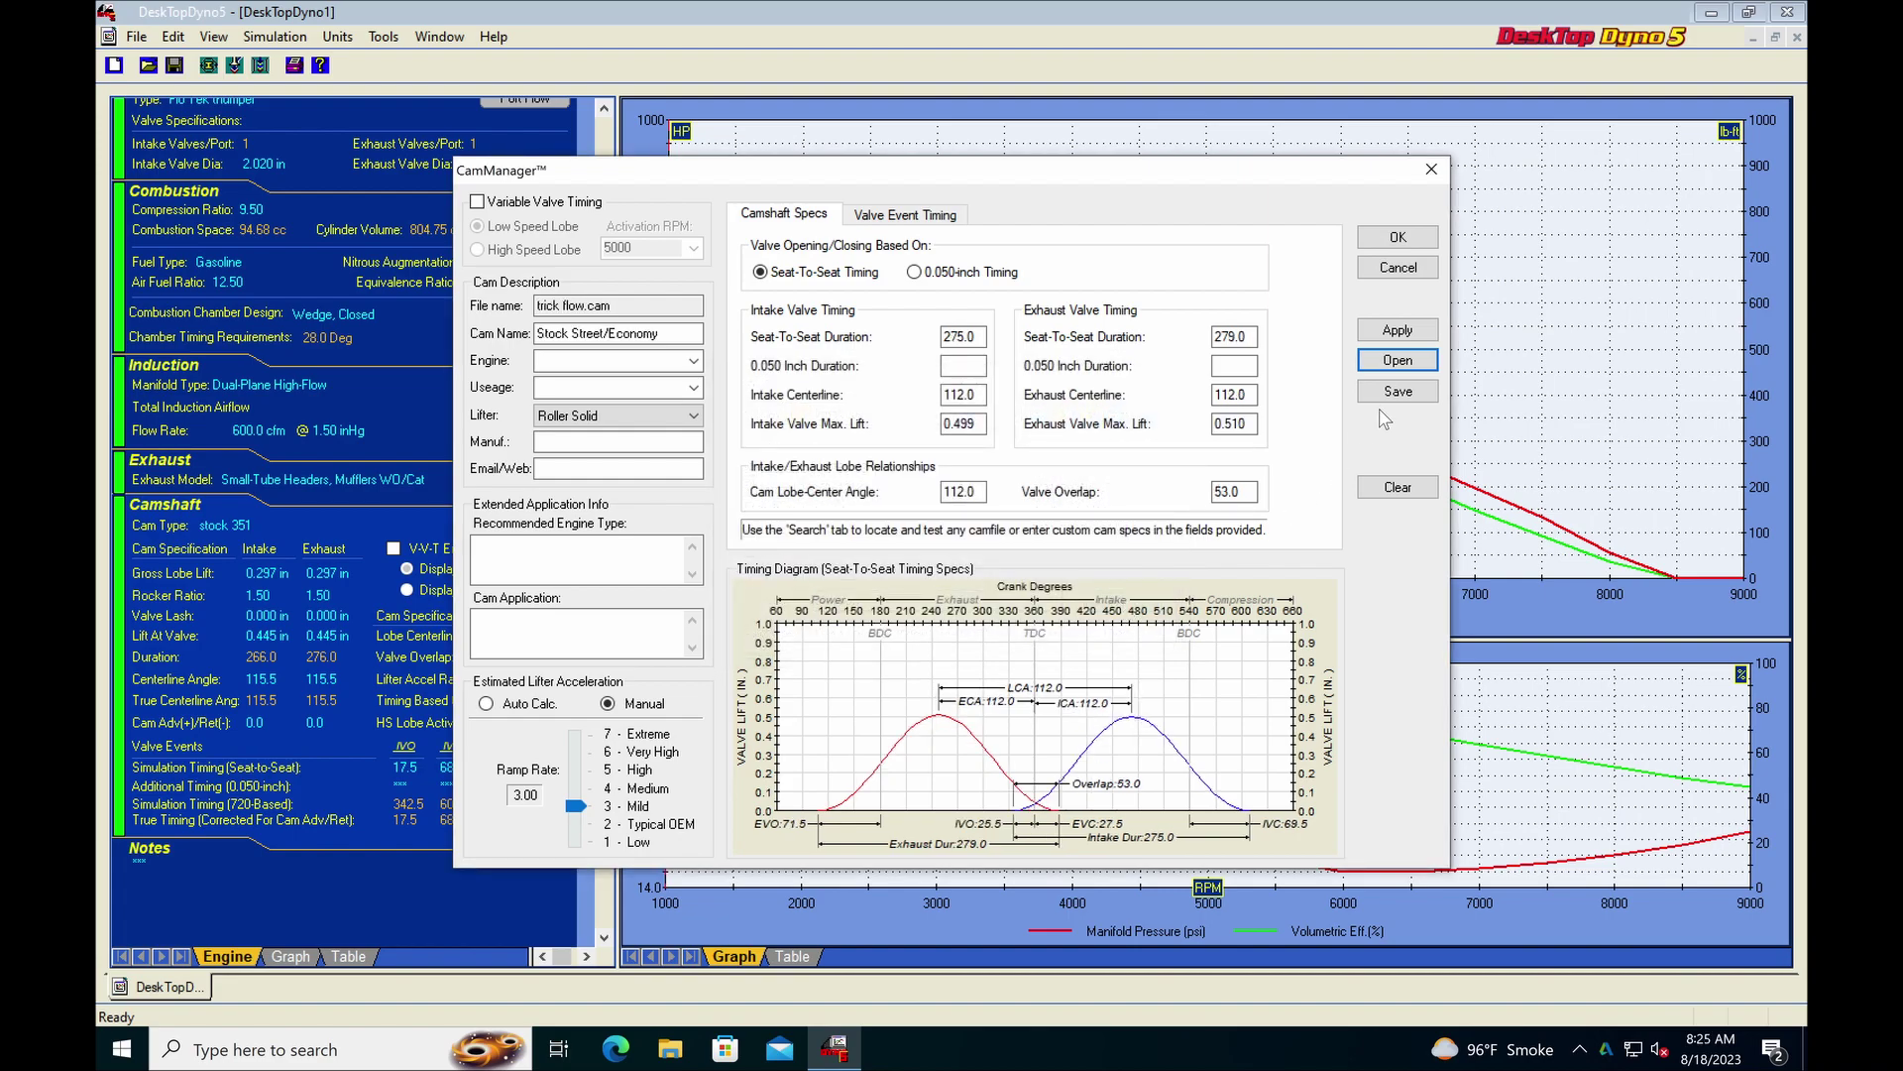
Apply the trick flow cam, keeping the existing rocker ratio and valve lash.
left_click(1398, 330)
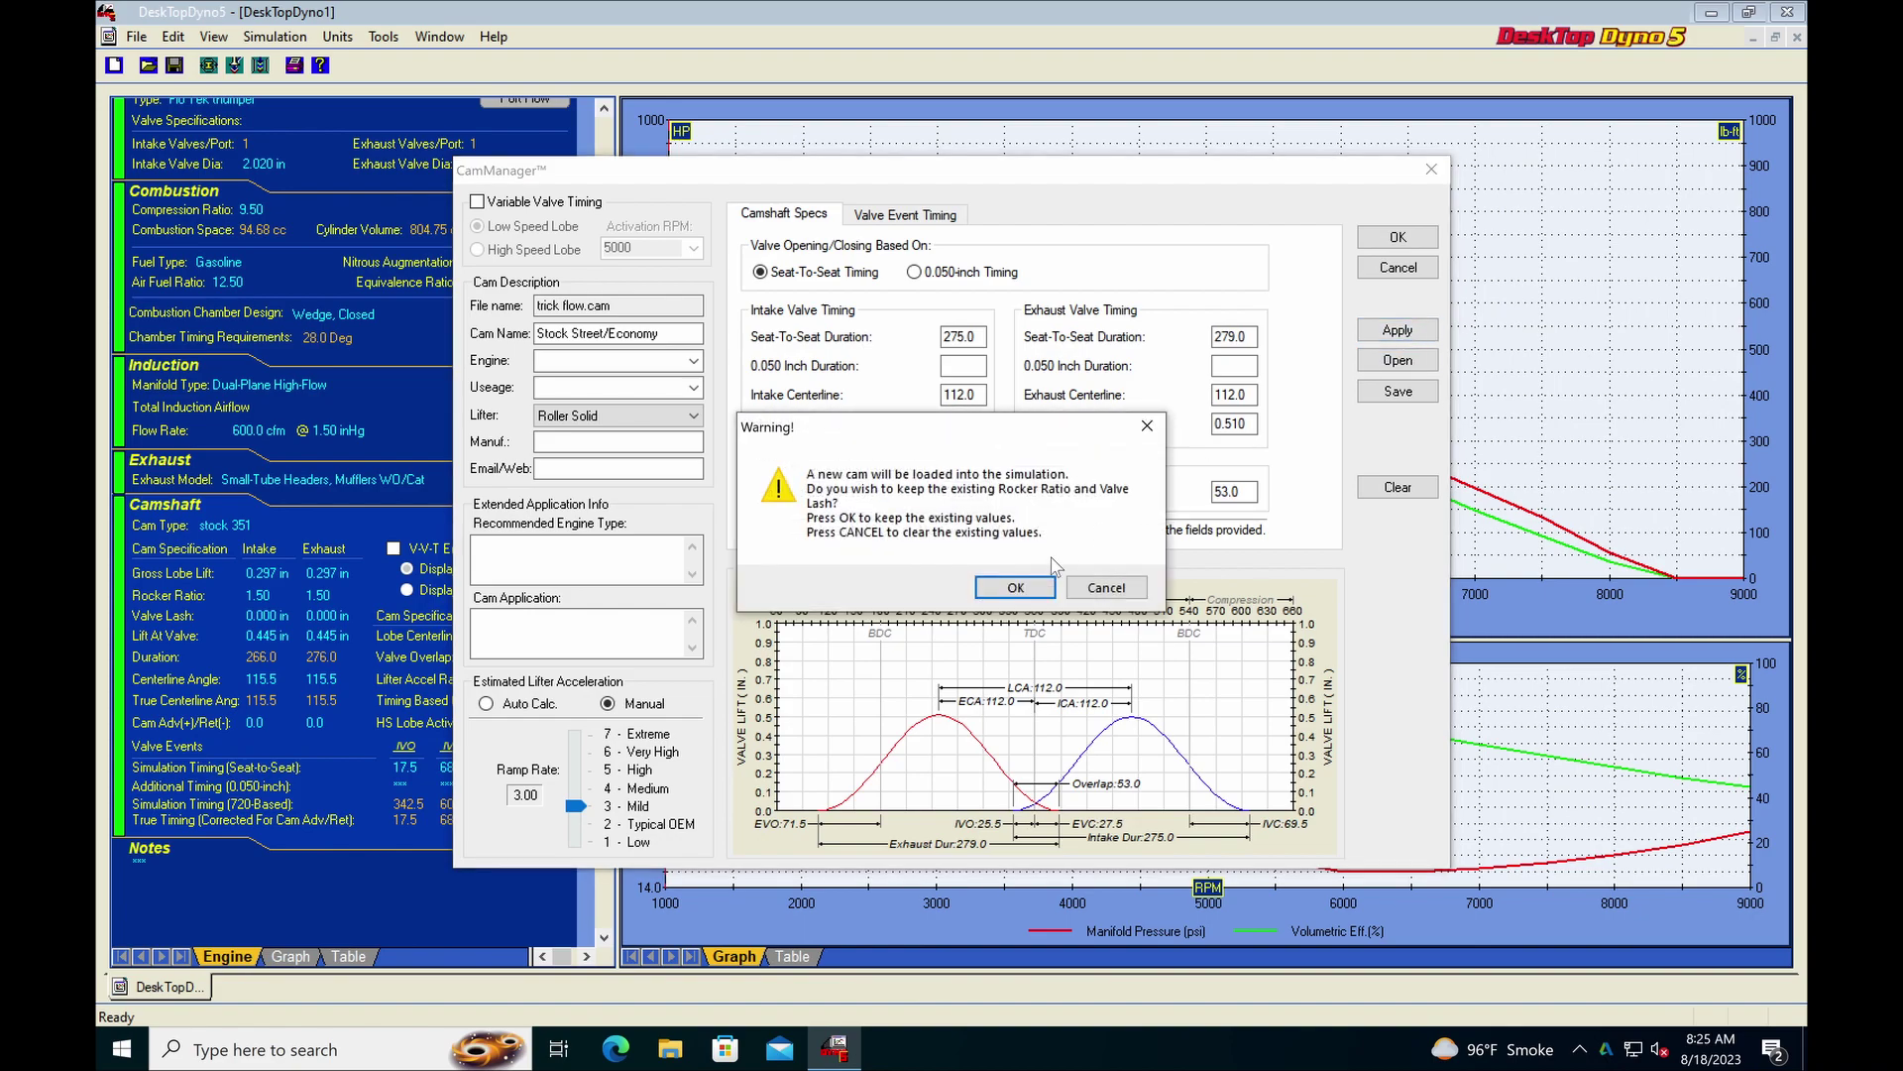
left_click(1029, 587)
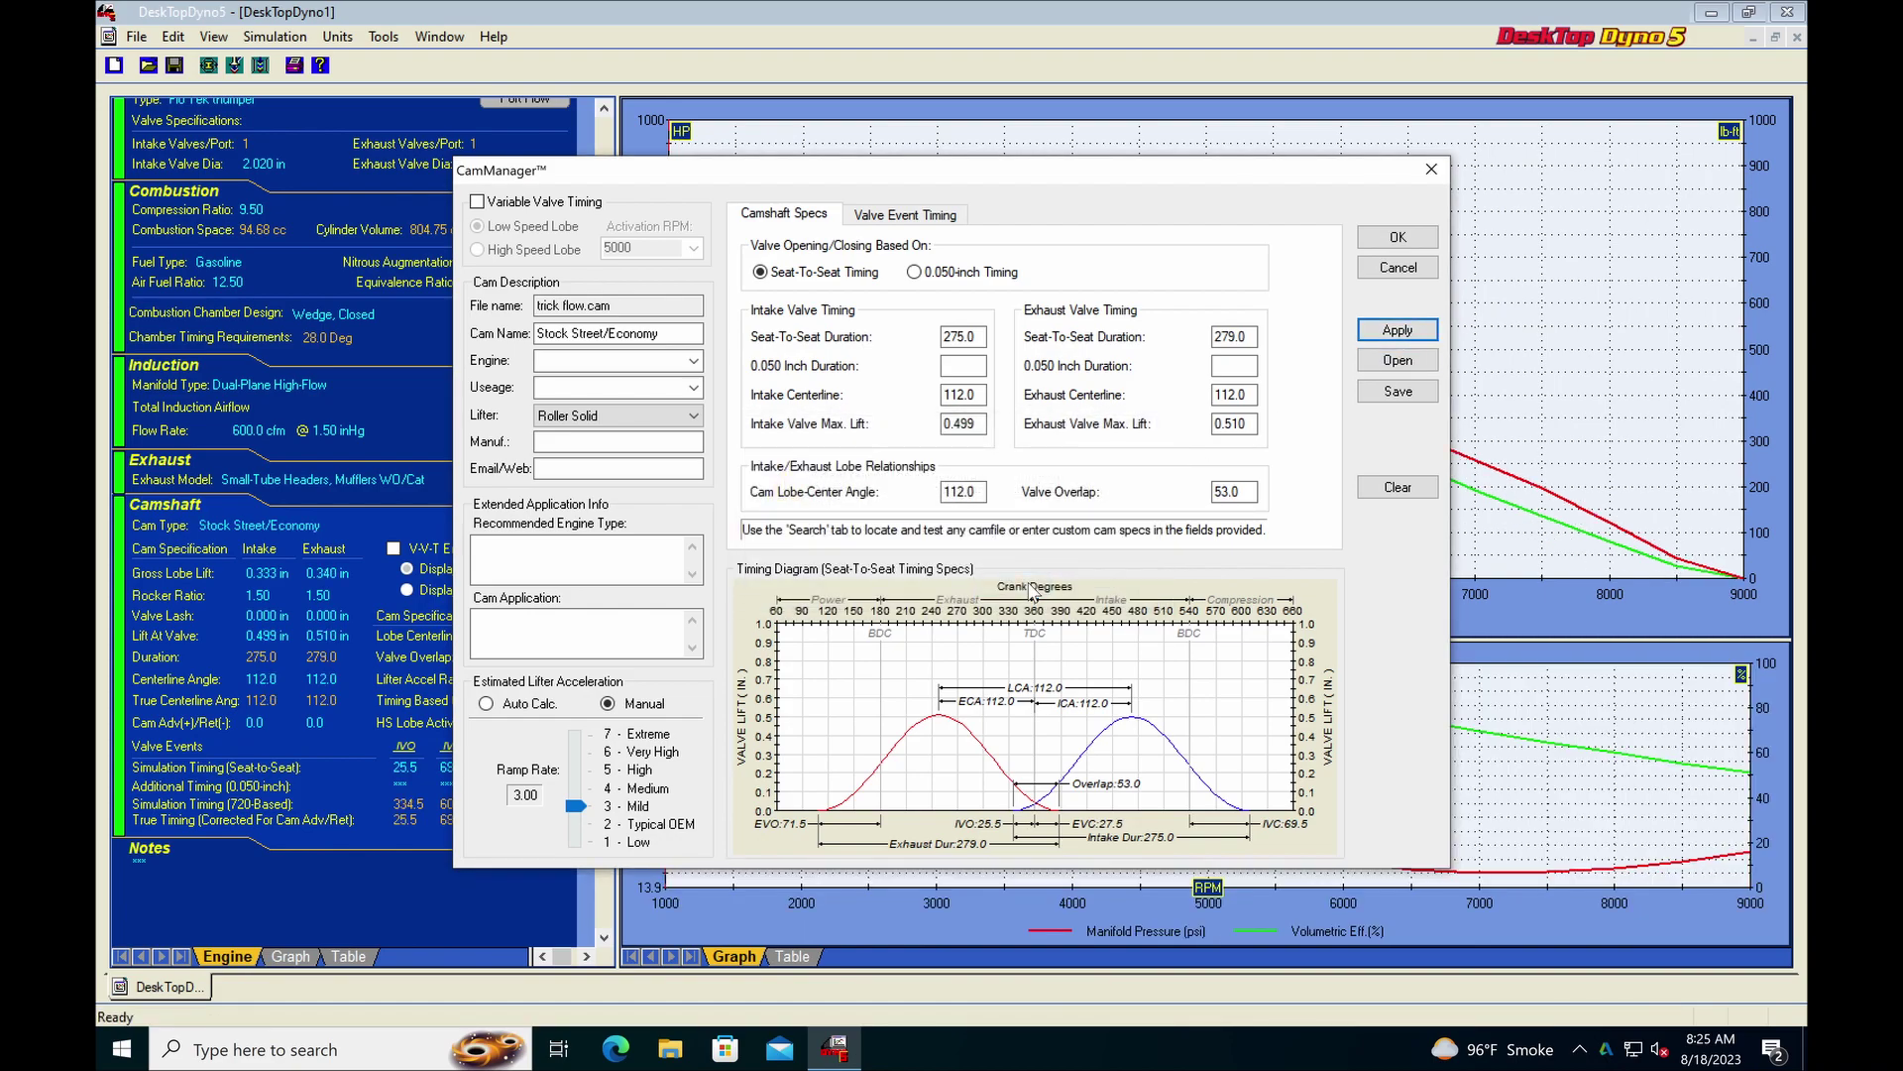
left_click(1400, 242)
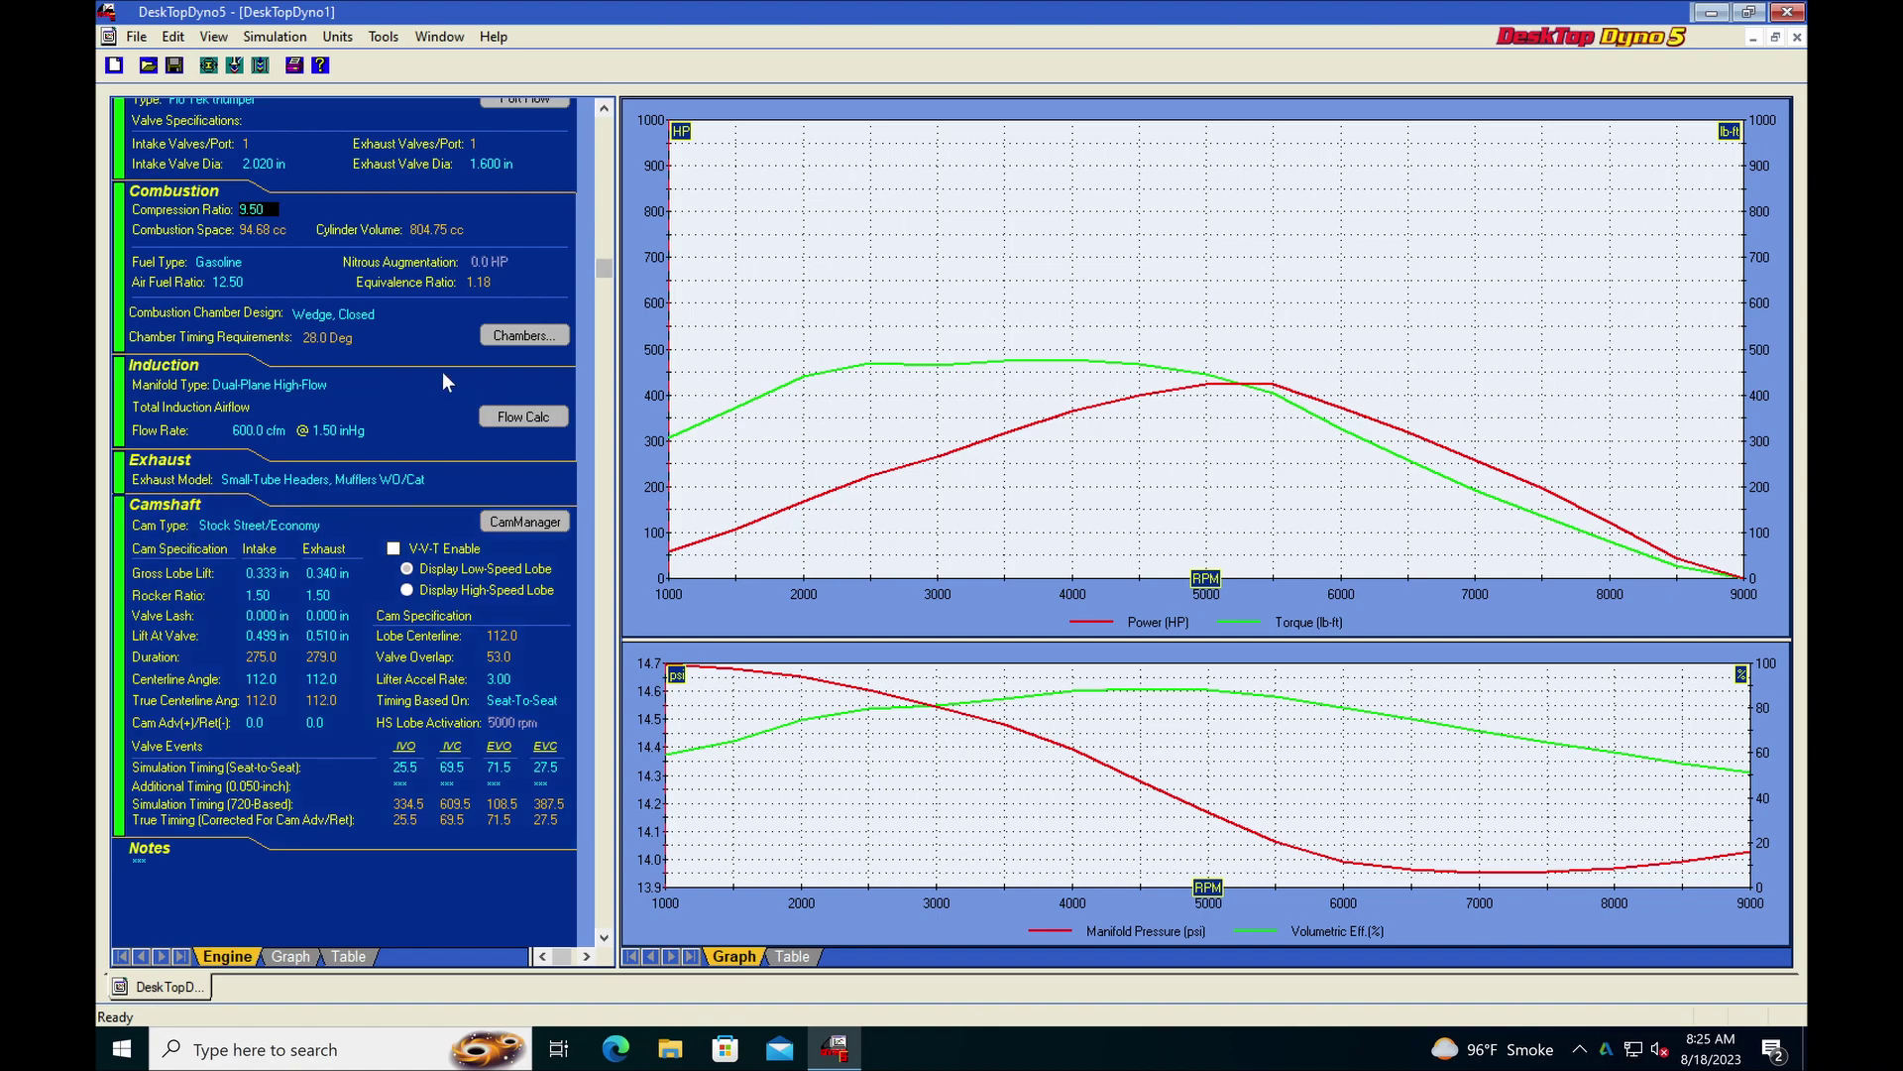
Select Single-Plane High-Flow under Domestic Intake Manifolds/Induction as the manifold type.
left_click(330, 383)
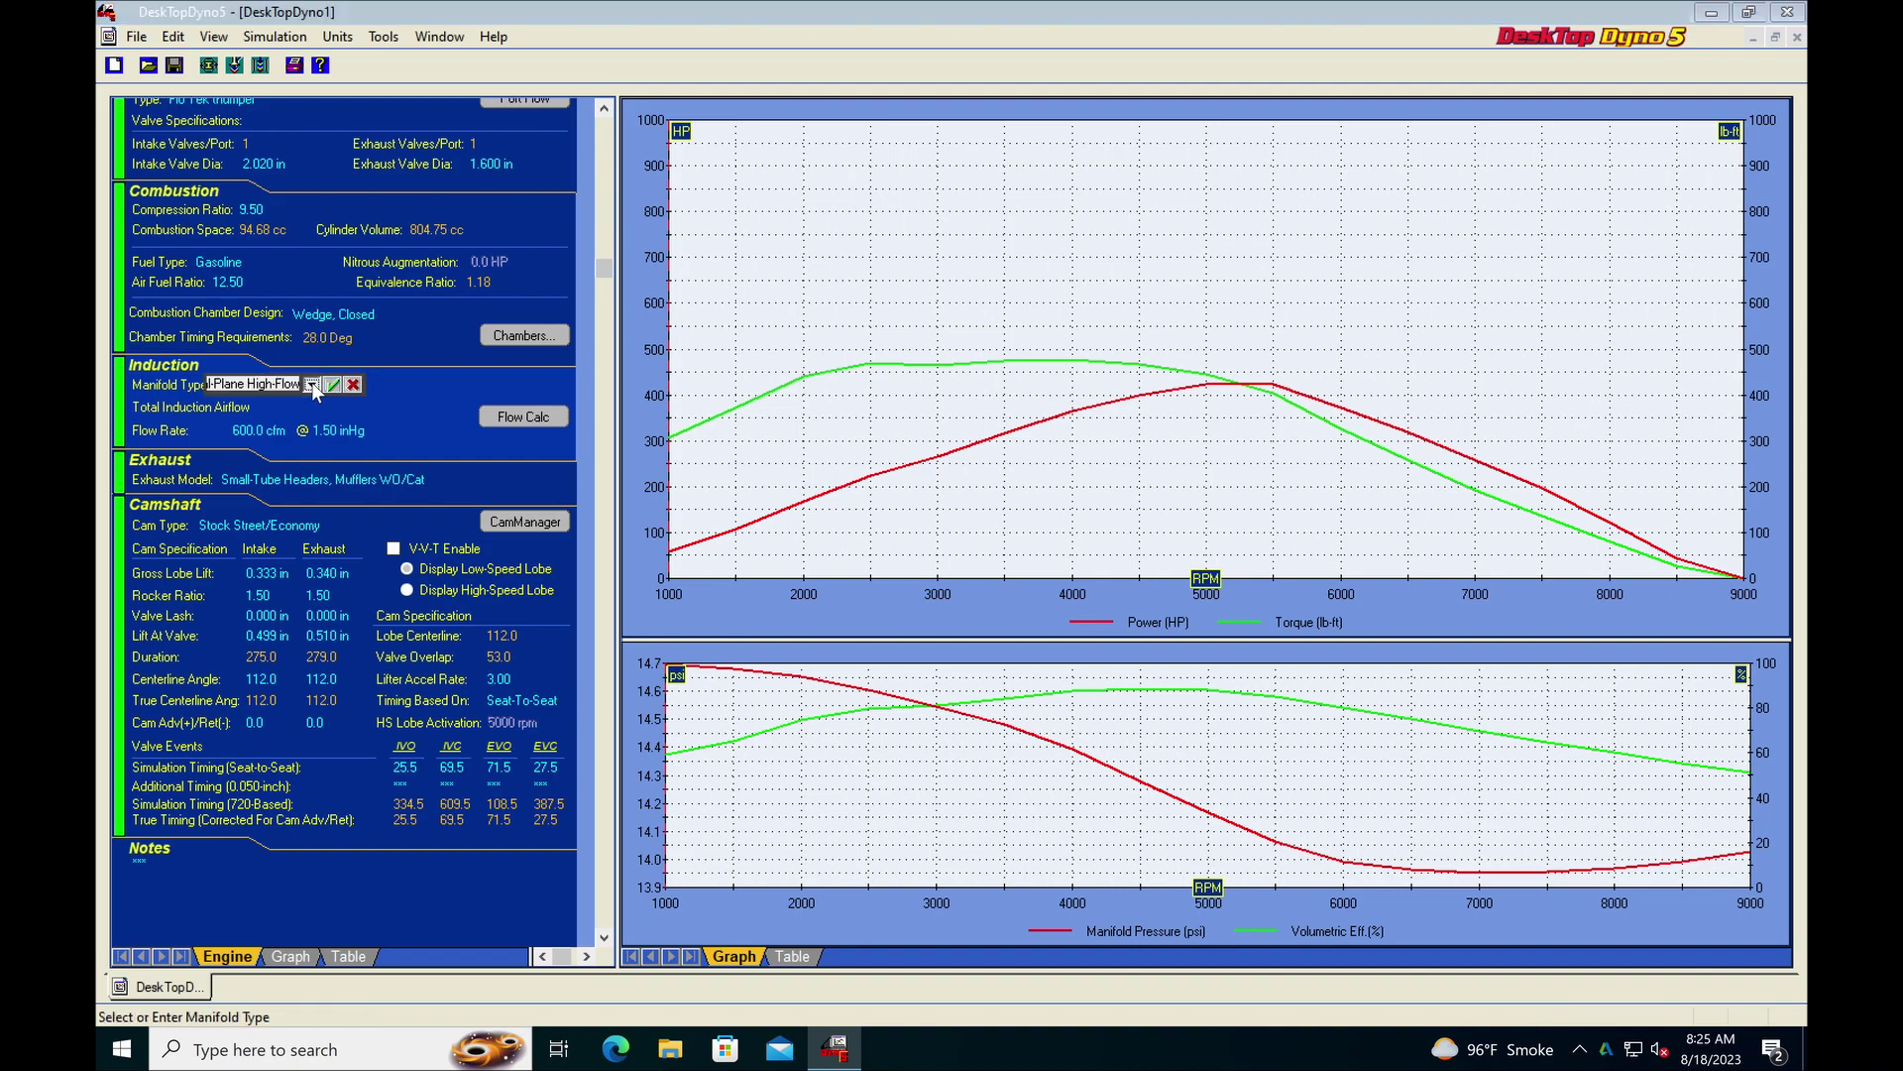
left_click(312, 385)
mouse_move(330, 409)
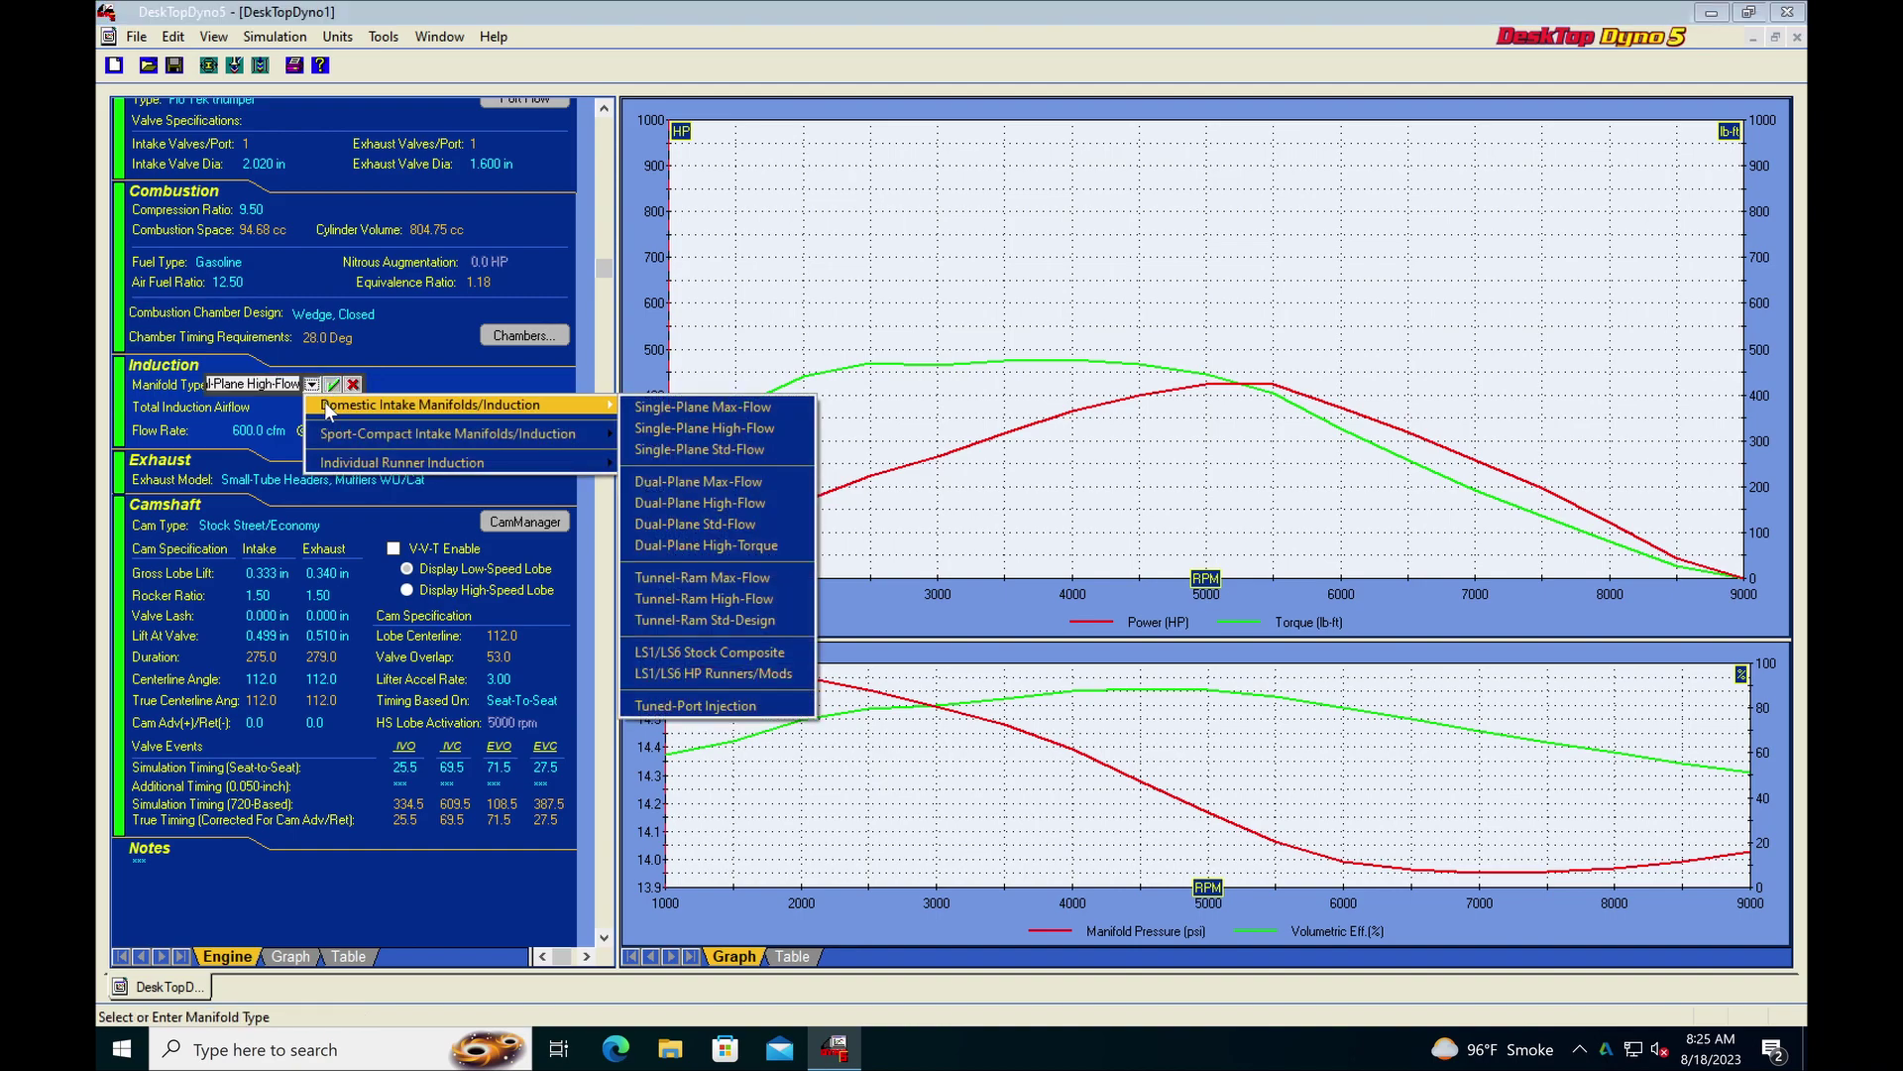
left_click(721, 427)
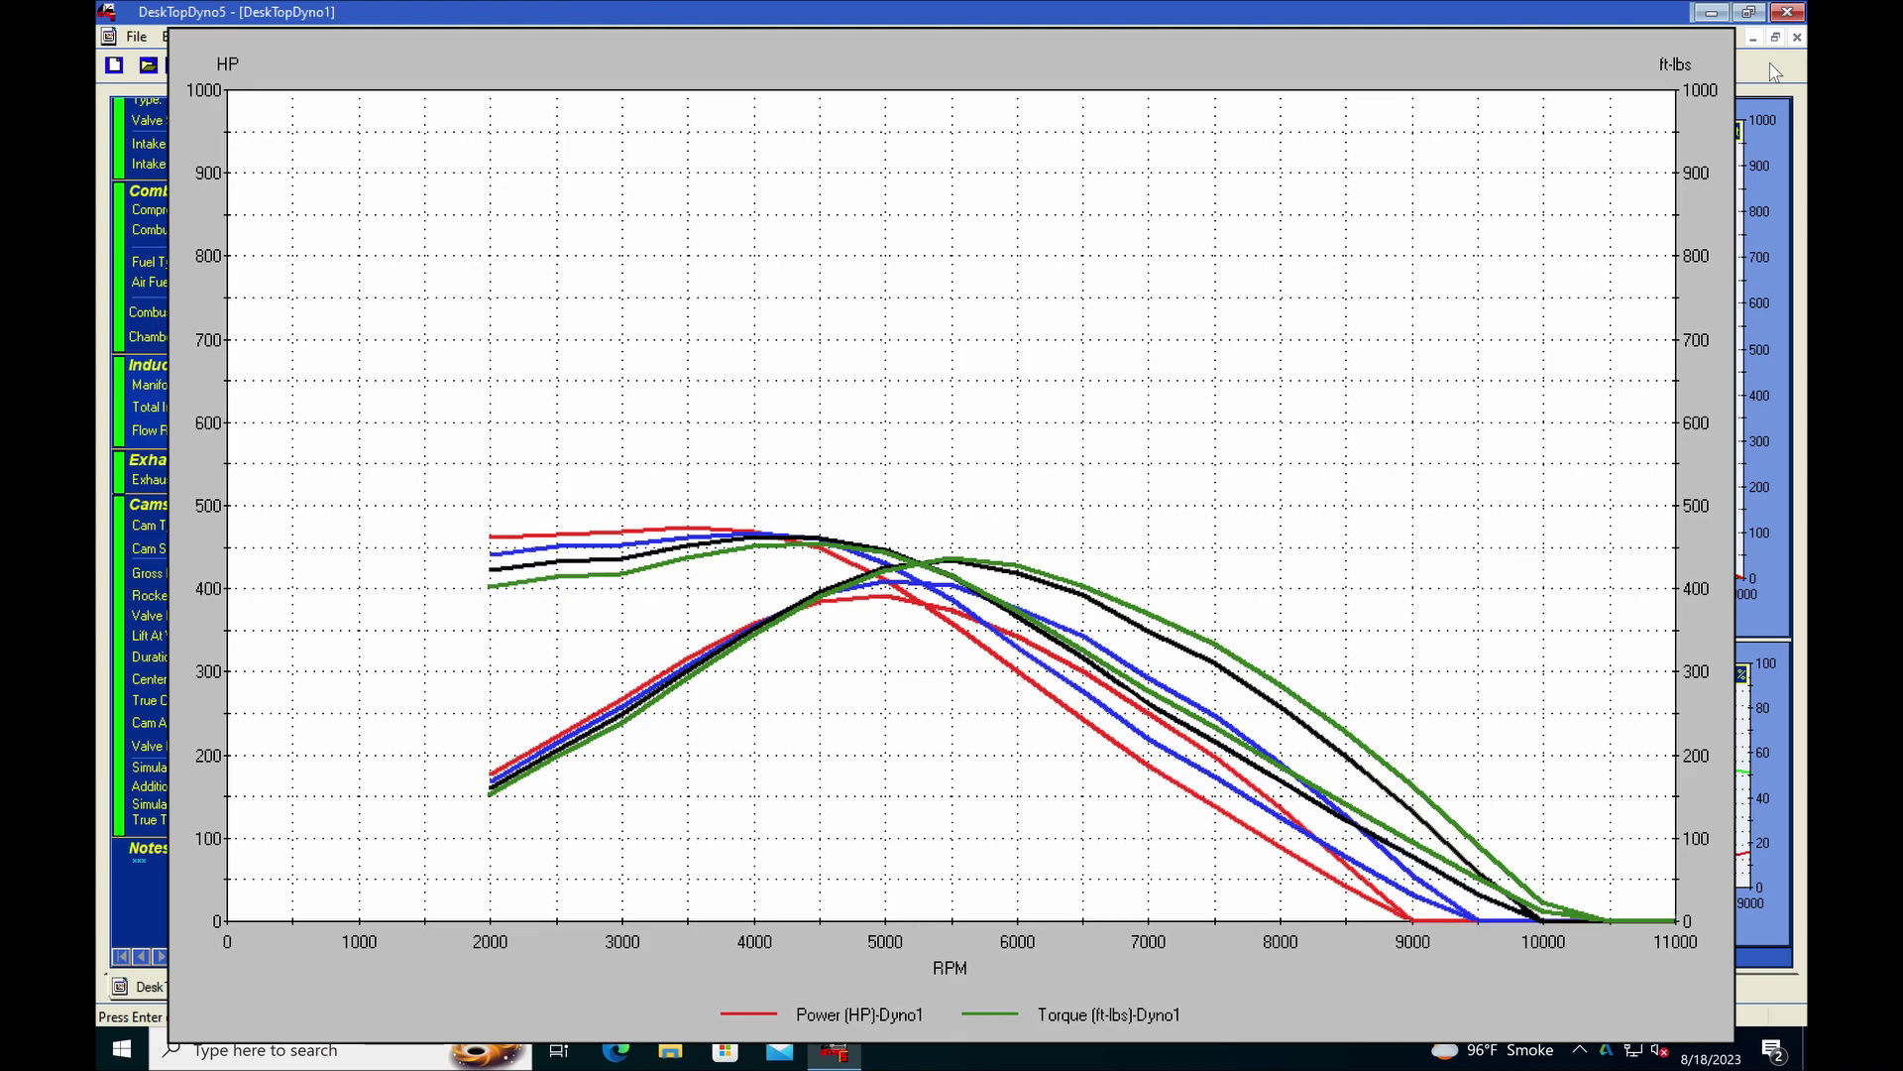
left_click(1774, 72)
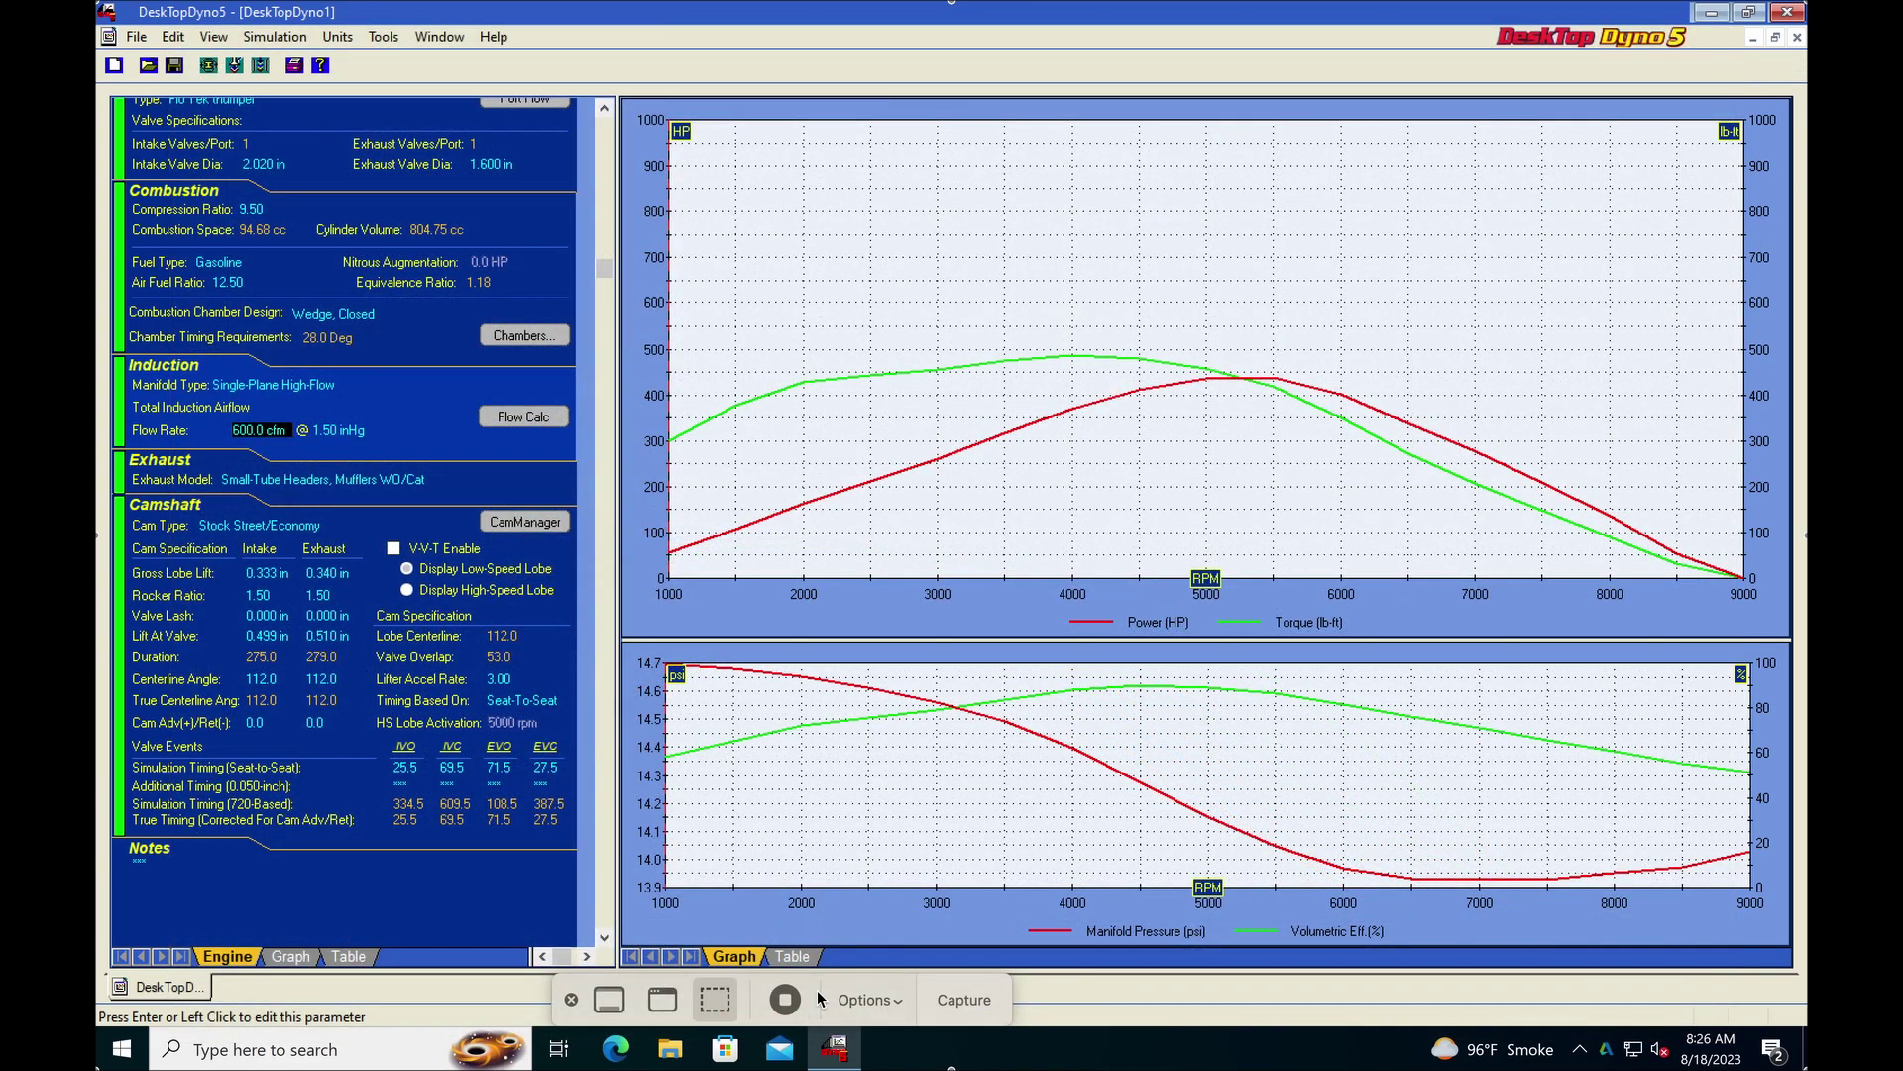